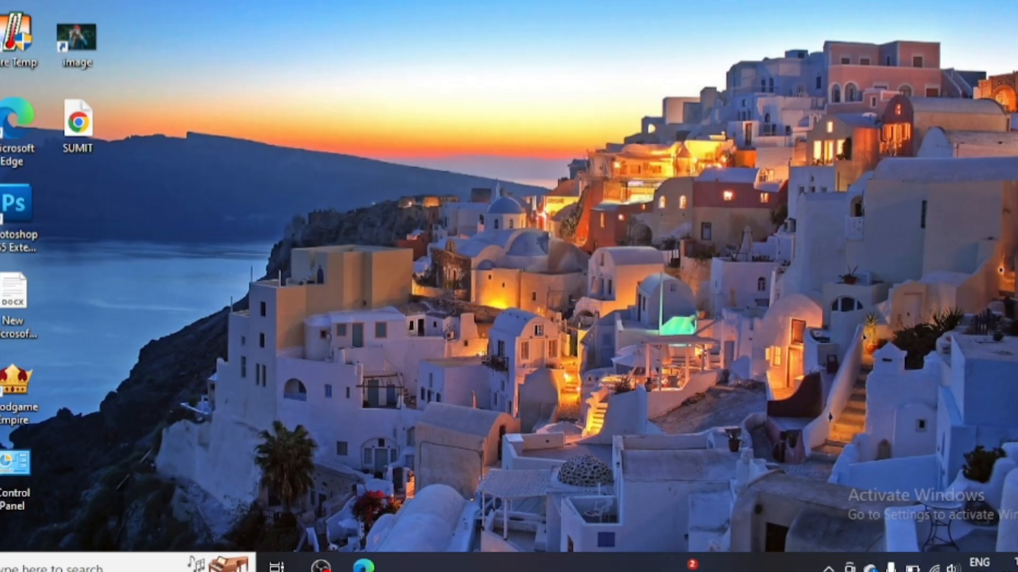
Bring up the blank workbook in the browser and look at the number format list.
drag(263, 1, 886, 433)
drag(295, 45, 824, 189)
click(357, 563)
click(338, 268)
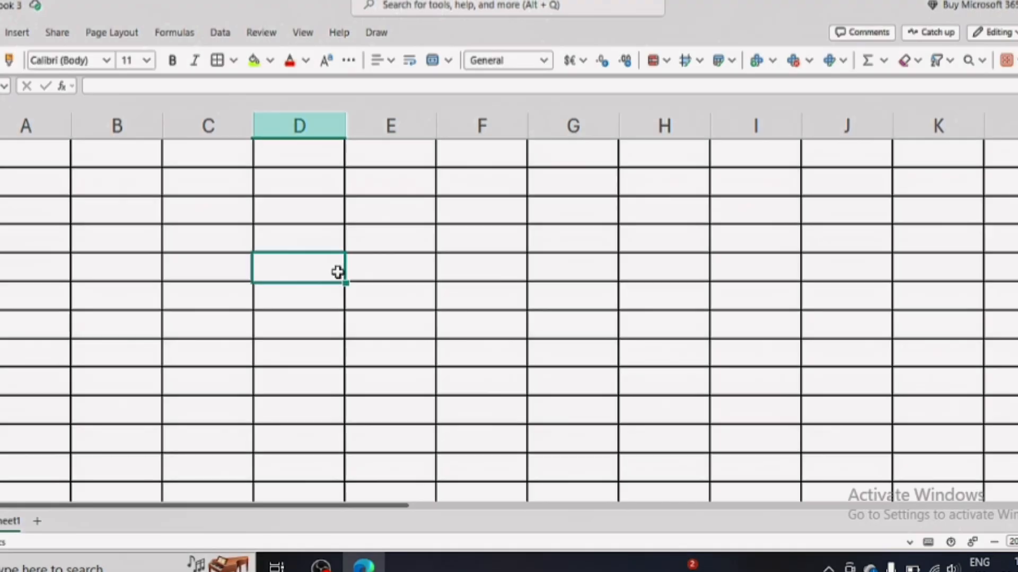
click(37, 154)
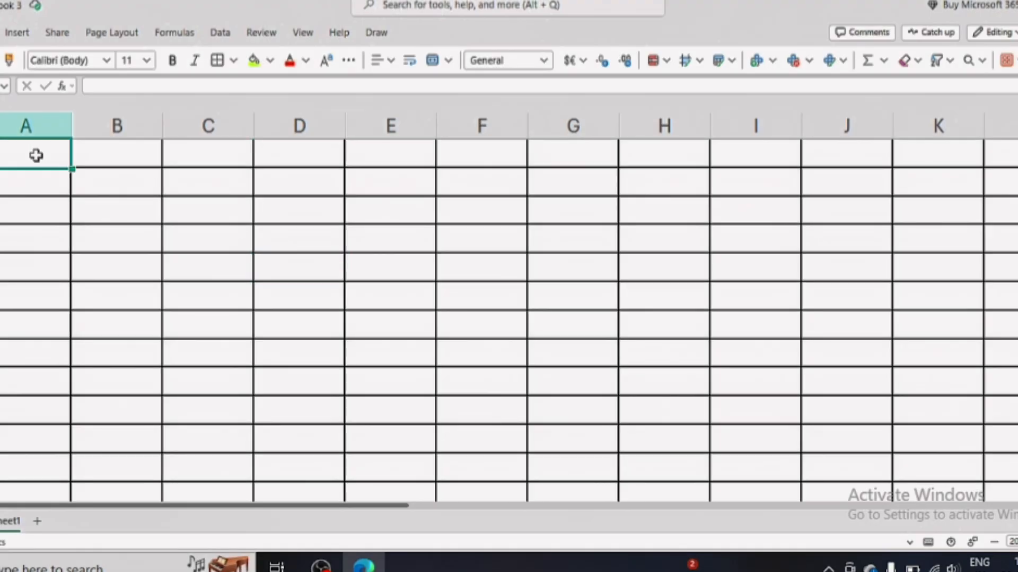
click(544, 60)
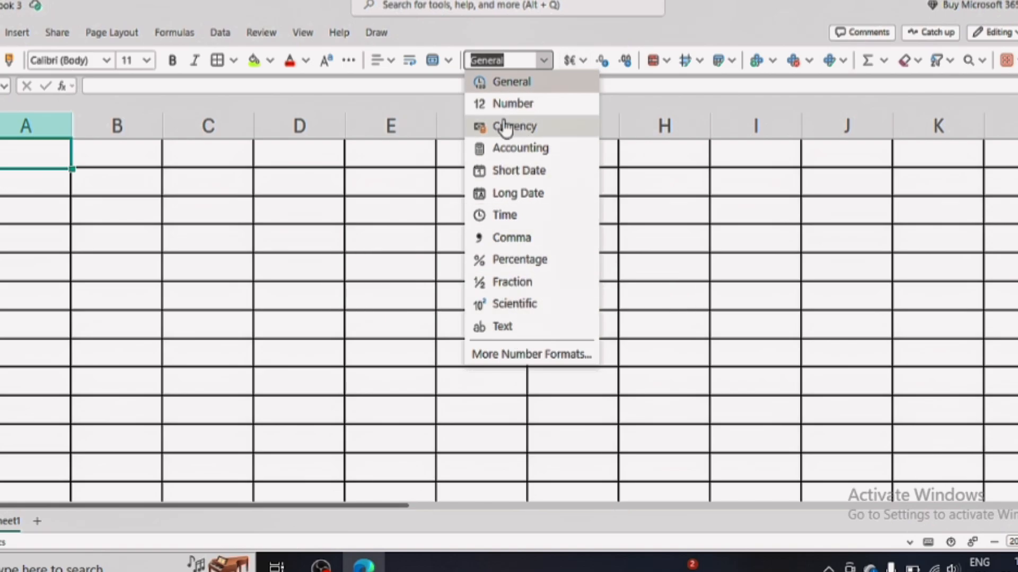
Enter the test text 'gghfghfgh' in D3 and the number 43545 in column E.
click(299, 200)
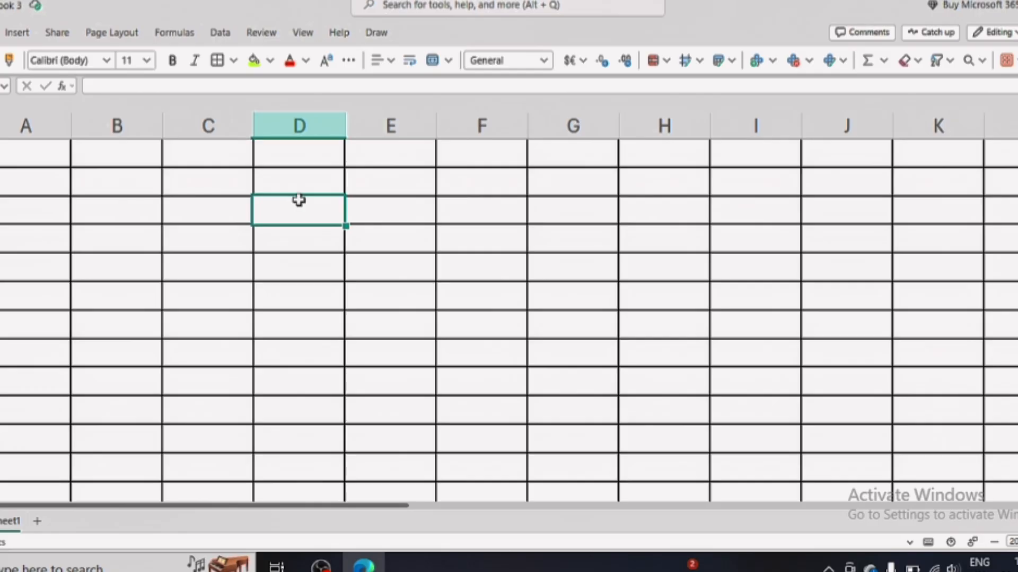
text(gghfghfgh)
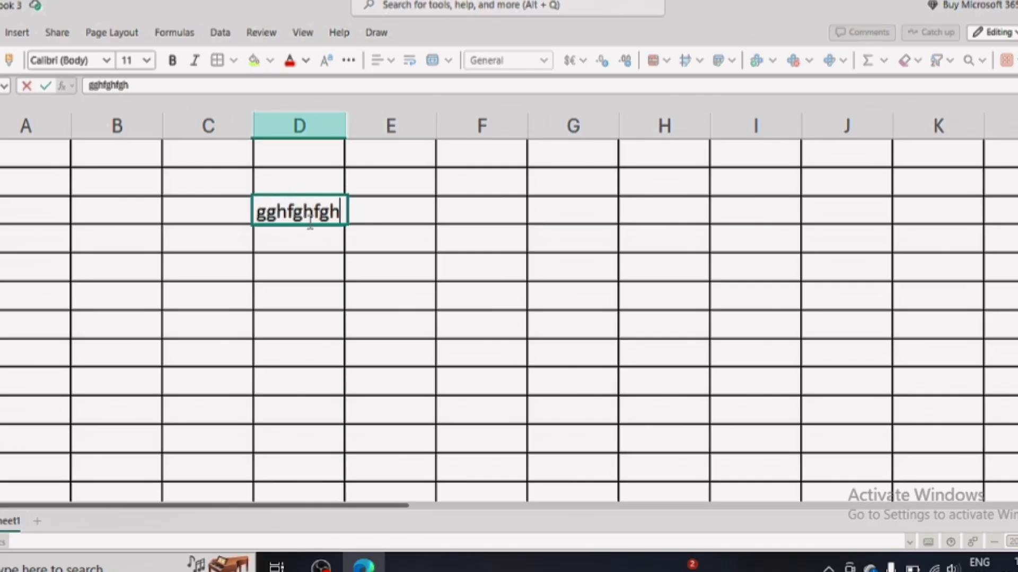
click(411, 209)
click(398, 258)
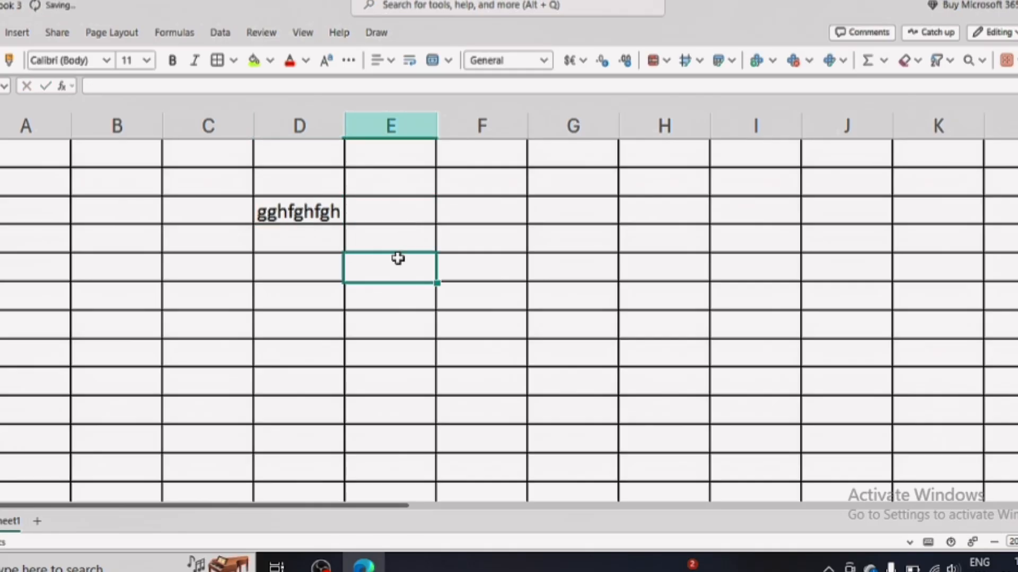
text(43545)
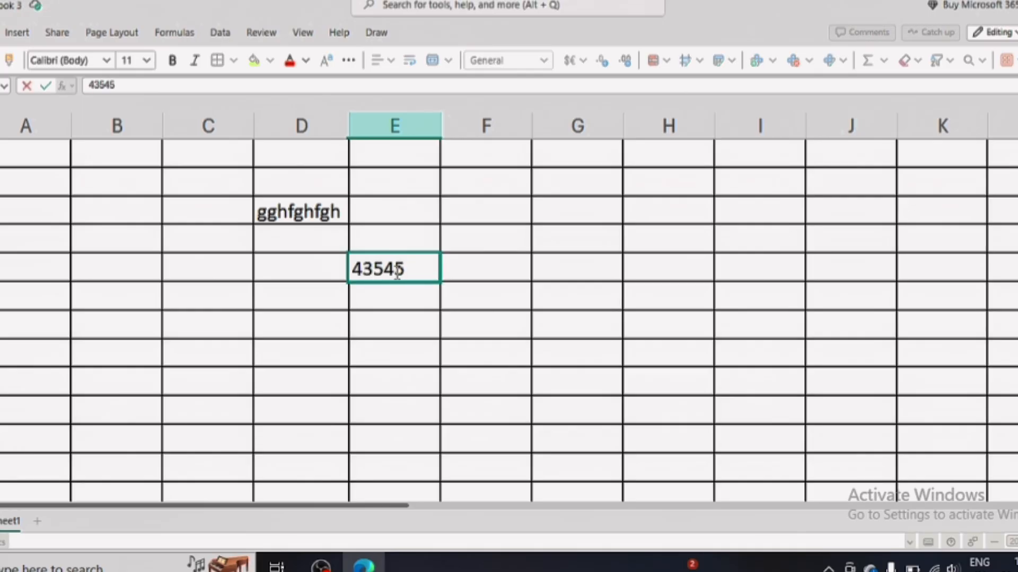
click(423, 343)
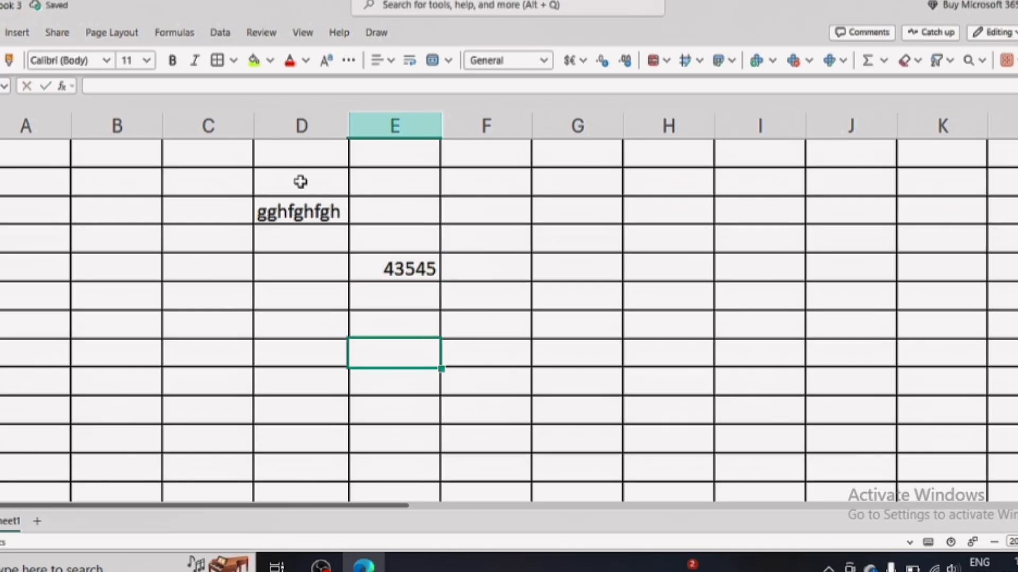
Clear the test entries in D2:E6 and give D2 the Short Date format.
drag(297, 182, 403, 304)
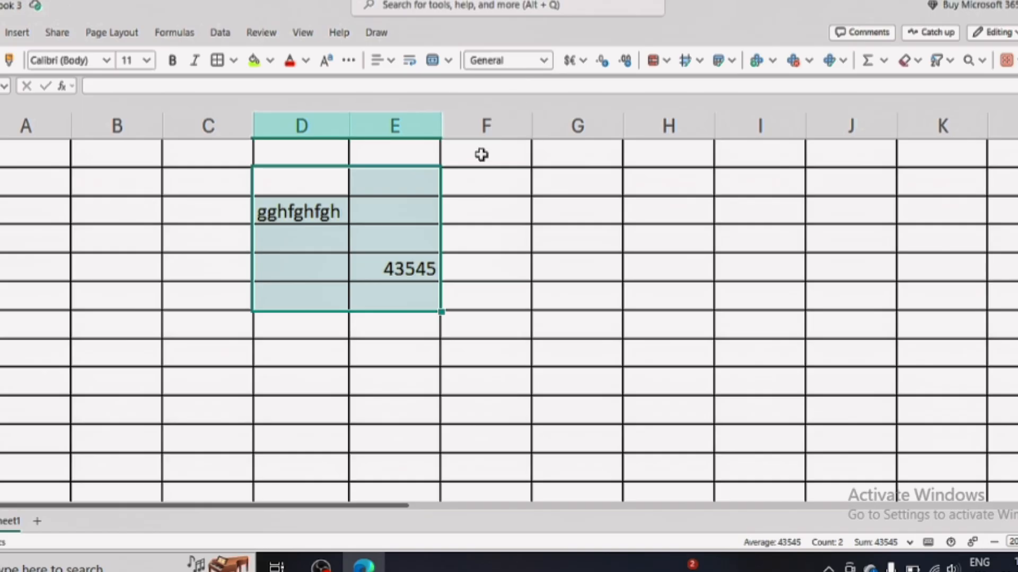
key(Delete)
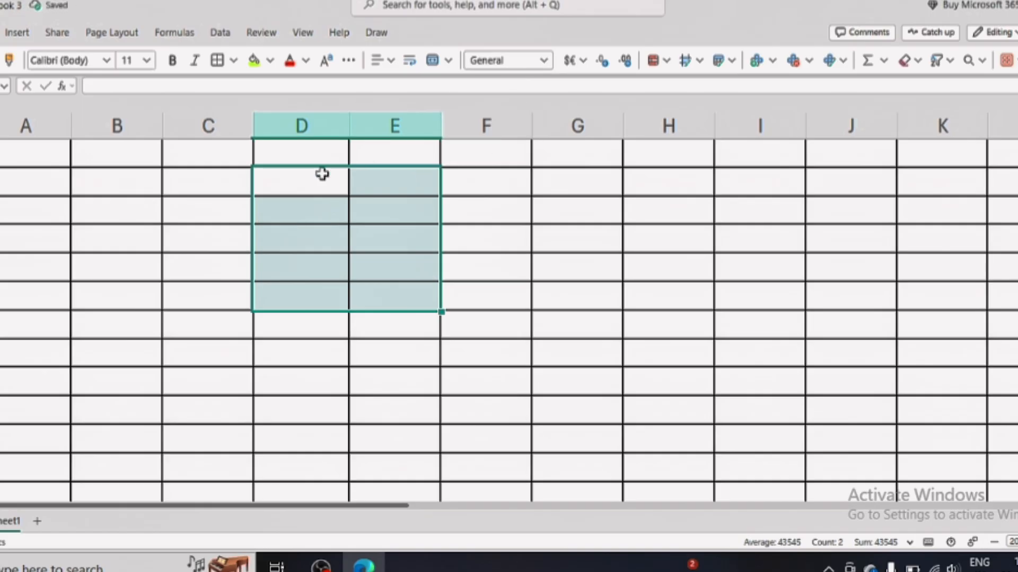
click(323, 175)
click(544, 60)
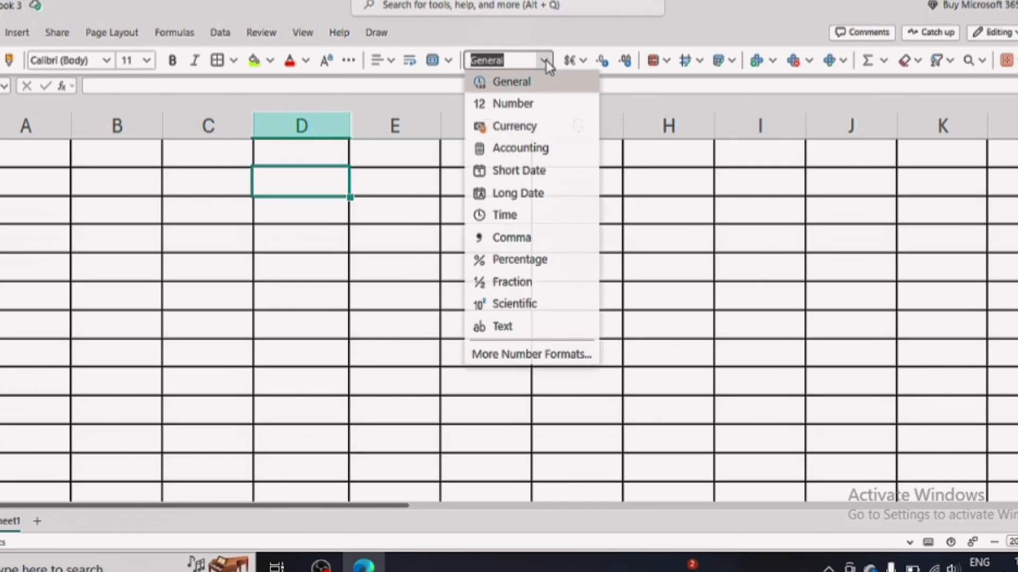
click(546, 171)
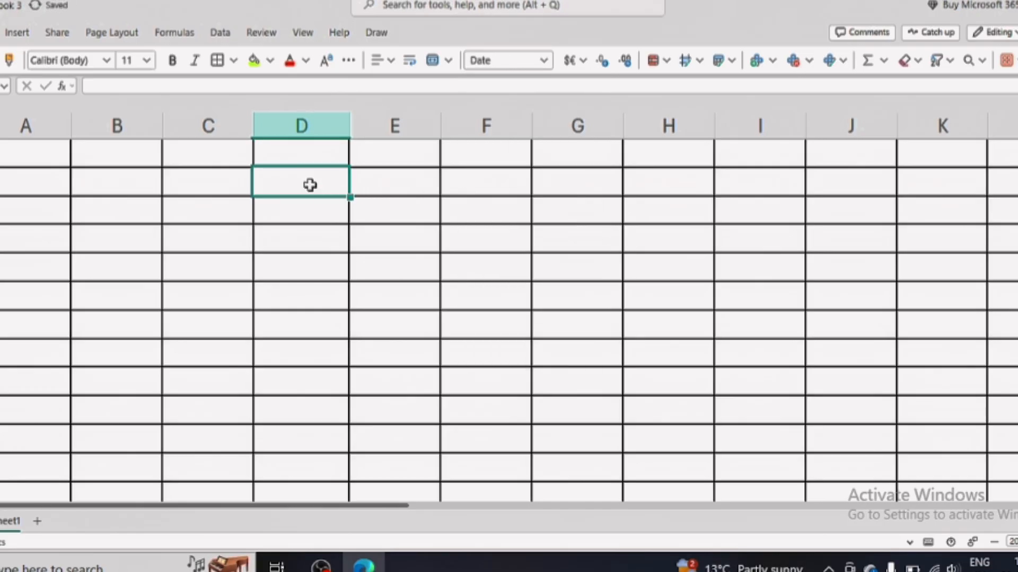
Test the date format by entering 5765 in D2, then delete it.
text(5765)
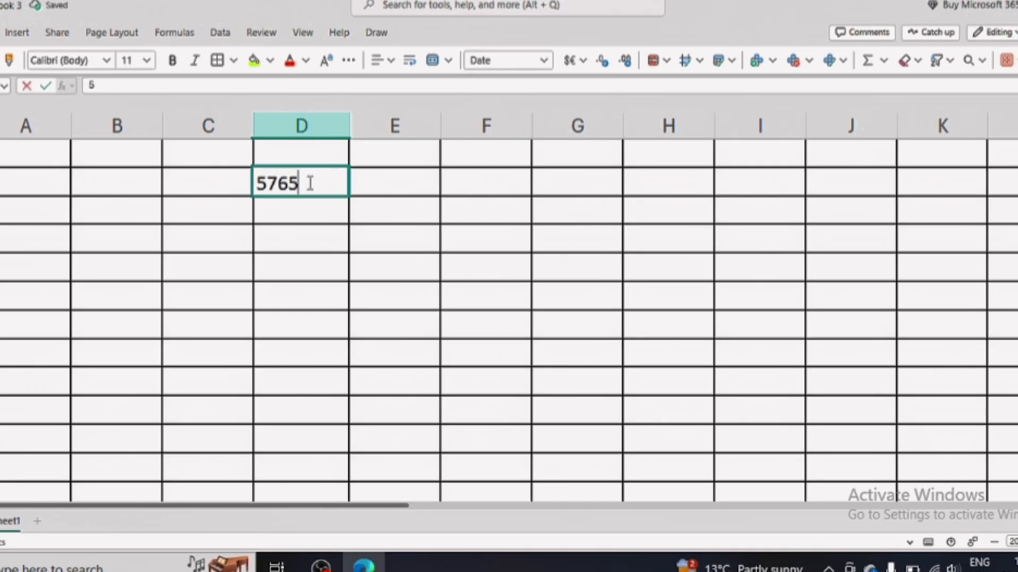
key(Return)
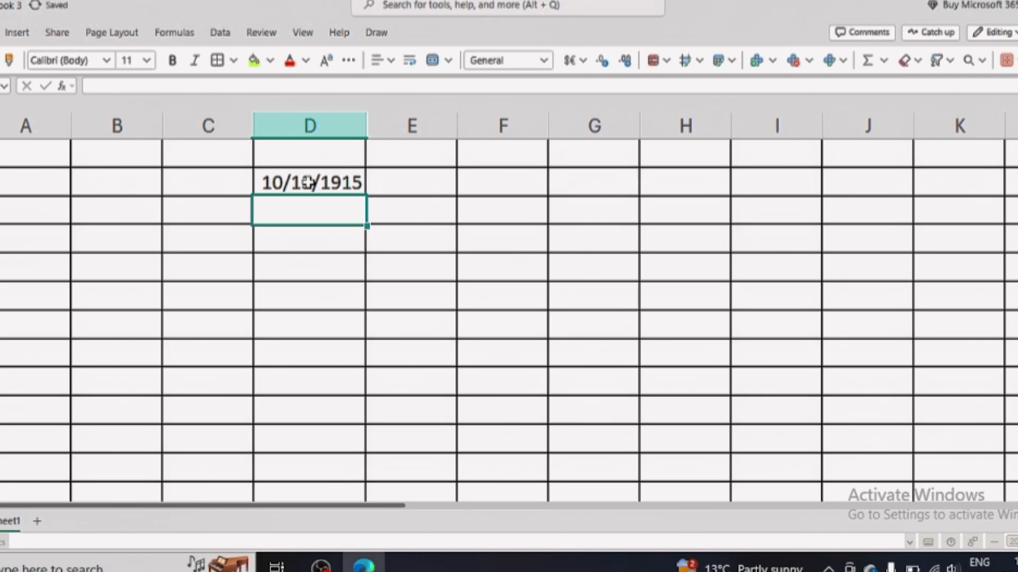
click(313, 184)
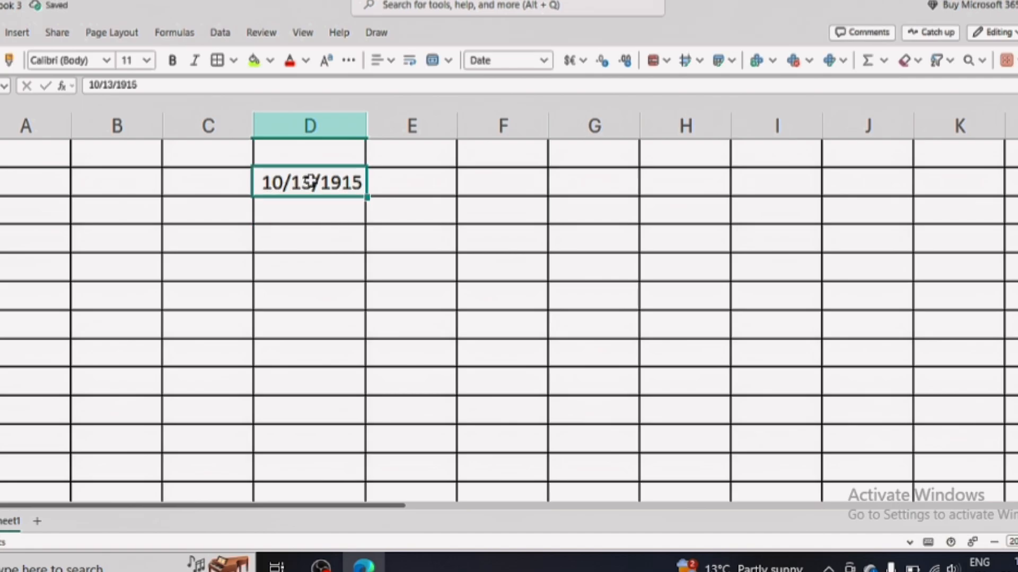
key(Delete)
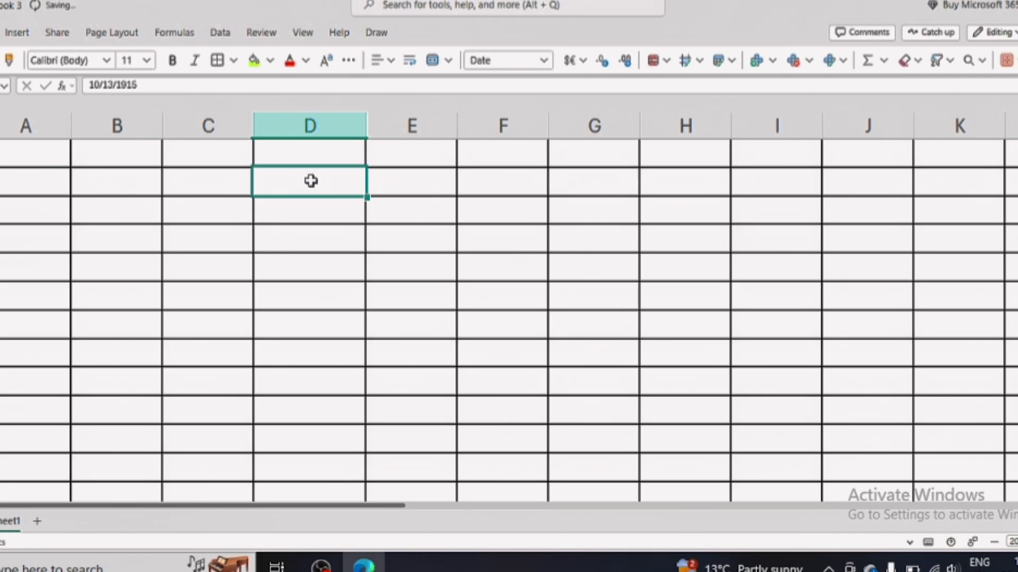
Add a new blank sheet, return to Sheet1, and glance at the number format list.
click(432, 241)
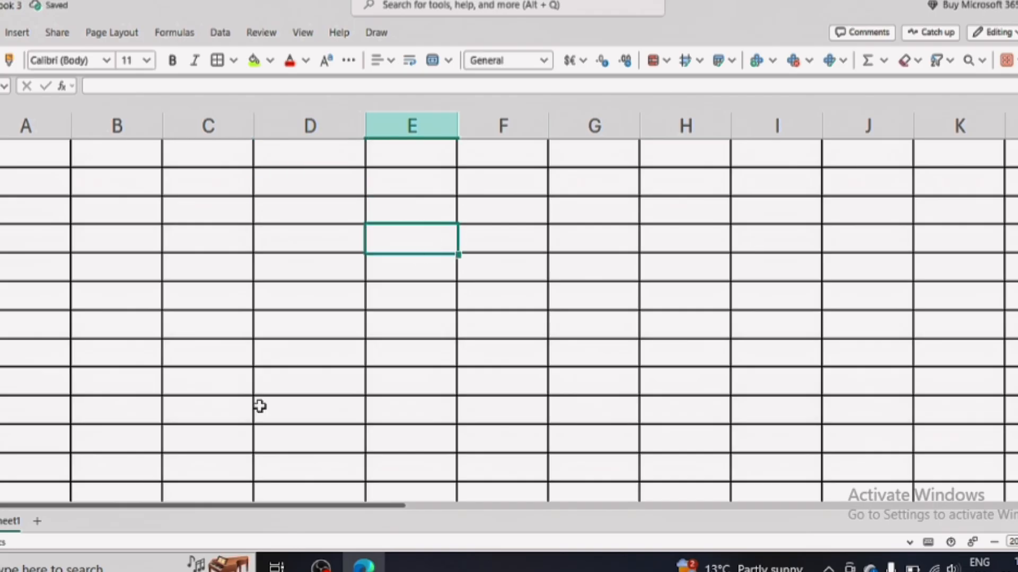
click(37, 521)
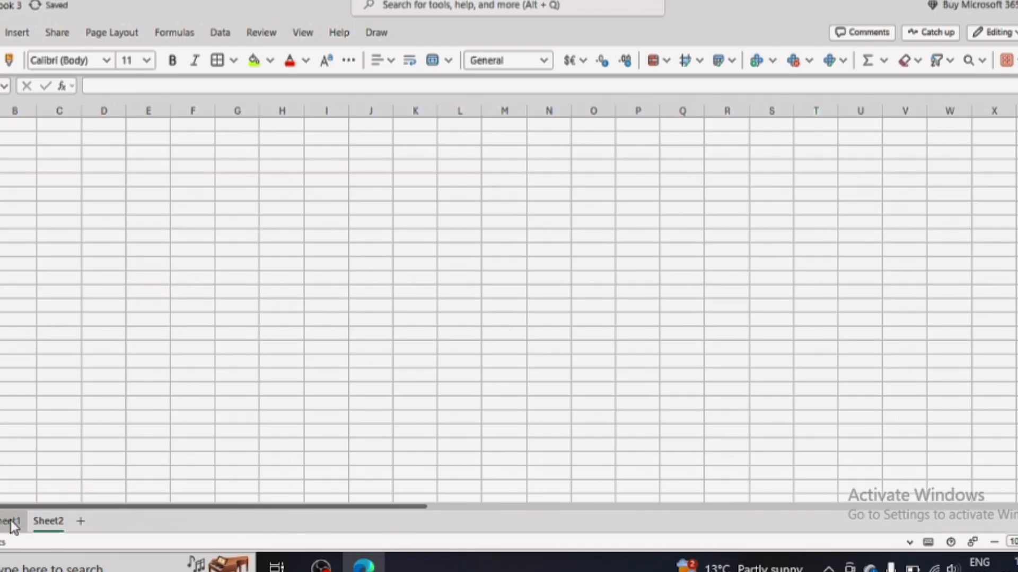
click(11, 520)
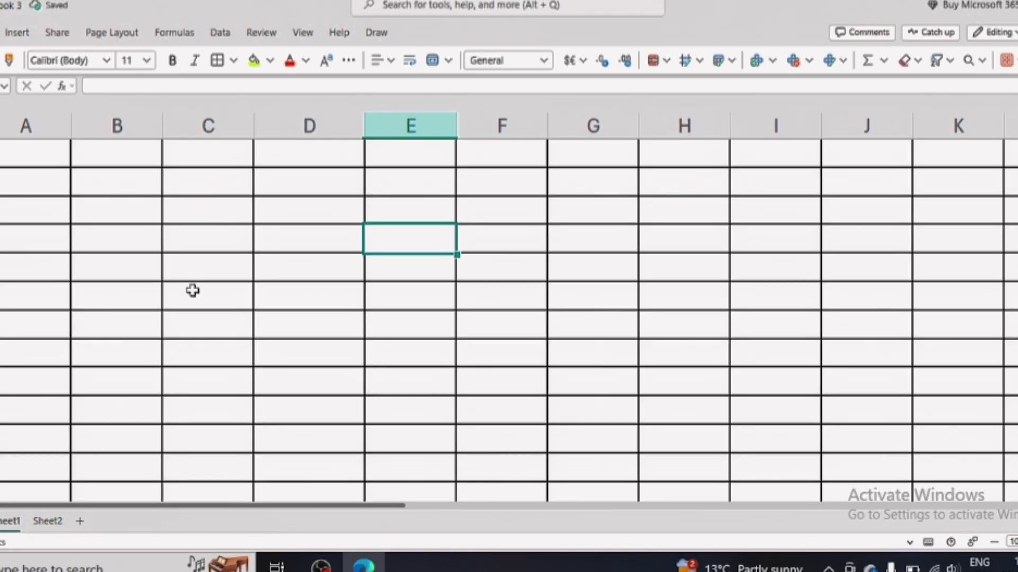
click(164, 209)
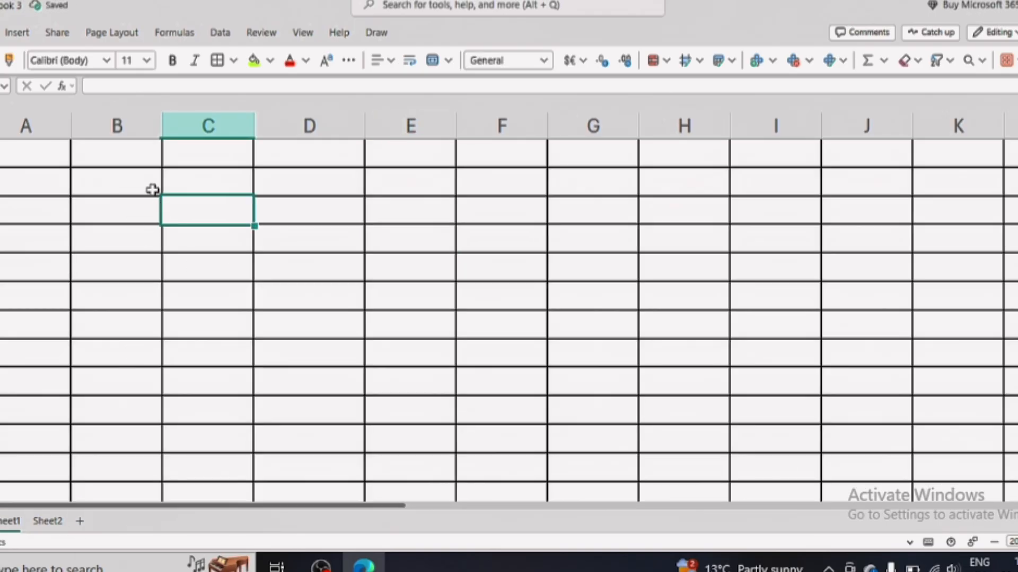
click(544, 60)
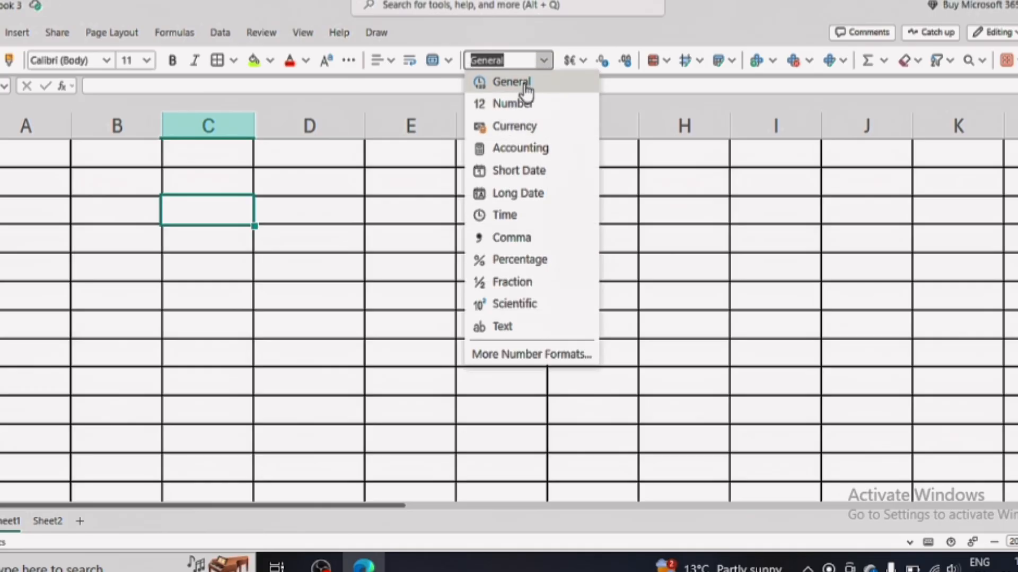
click(305, 208)
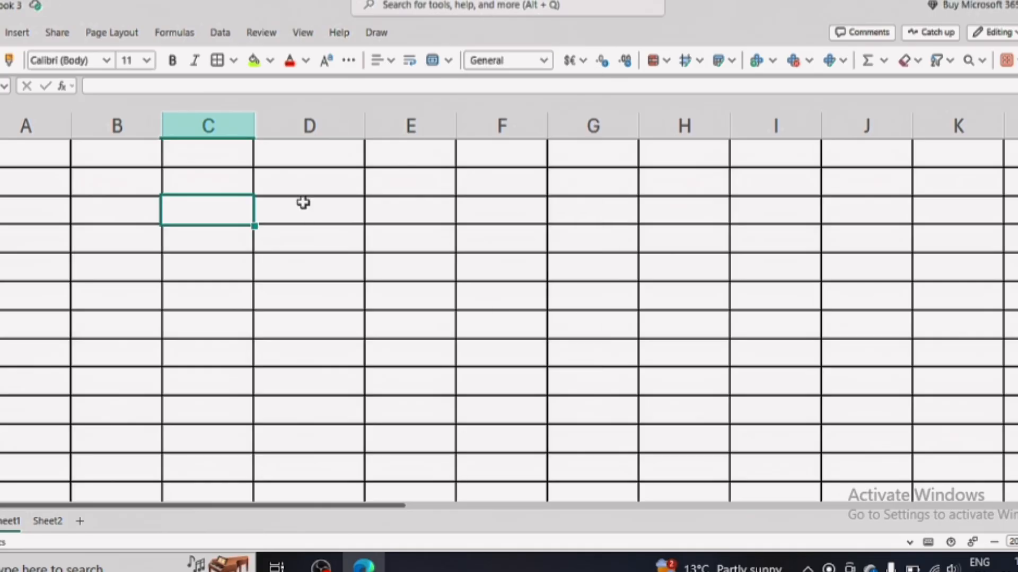
Enter vjhgy, 76576, 9787, 756 and 7576 down column D starting at D2.
click(295, 187)
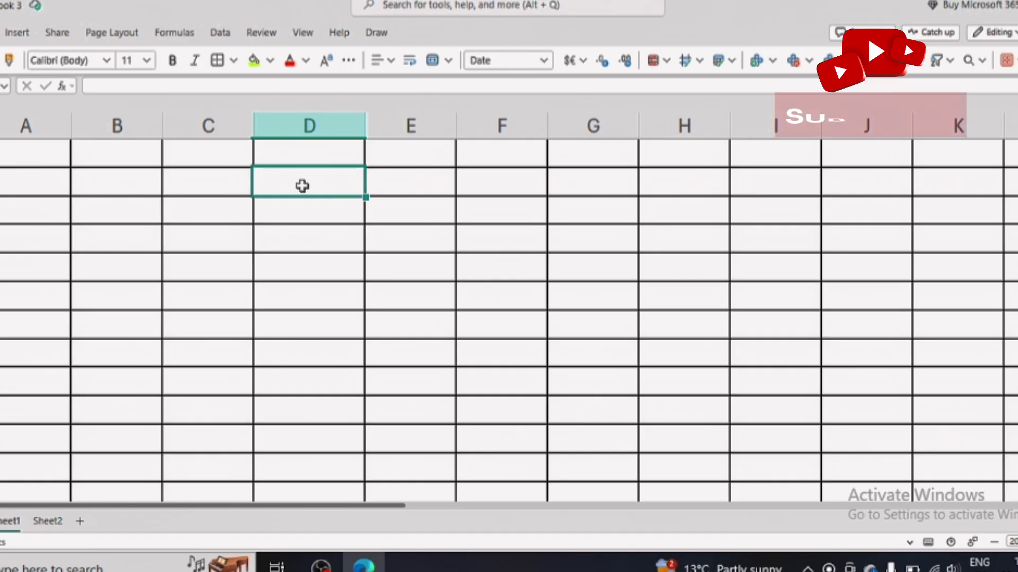
text(vjhgy)
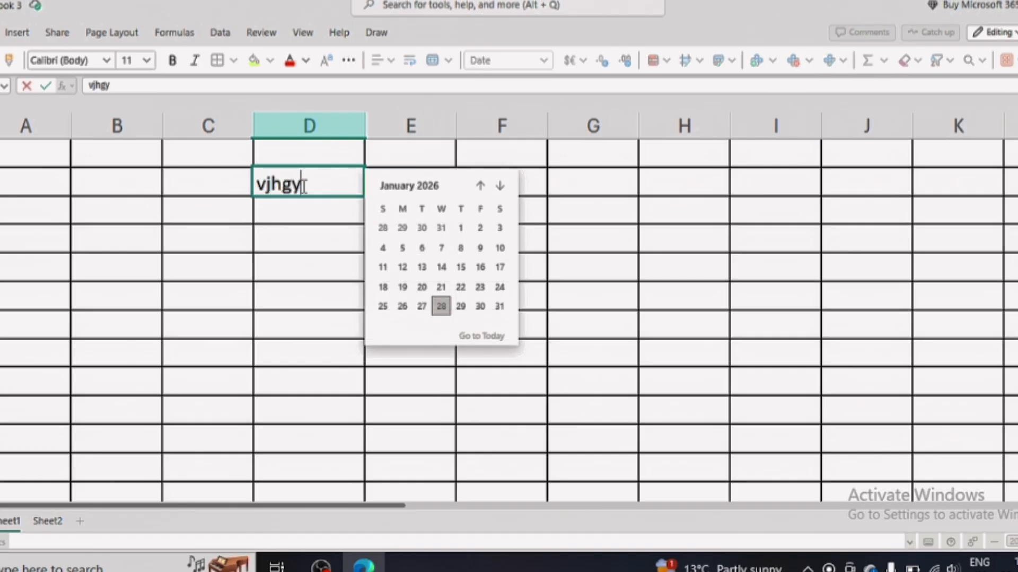
key(Return)
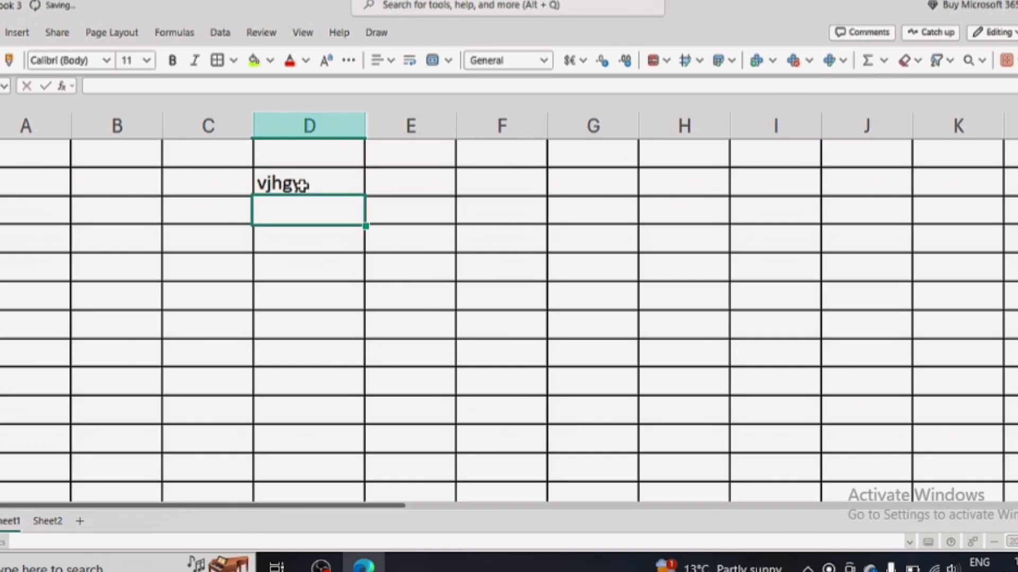
text(76576)
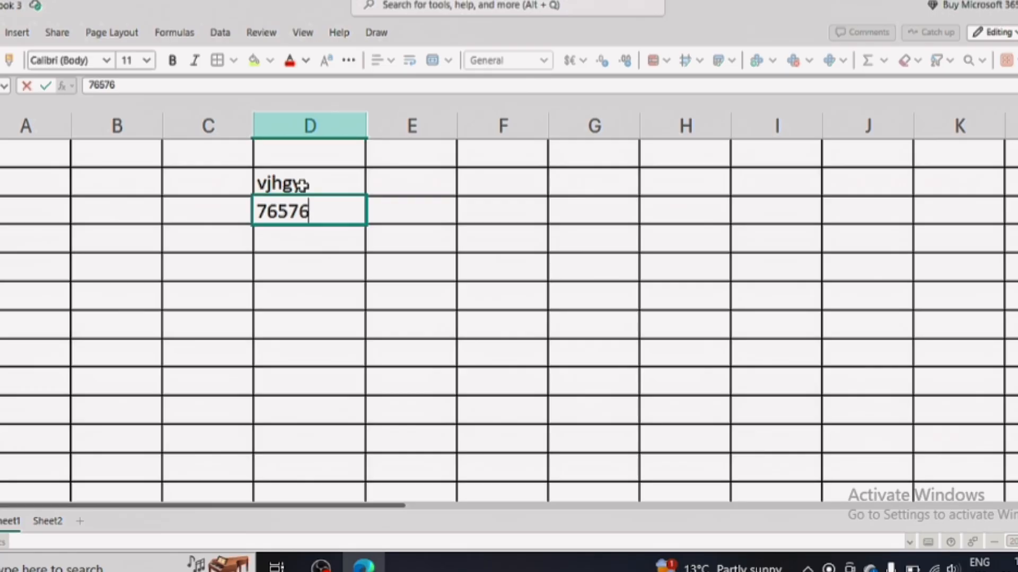
key(Return)
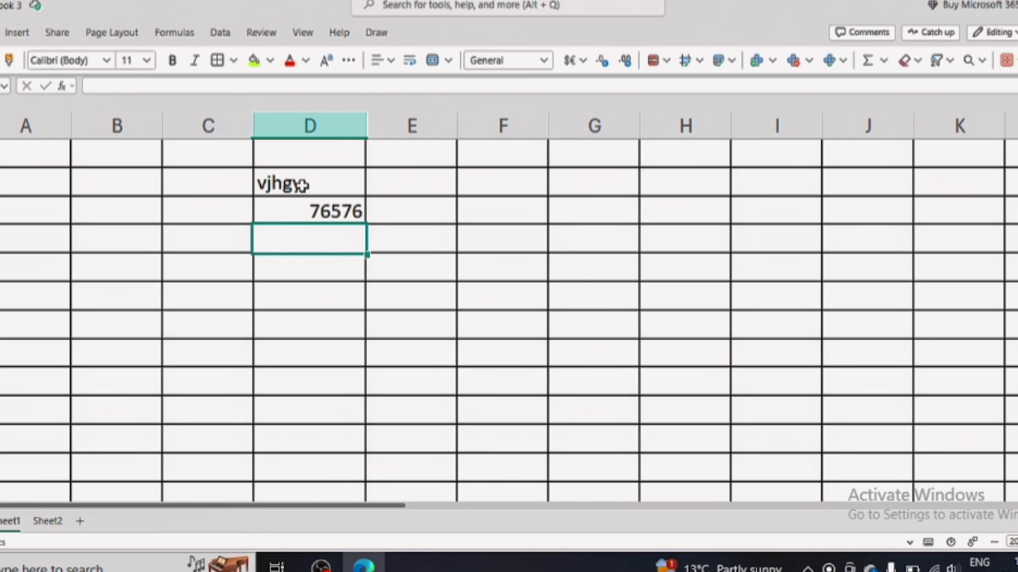
text(9787)
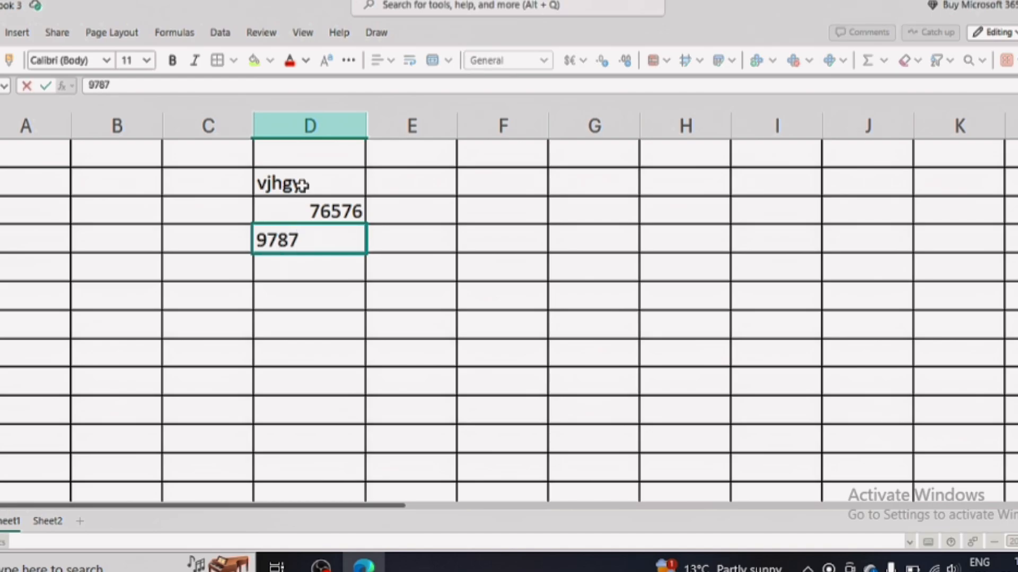
key(Return)
text(756)
key(Return)
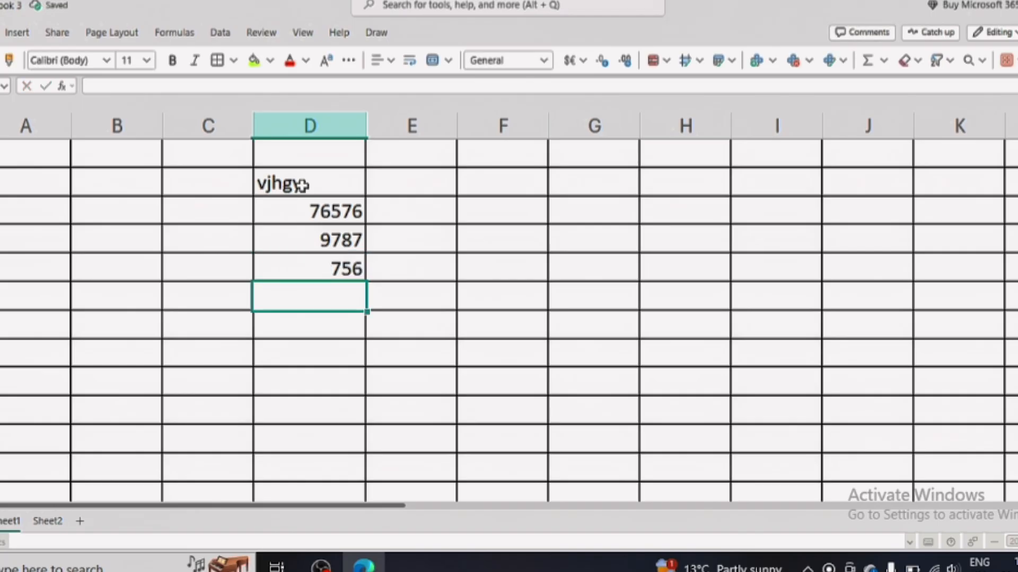
text(7576)
key(Return)
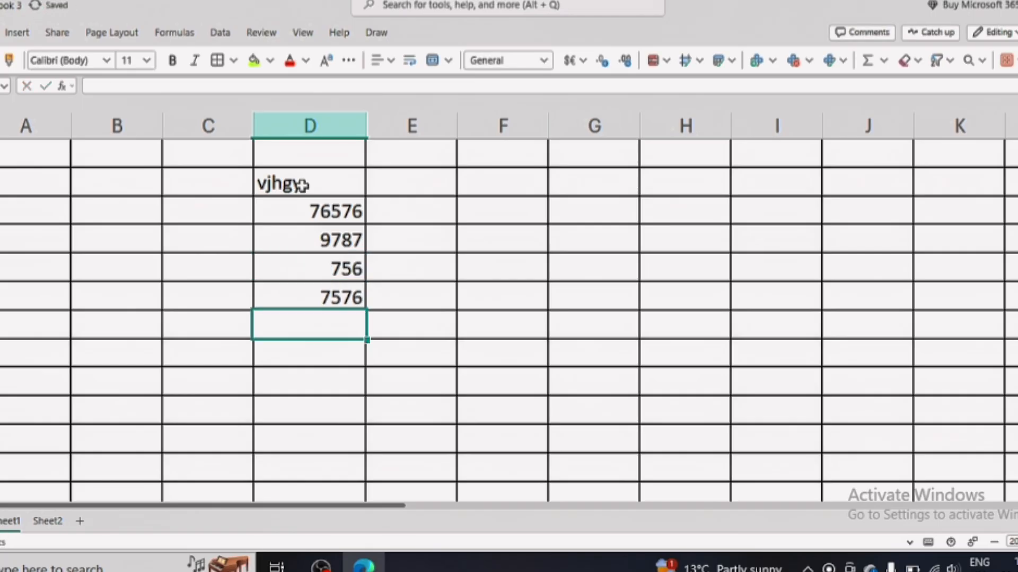
Continue column D with the text entries dgffdfg, vjfh, gjgjh and jgu.
text(dgffdfg)
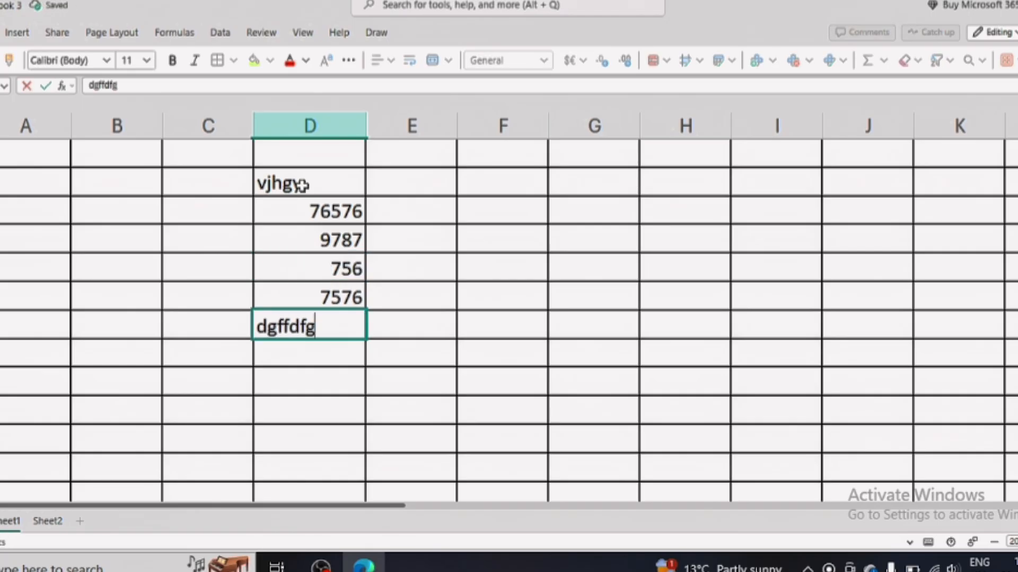
key(Return)
text(vjfh)
key(Return)
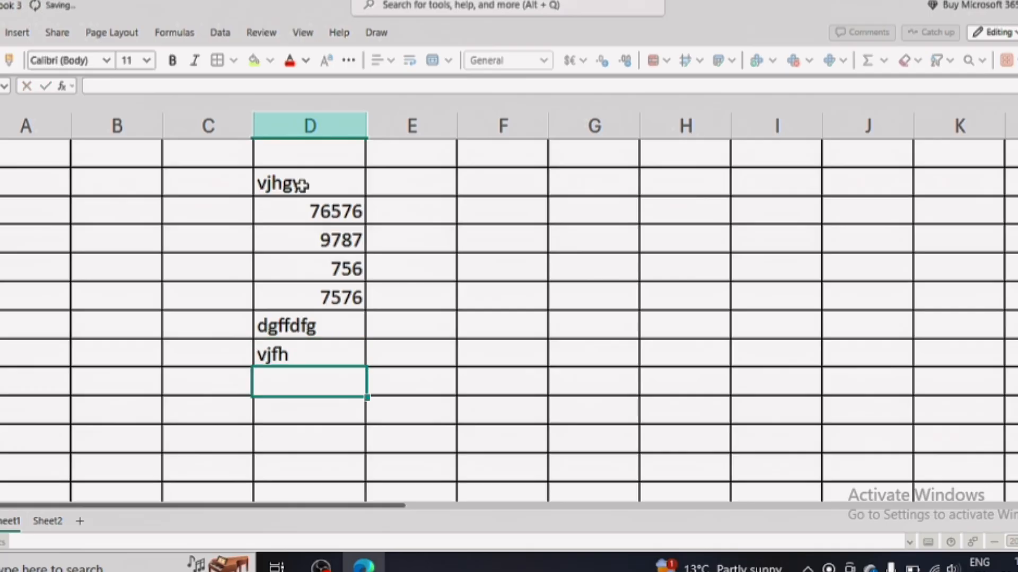
text(gjgjh)
key(Return)
text(jgu)
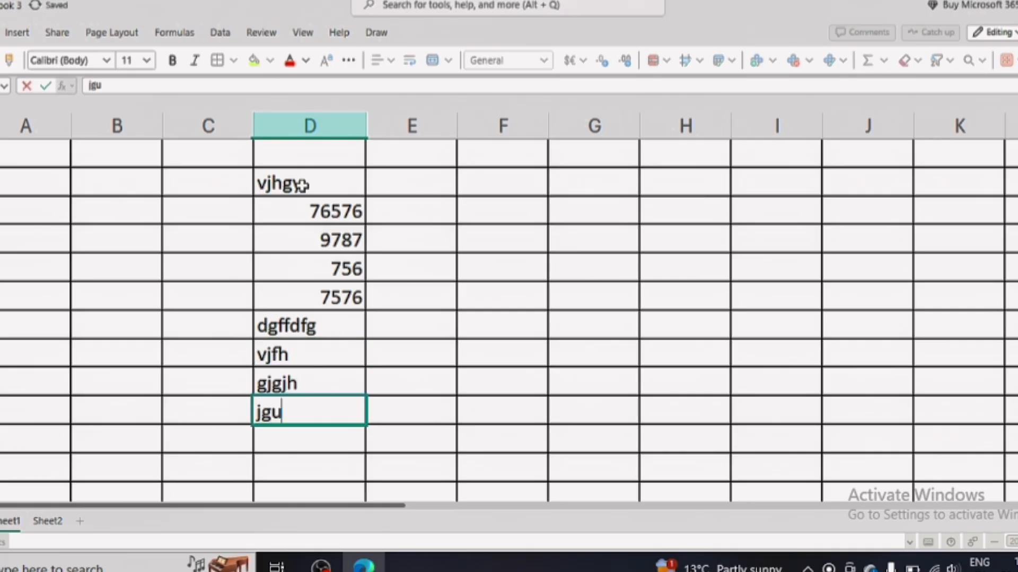
key(Return)
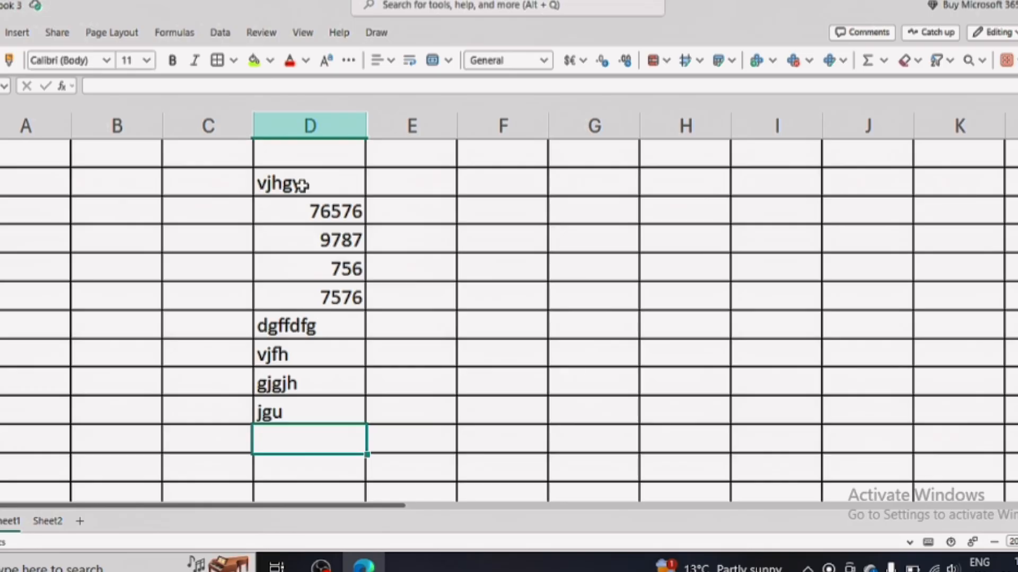
Clear all entries from column D and move right along the row.
drag(314, 160, 323, 453)
key(Delete)
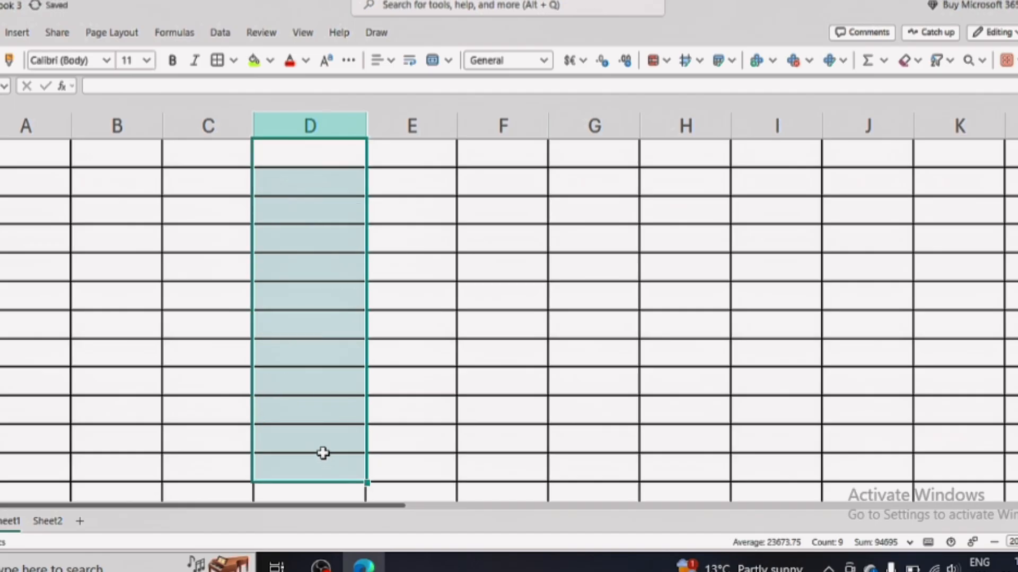
click(531, 270)
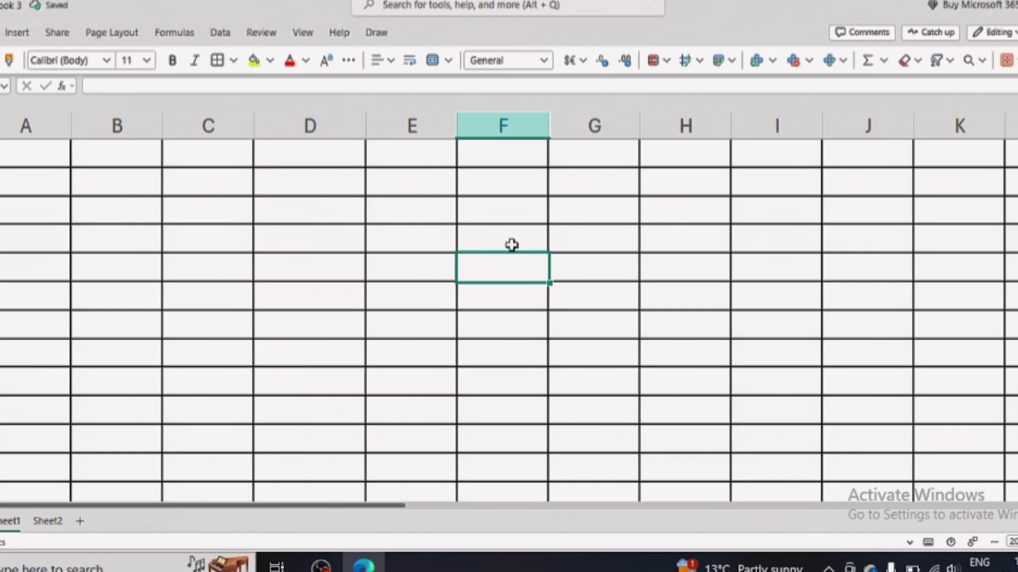
key(Right)
key(Right)
key(Right)
key(Right)
key(Right)
key(Right)
key(Right)
key(Right)
key(Right)
key(Right)
key(Right)
key(Right)
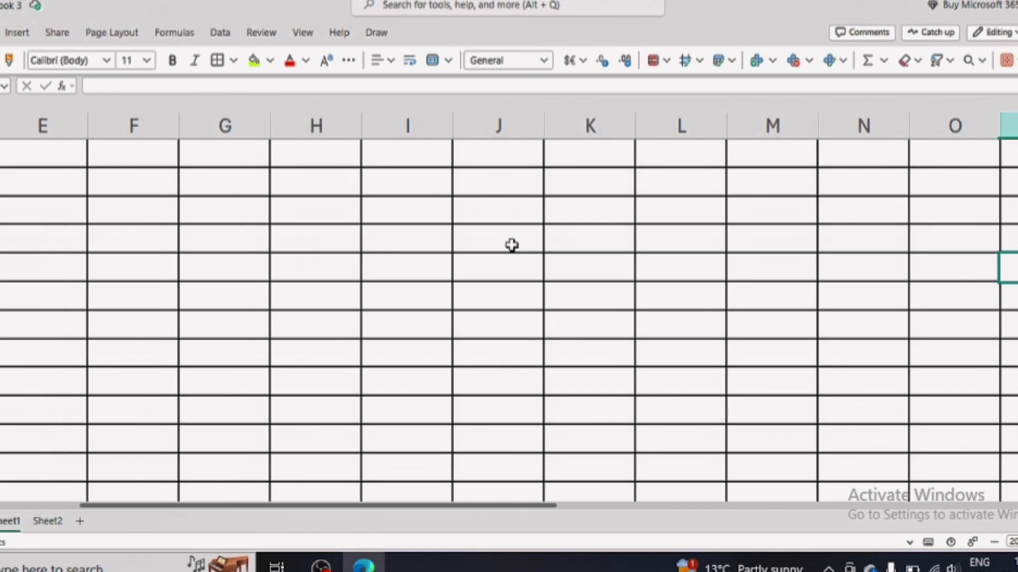
Select a block of cells in column K and open the number format list.
click(544, 60)
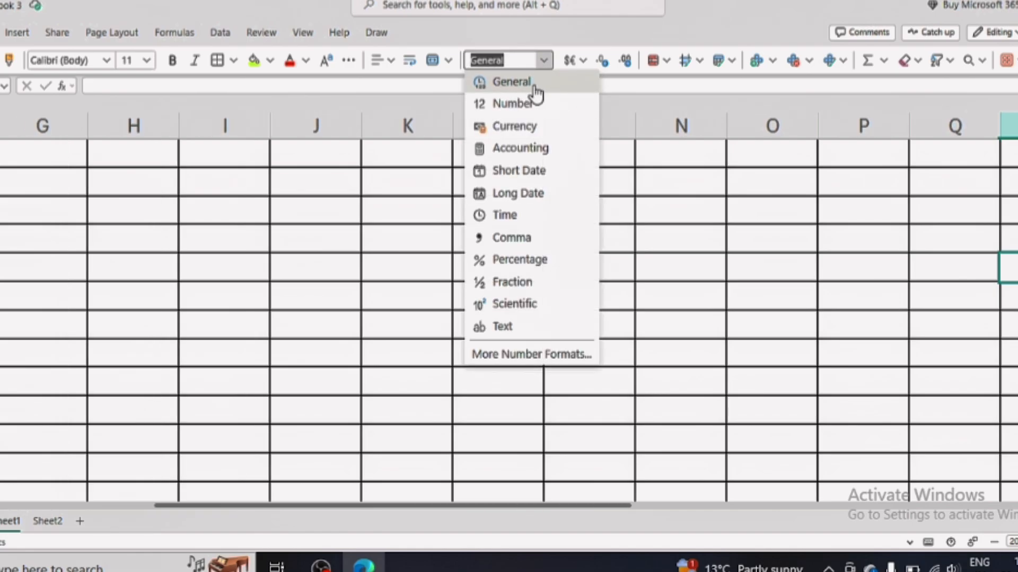
click(411, 159)
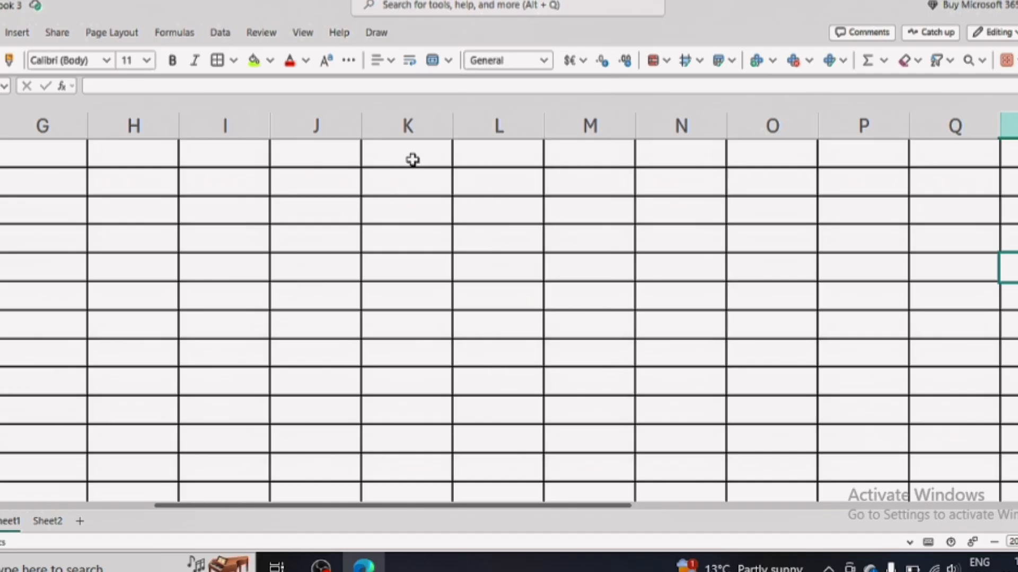
drag(411, 158, 409, 429)
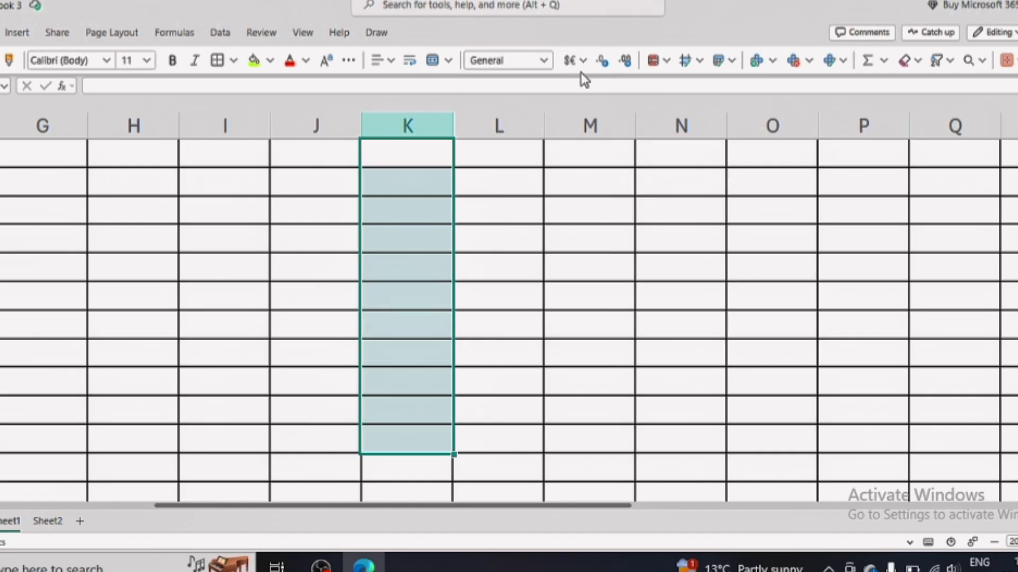
click(544, 60)
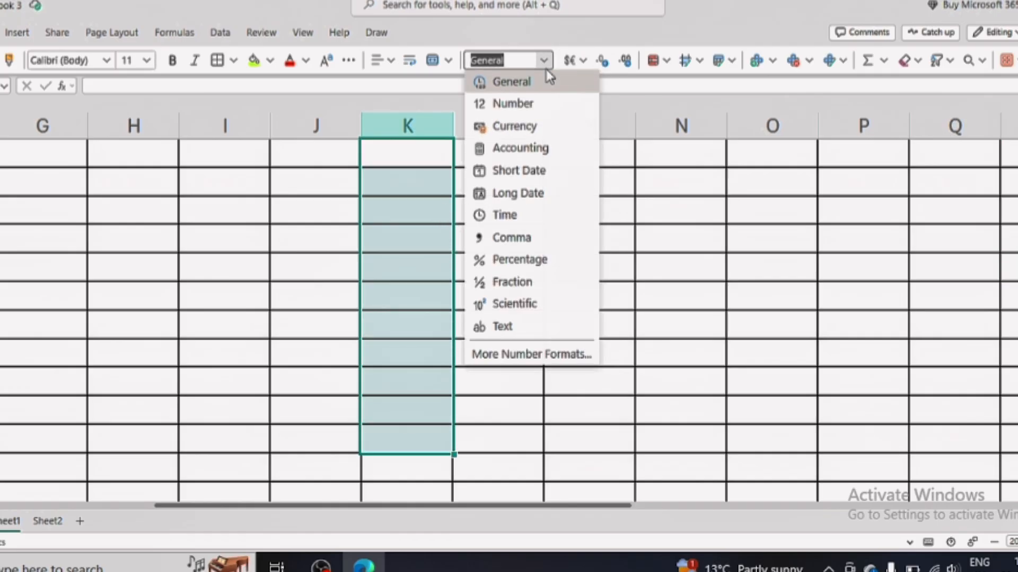
Open More Number Formats and browse the Alignment, Font and Border tabs before returning to Number.
click(523, 354)
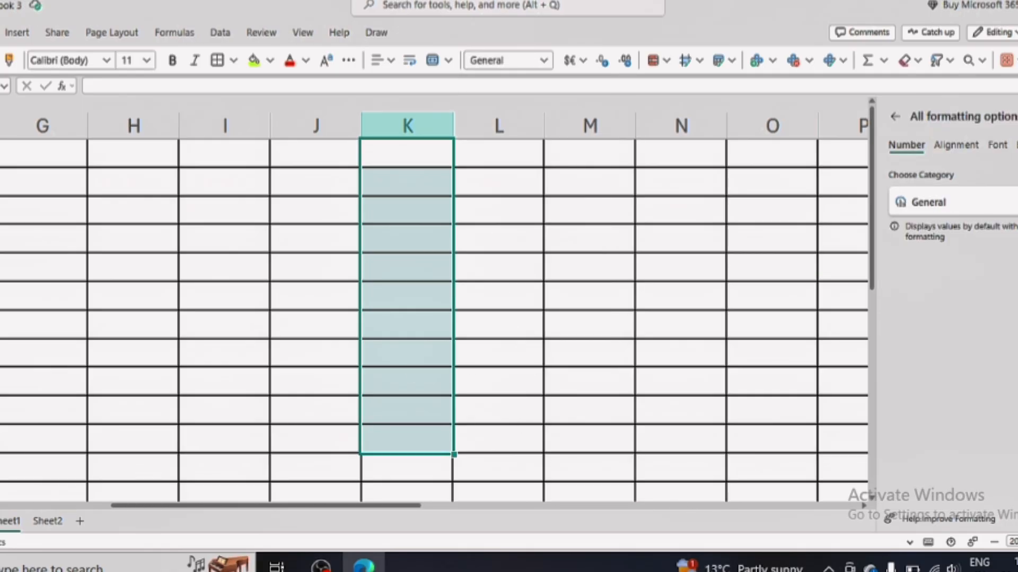
click(971, 151)
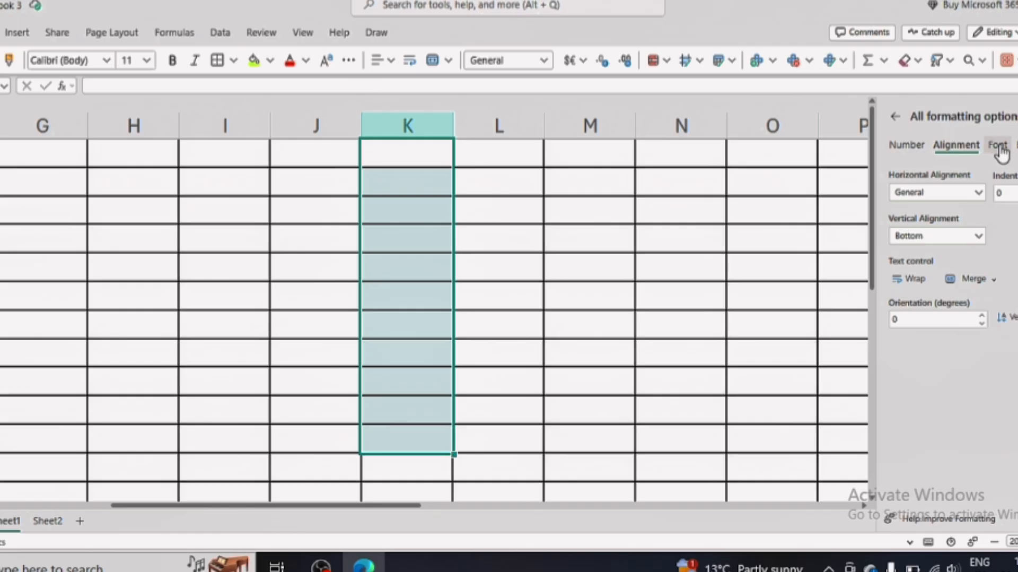
click(1000, 148)
click(1012, 151)
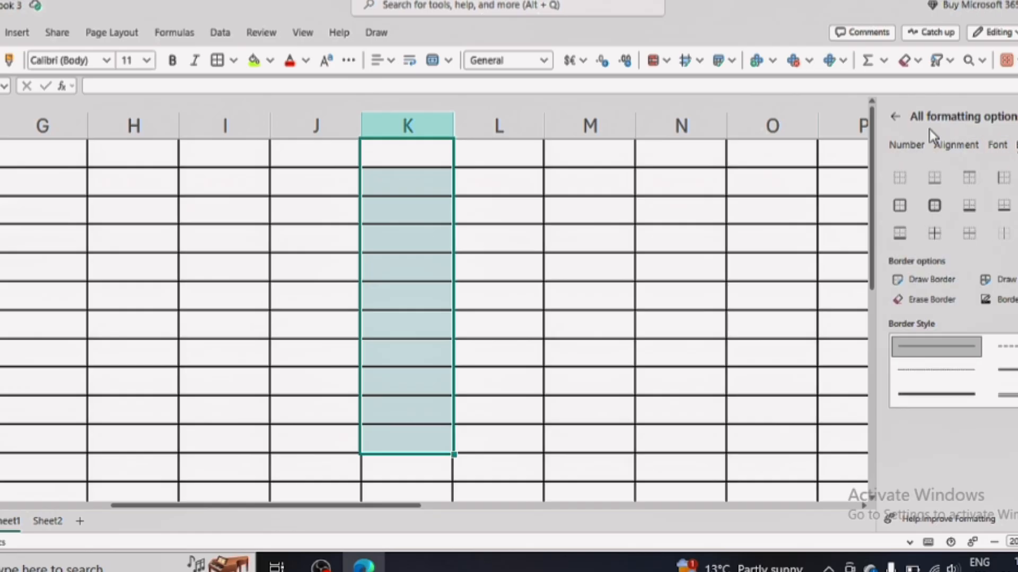
click(905, 144)
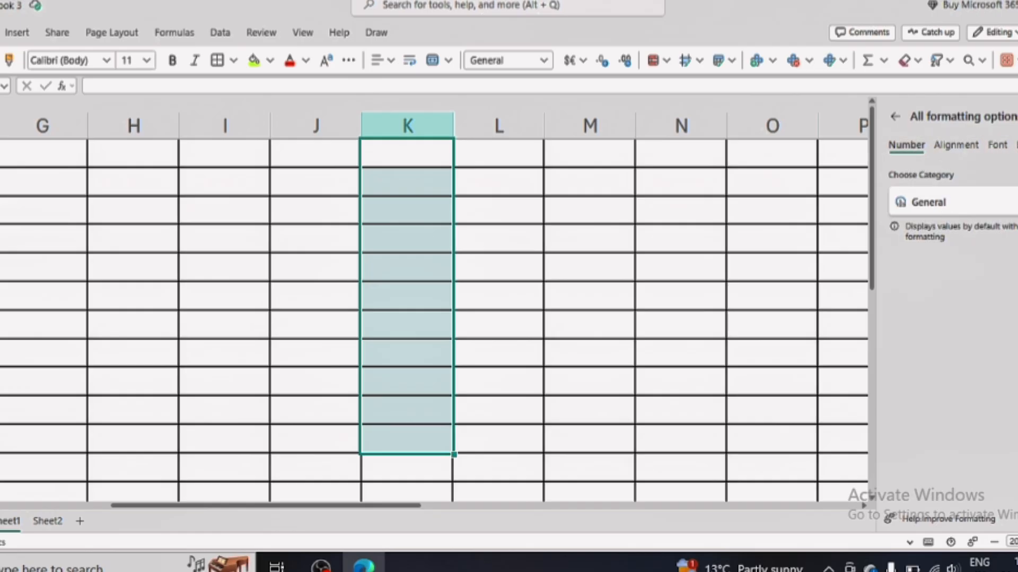
Set the column K cells to Number category, 0 decimal places, red negative numbers.
click(934, 202)
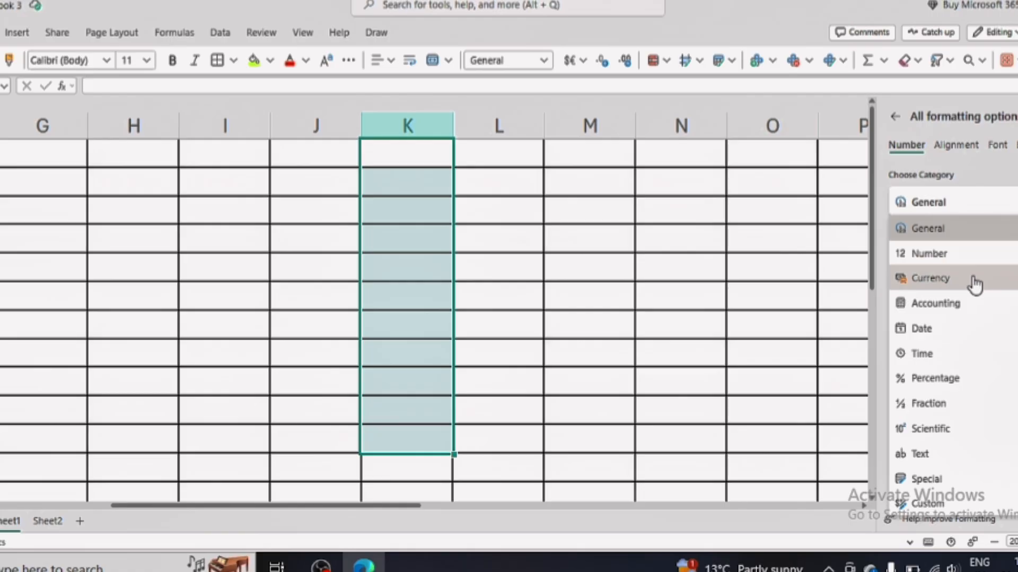
click(934, 253)
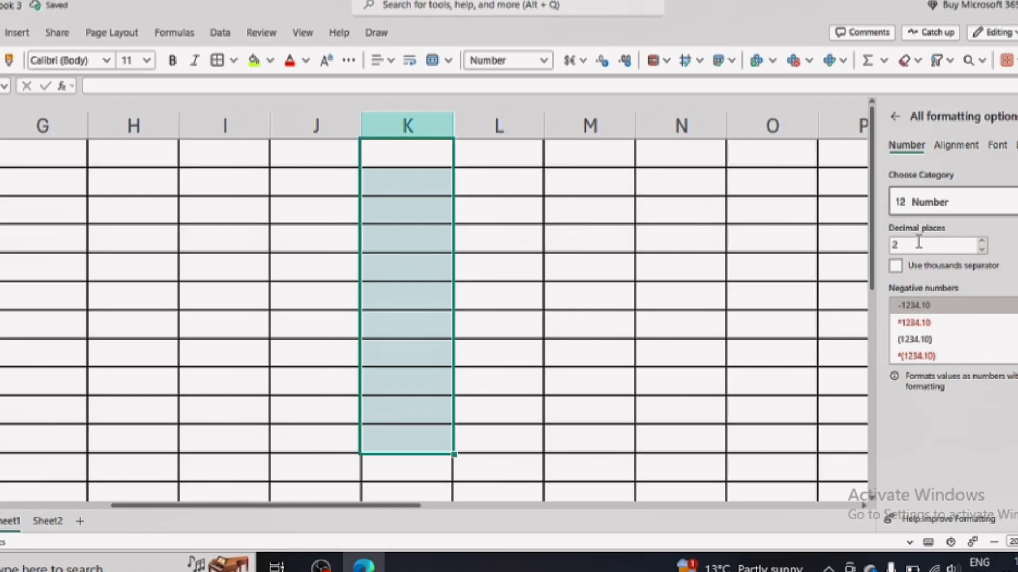
click(926, 323)
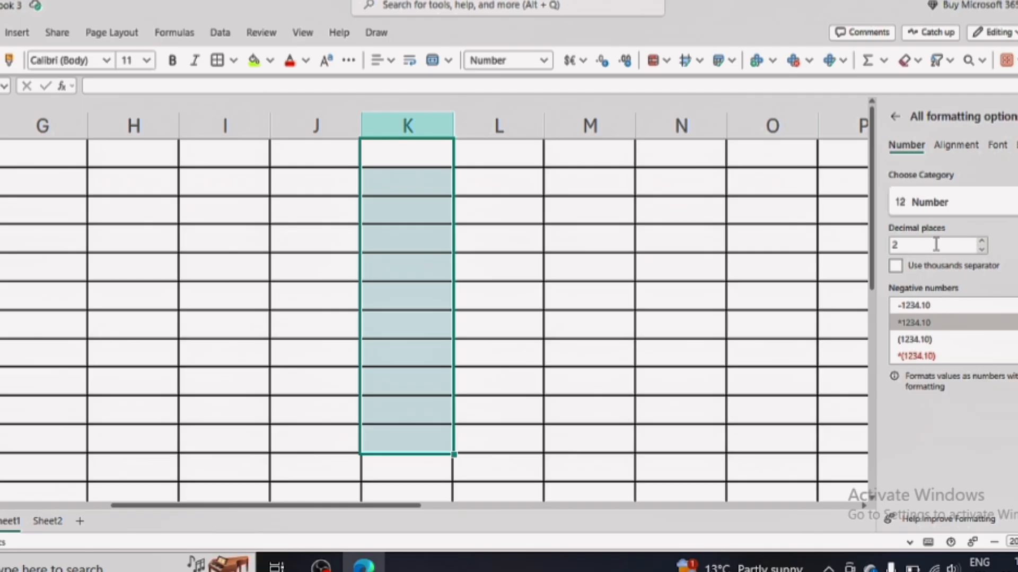
click(983, 241)
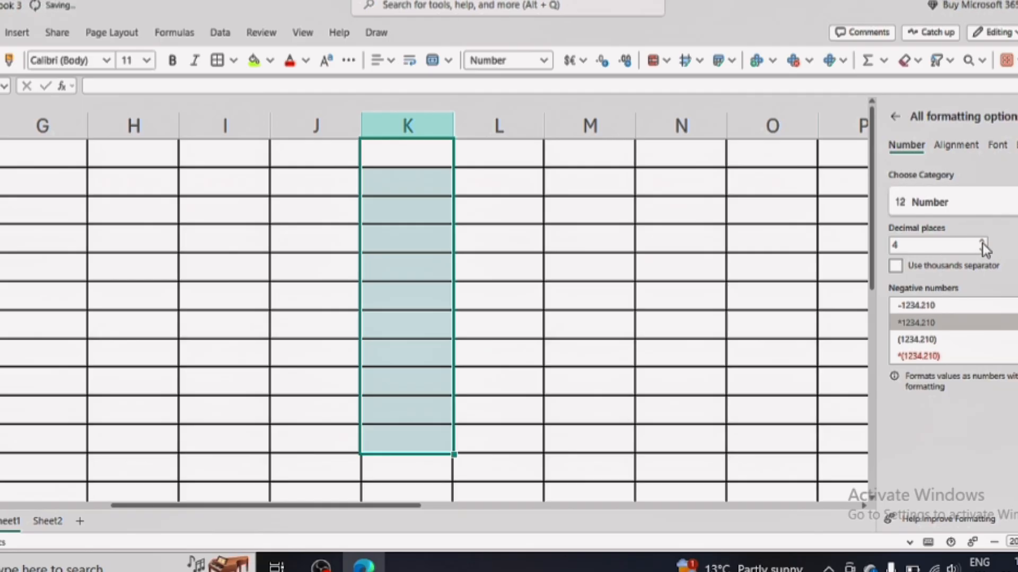
click(984, 250)
click(982, 249)
click(983, 249)
click(983, 249)
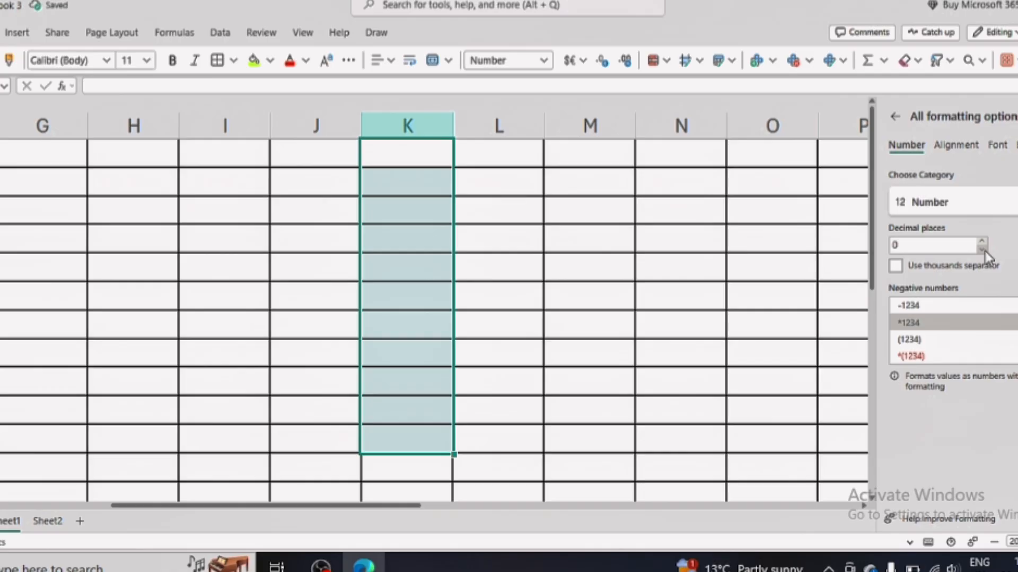
click(420, 173)
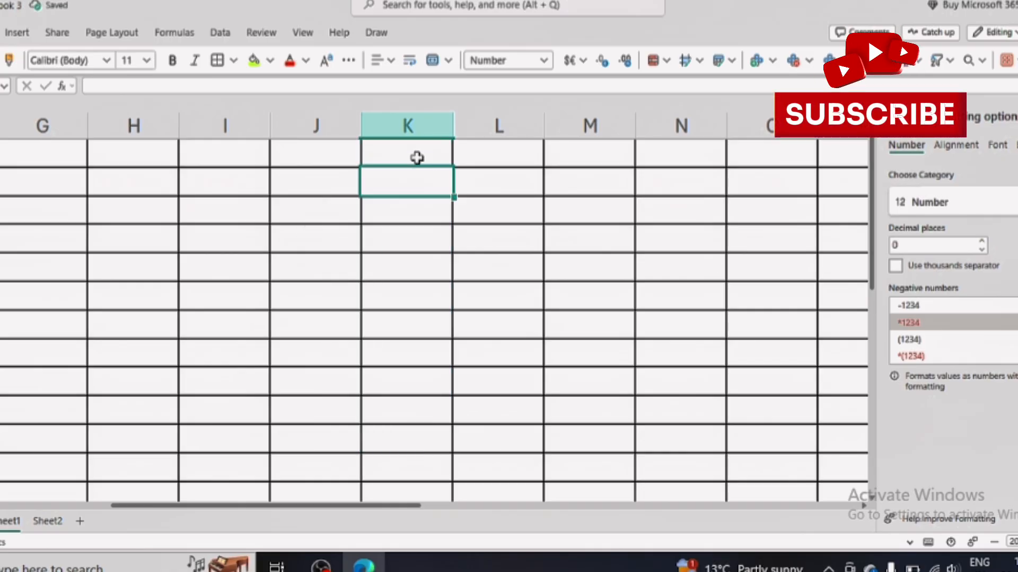
Enter 56576567, 57657 and negative 64654 down column K from K2.
text(56576567)
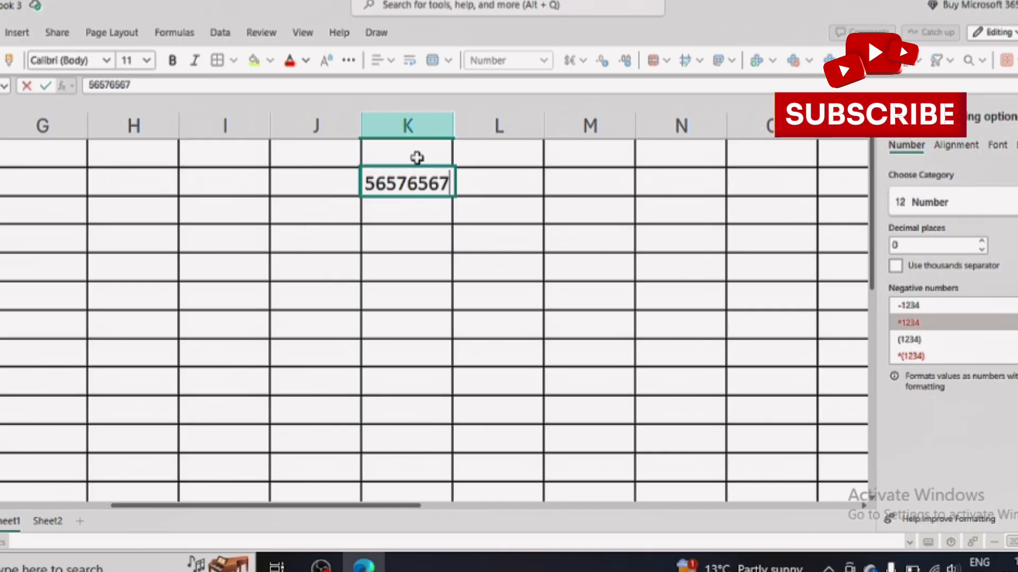
key(Return)
text(57657)
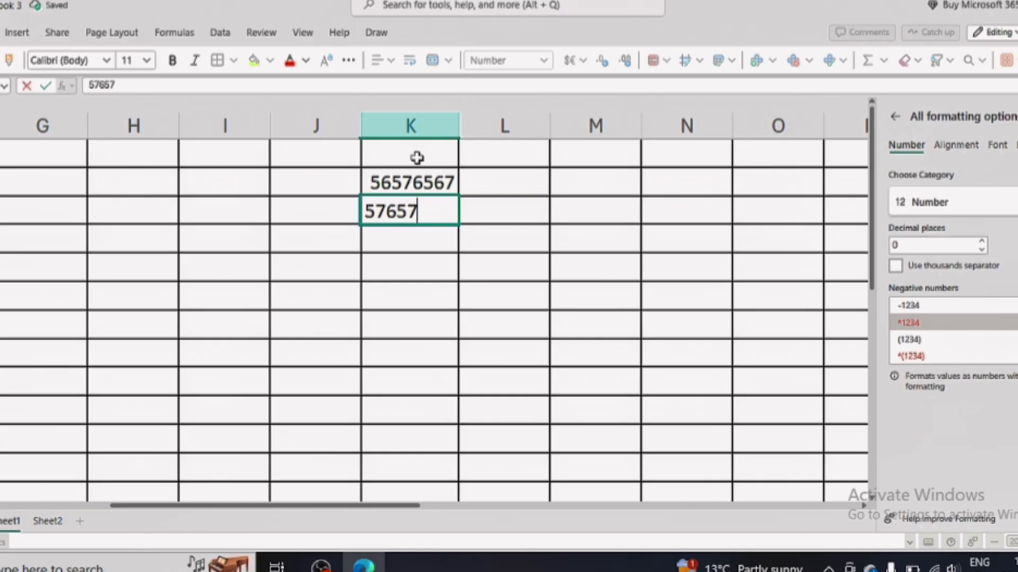
key(Return)
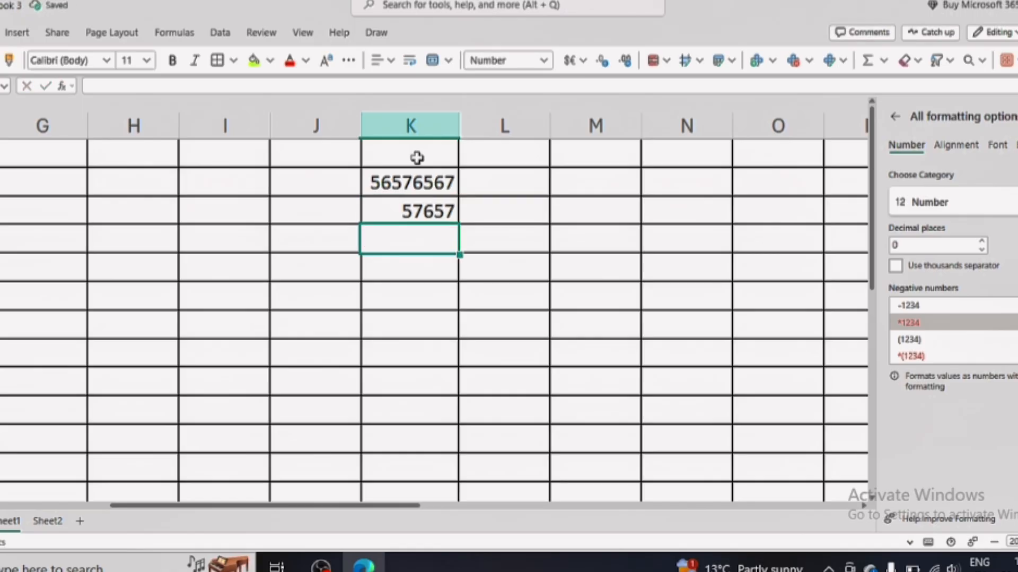
text(_)
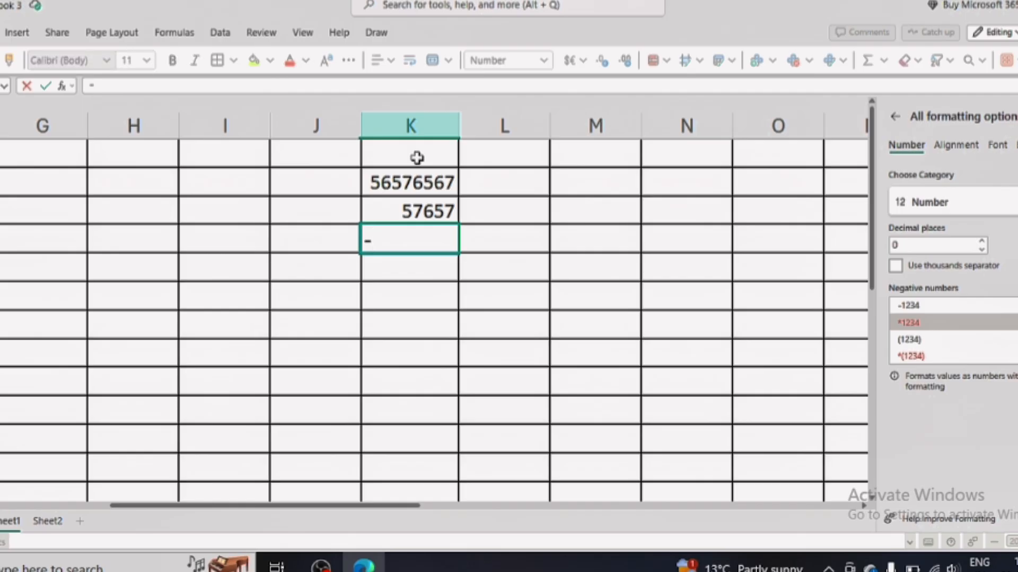
text(64654)
key(Return)
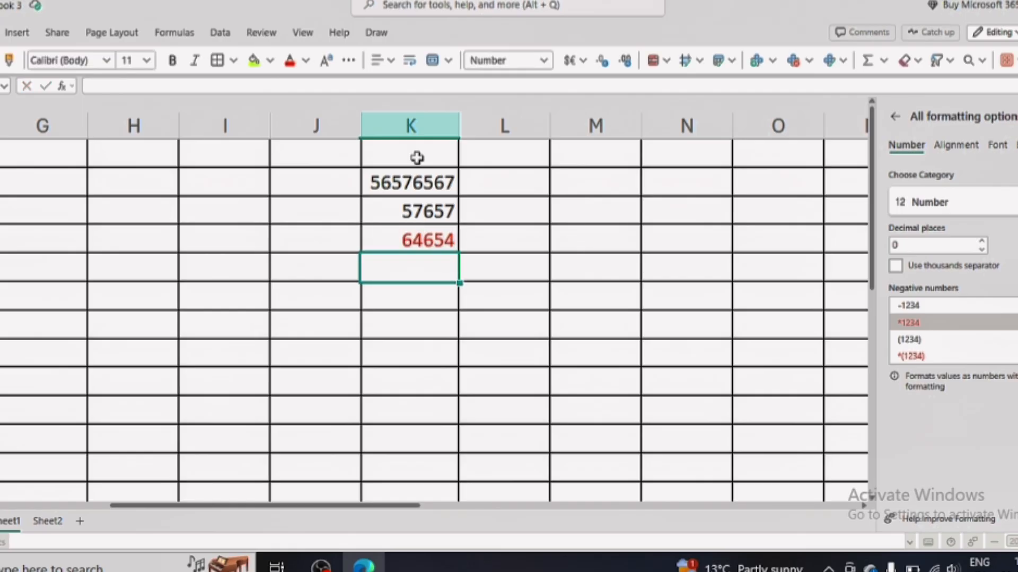
Enter 756, -7868 and -7576 in K5:K7, then select K2.
text(756)
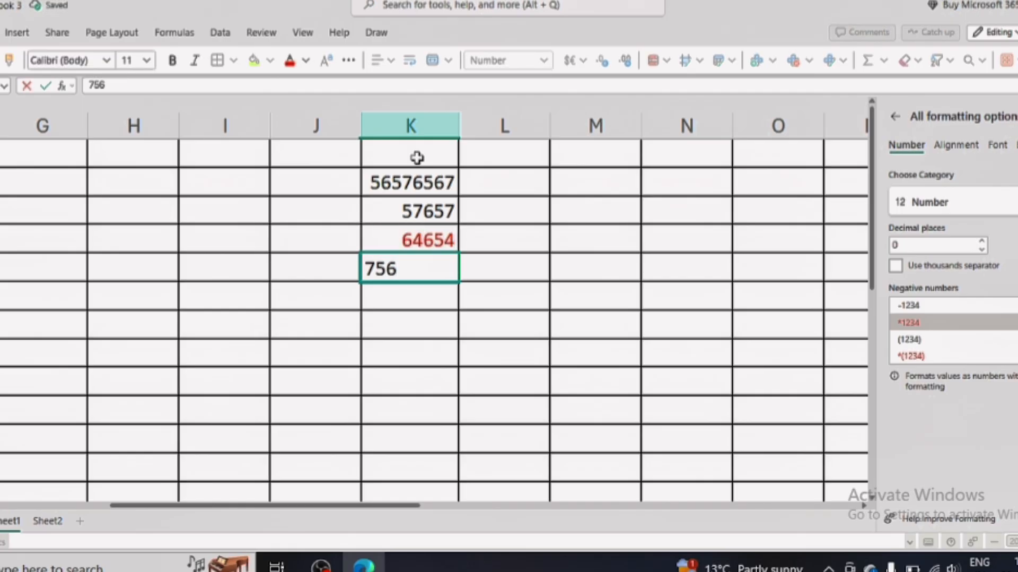
key(Return)
text(-7868)
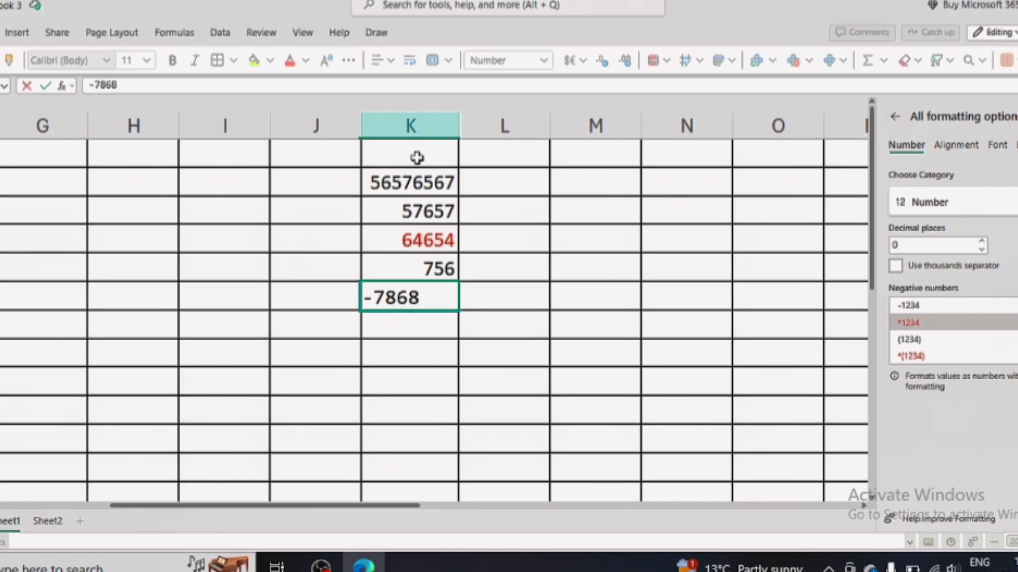
key(Return)
text(-7576)
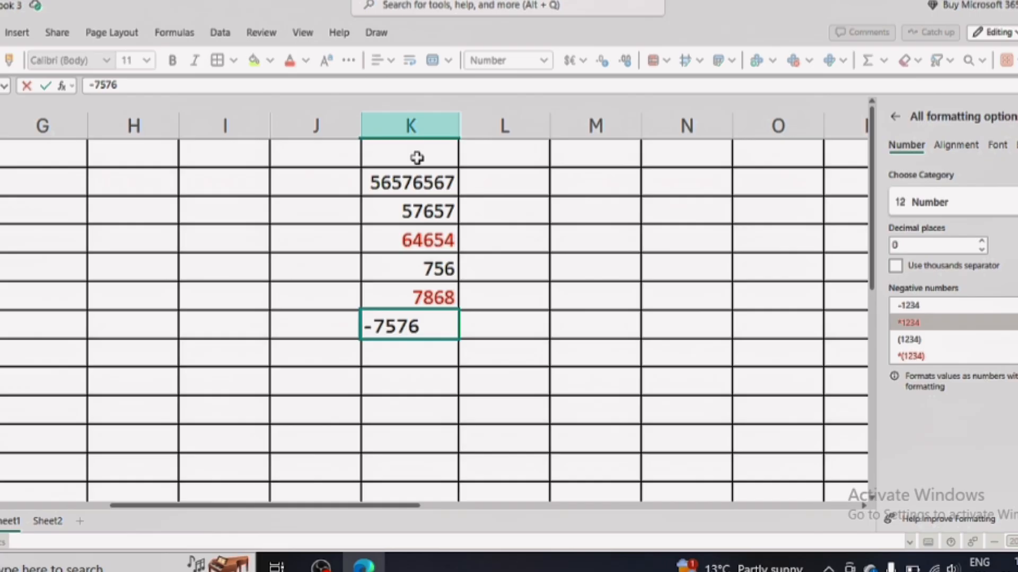
key(Return)
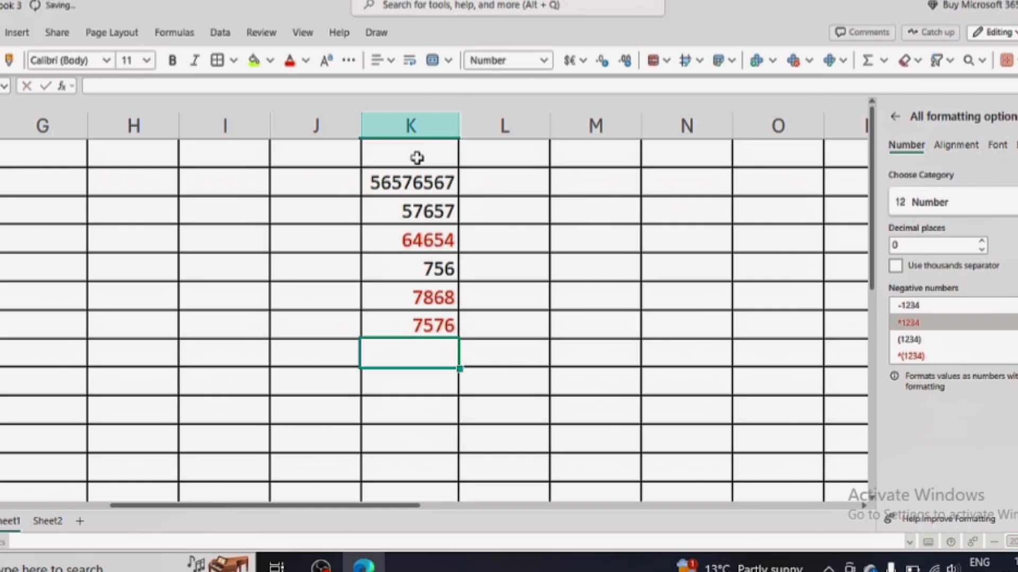
click(418, 158)
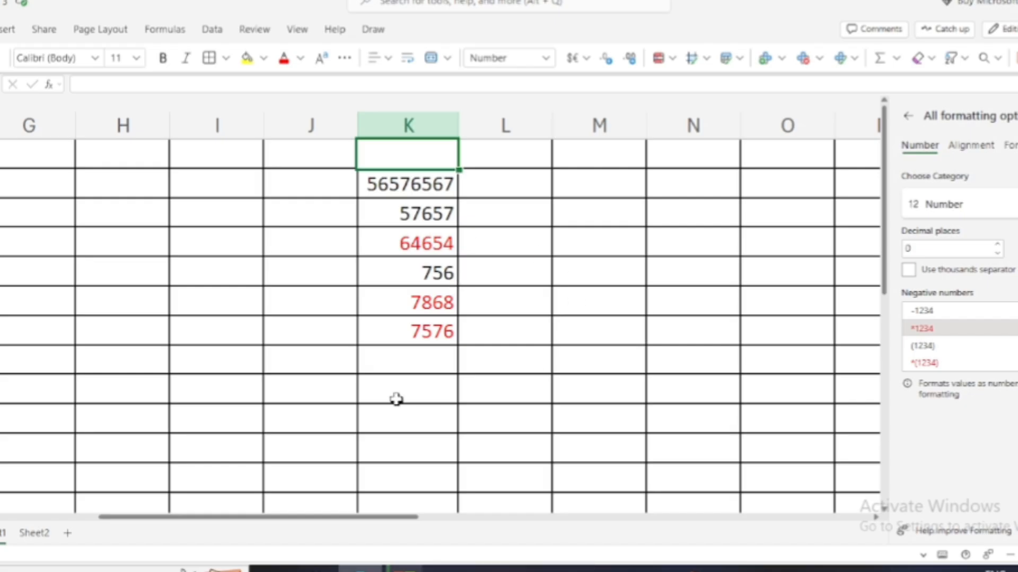
Select the empty cells L3:L9 and open the format category list in the Format Cells pane.
click(554, 60)
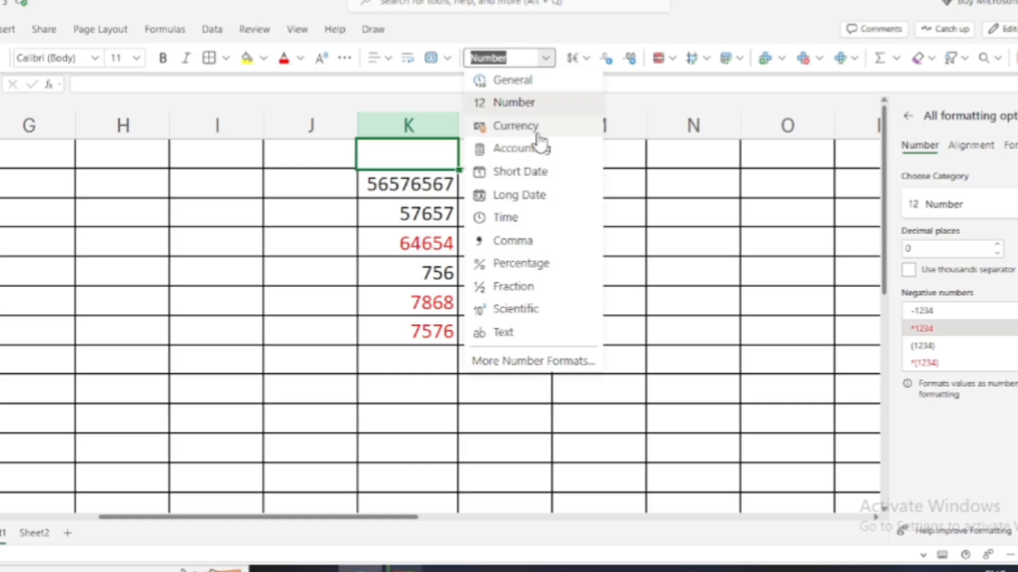
key(Escape)
drag(525, 182, 534, 368)
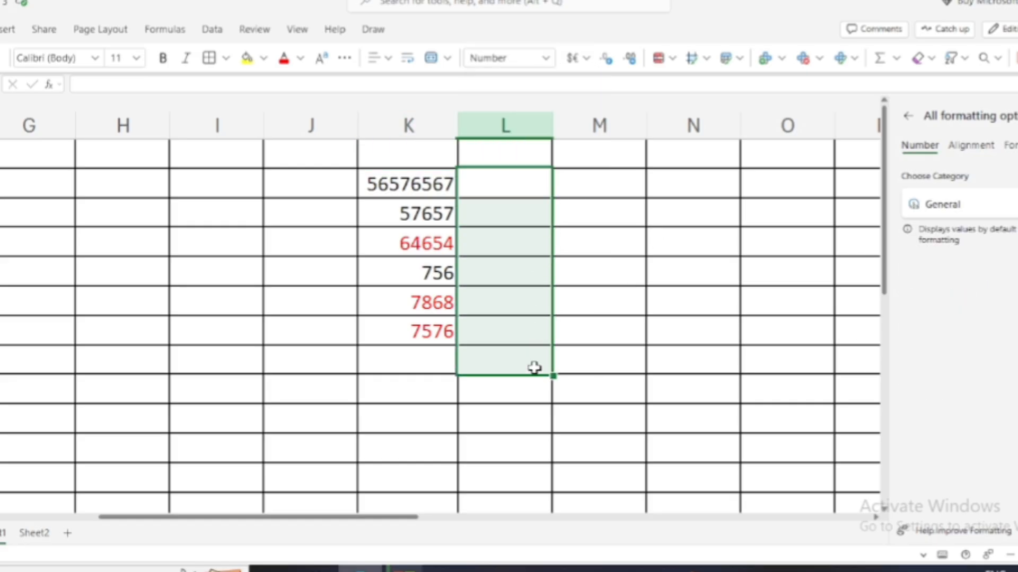
click(549, 60)
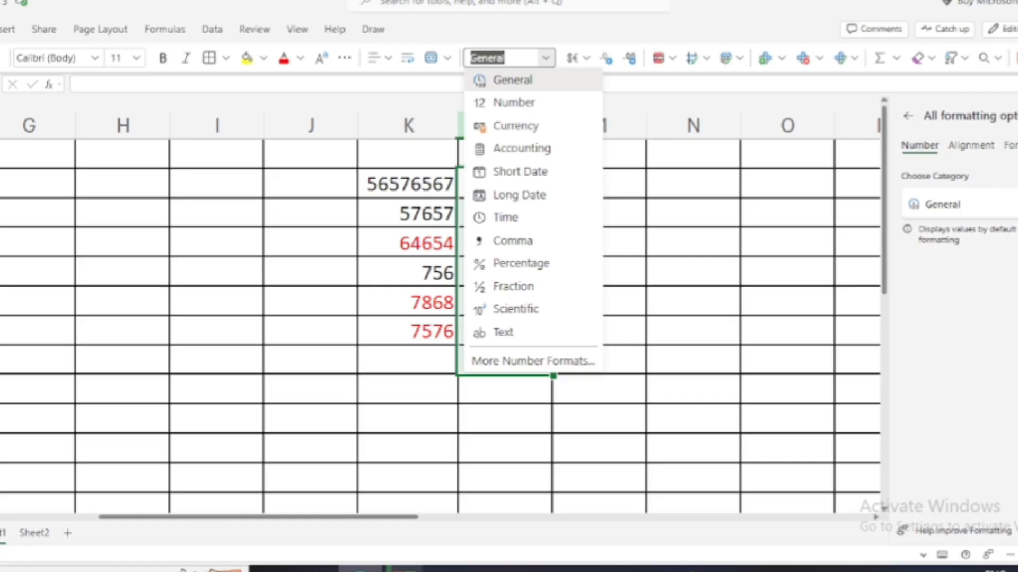
key(Escape)
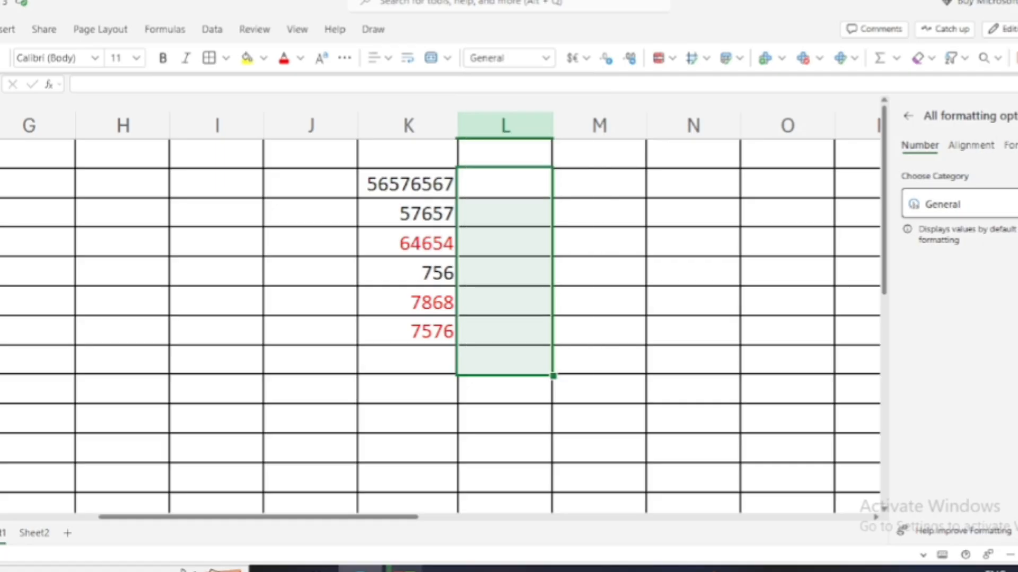
click(1003, 204)
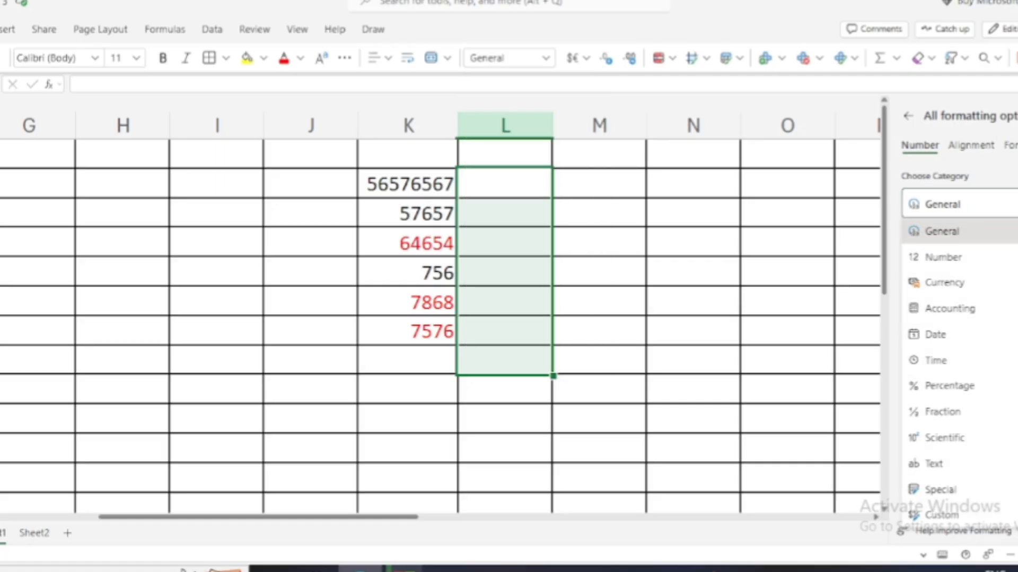
Format L3:L9 as Currency with the ₹ Hindi symbol and red negatives without minus signs.
click(972, 284)
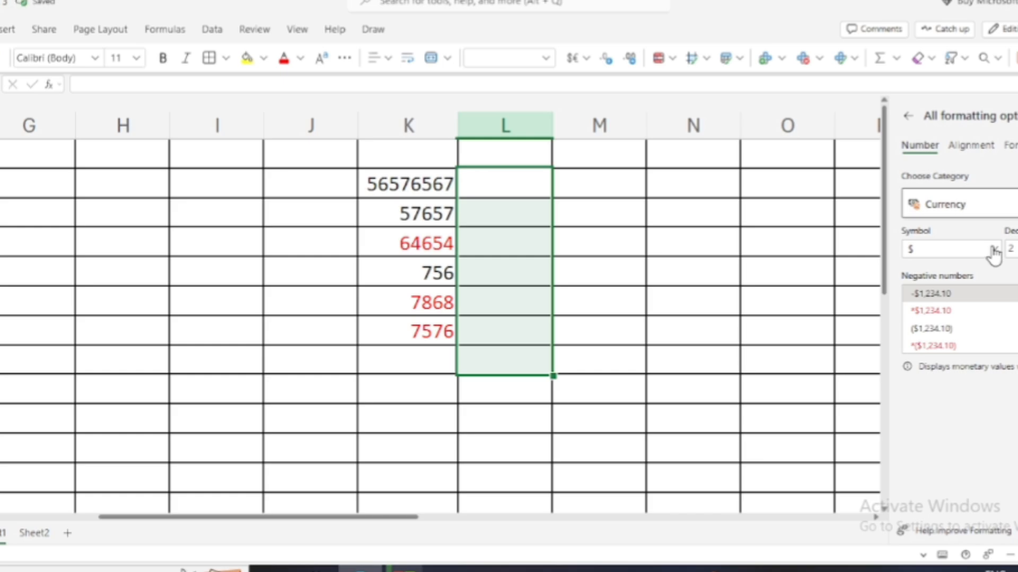
click(995, 249)
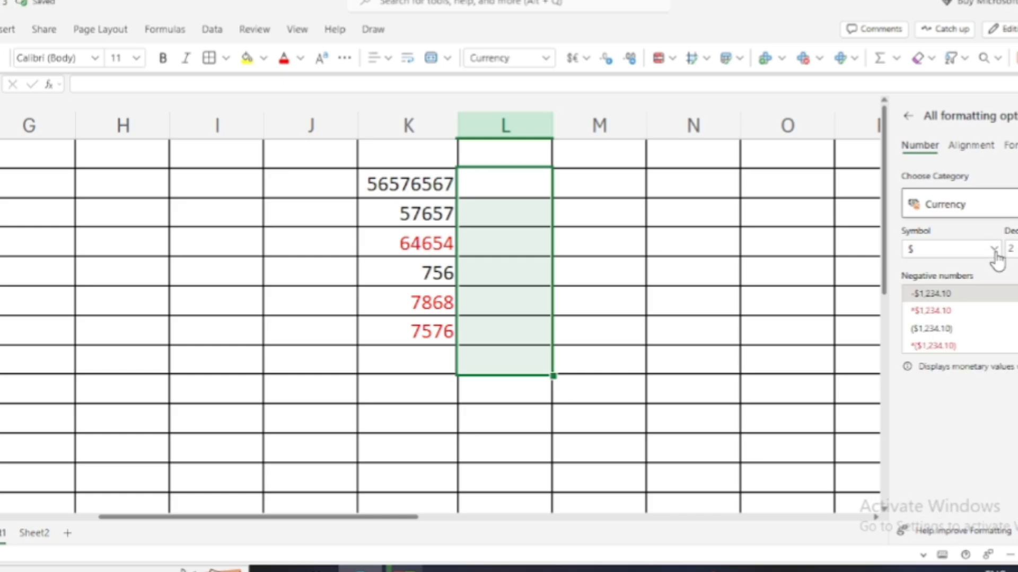
click(997, 257)
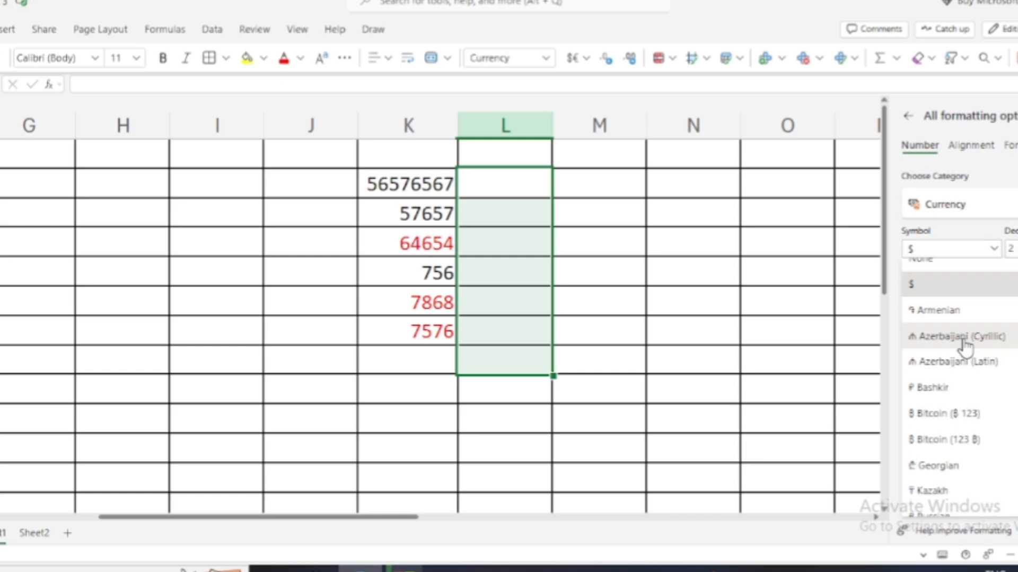
scroll(966, 347, down, 5)
scroll(966, 348, down, 10)
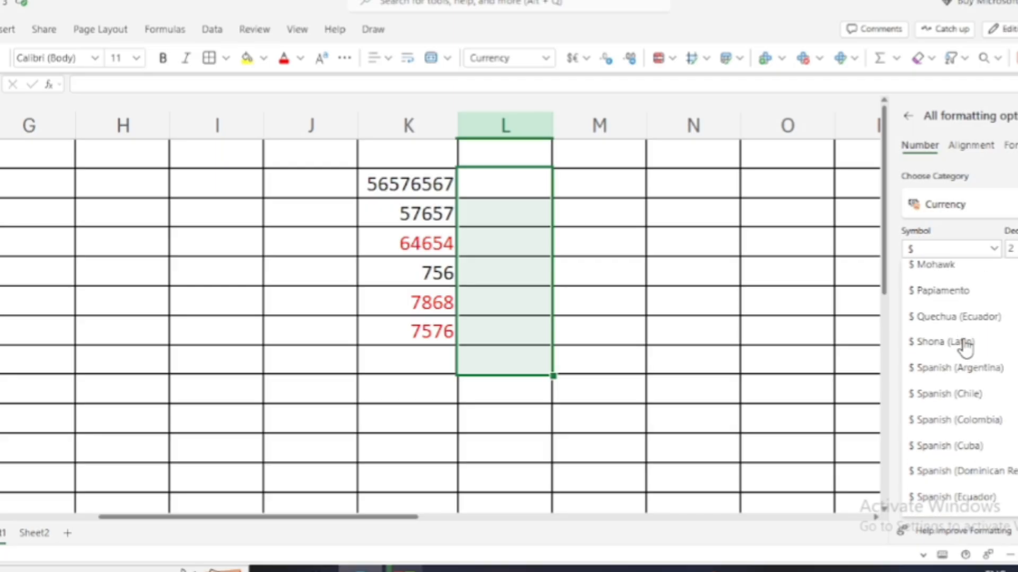
scroll(966, 348, down, 10)
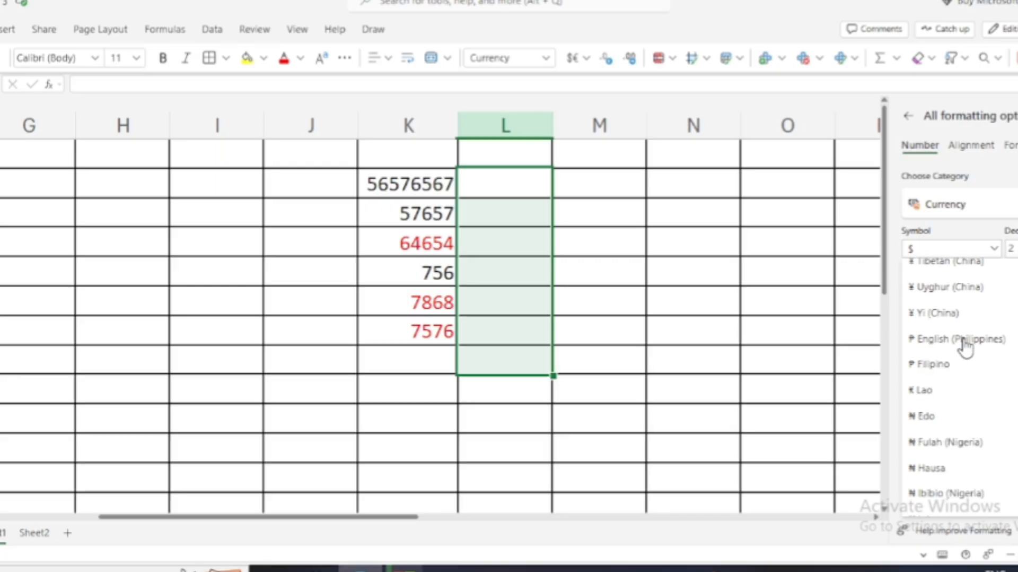
scroll(965, 347, down, 3)
scroll(966, 347, down, 12)
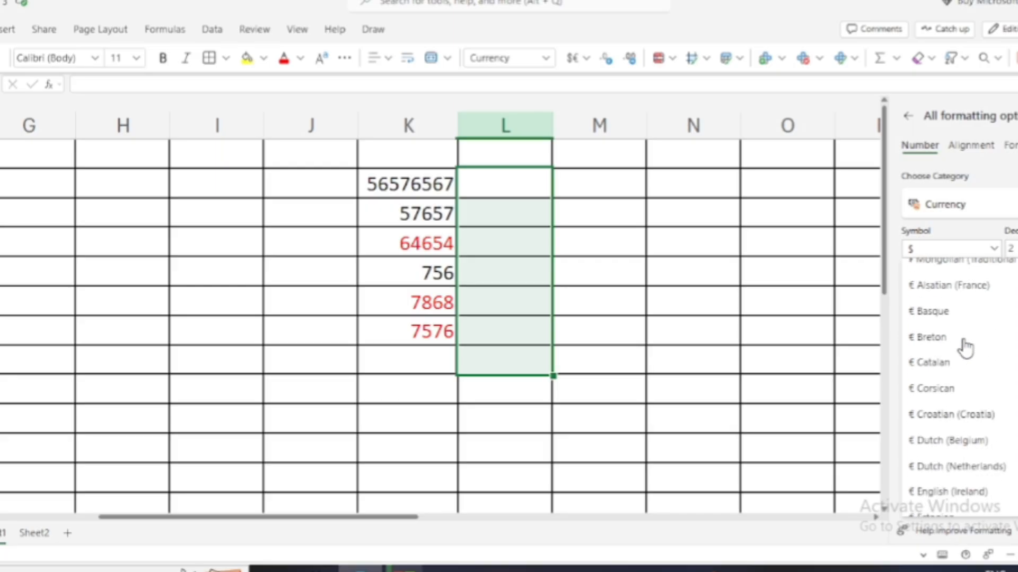
scroll(966, 349, down, 15)
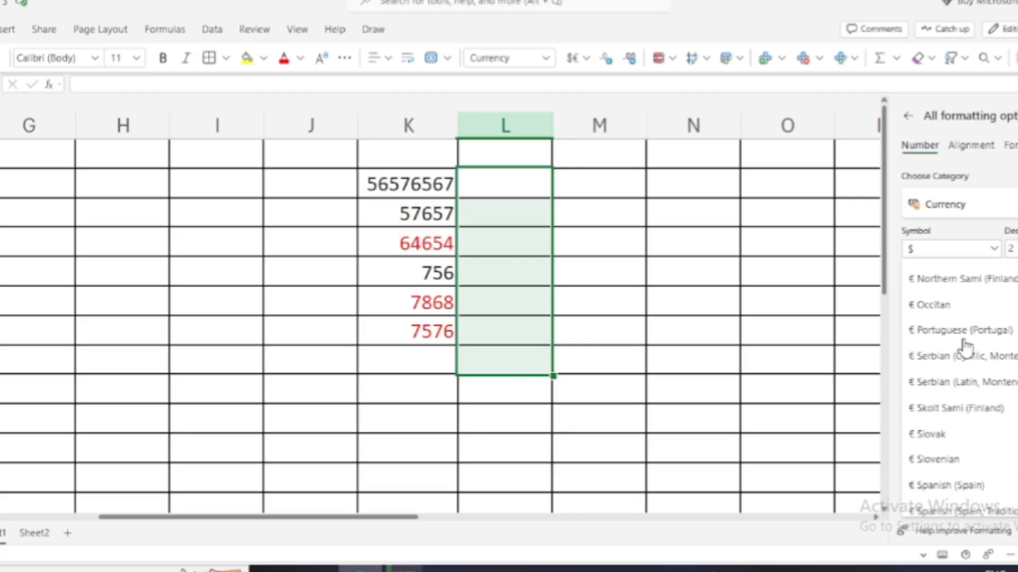
scroll(967, 348, down, 1)
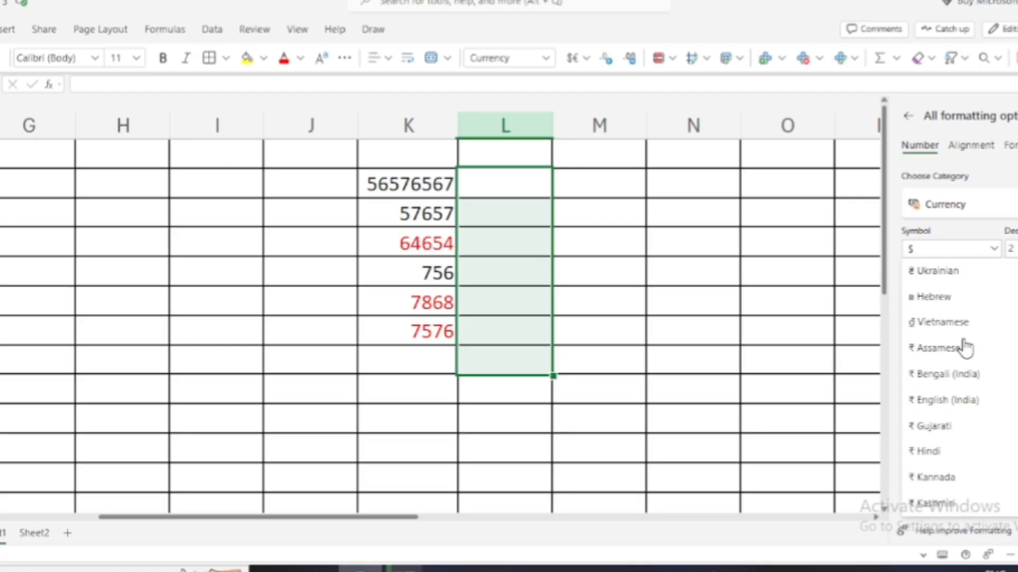
scroll(965, 348, down, 2)
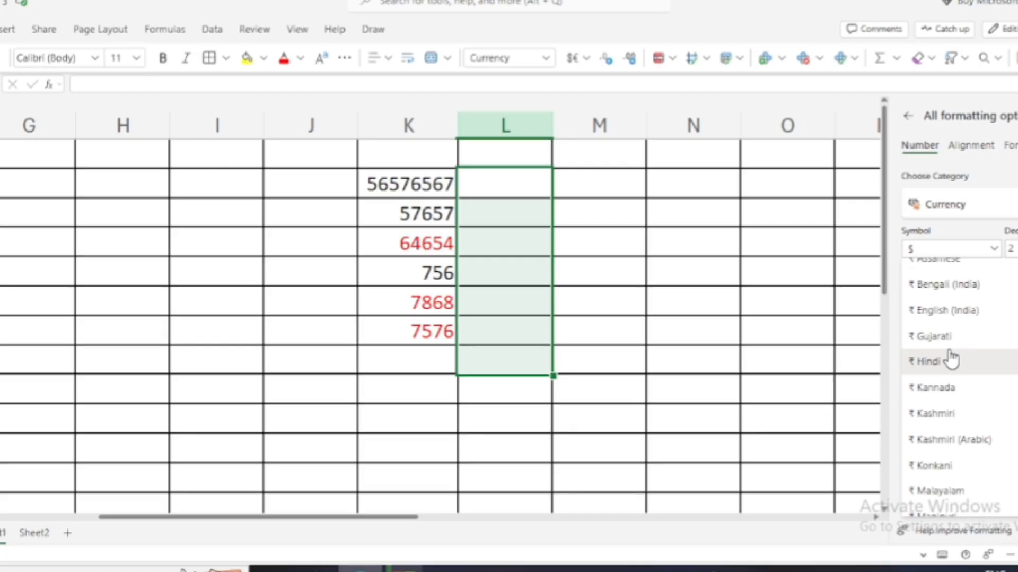
click(952, 356)
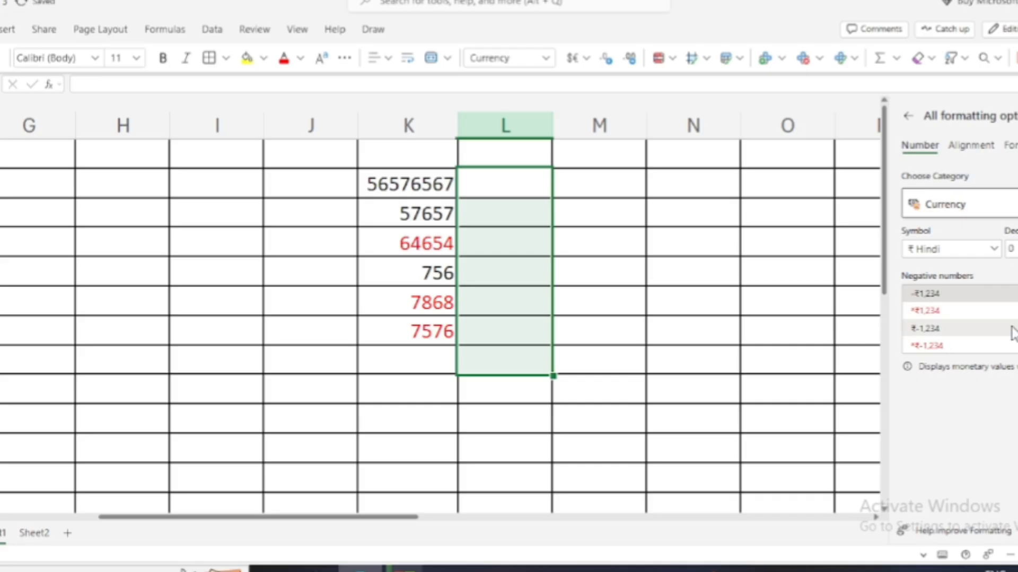
click(962, 318)
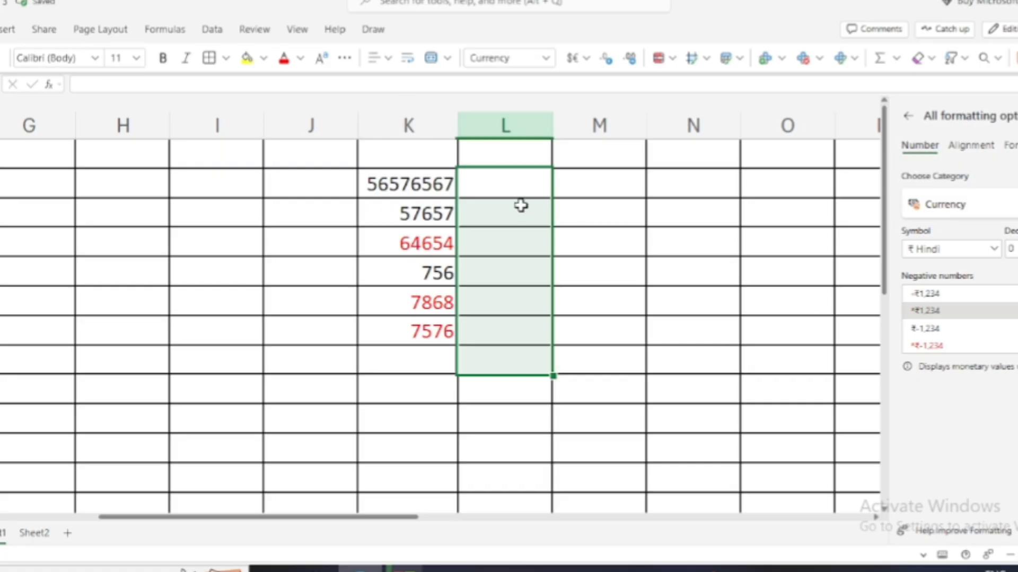
Enter the amounts 576576, 7576 and 75 in L3:L5.
click(520, 187)
text(576576)
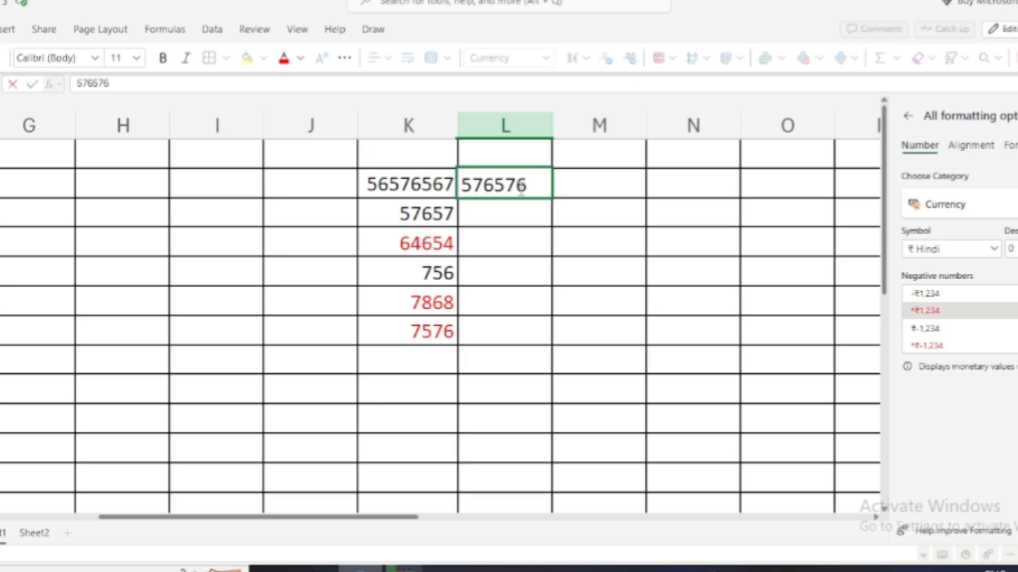
key(Return)
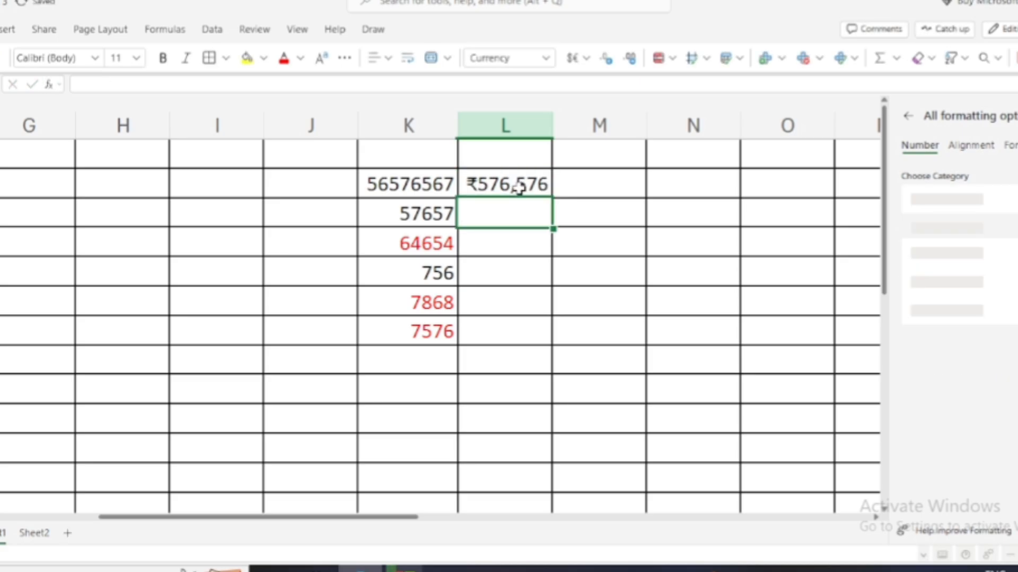
text(7576)
key(Return)
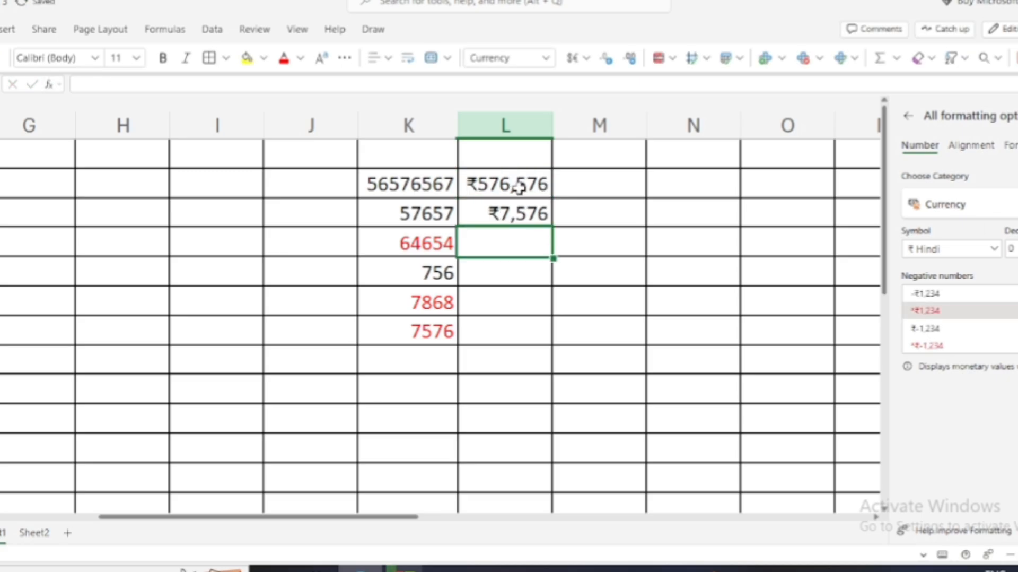
text(75)
key(Return)
Enter -5765, 567 and -75765 in L6:L8, negatives showing in red.
text(-5765)
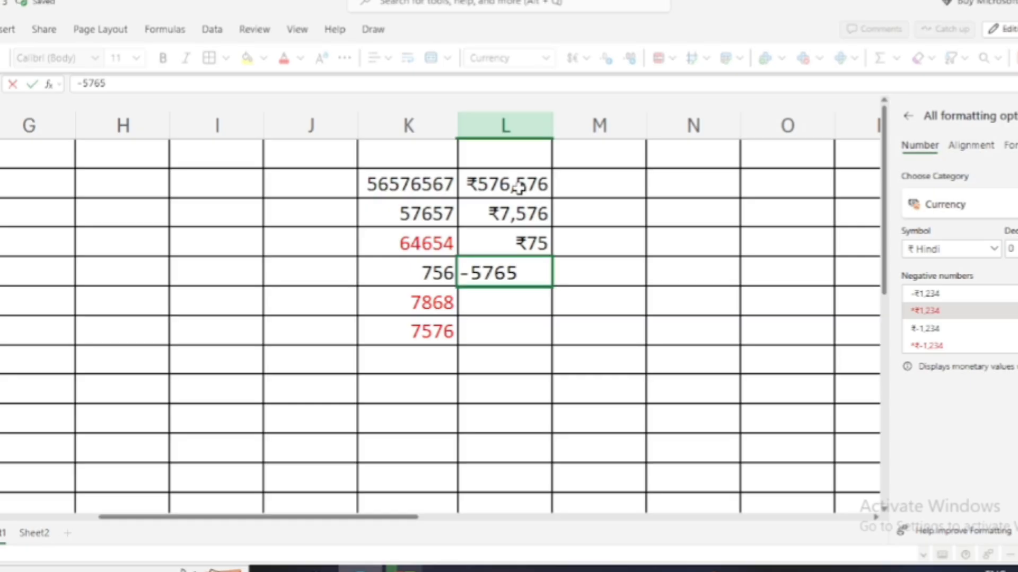
key(Return)
text(567)
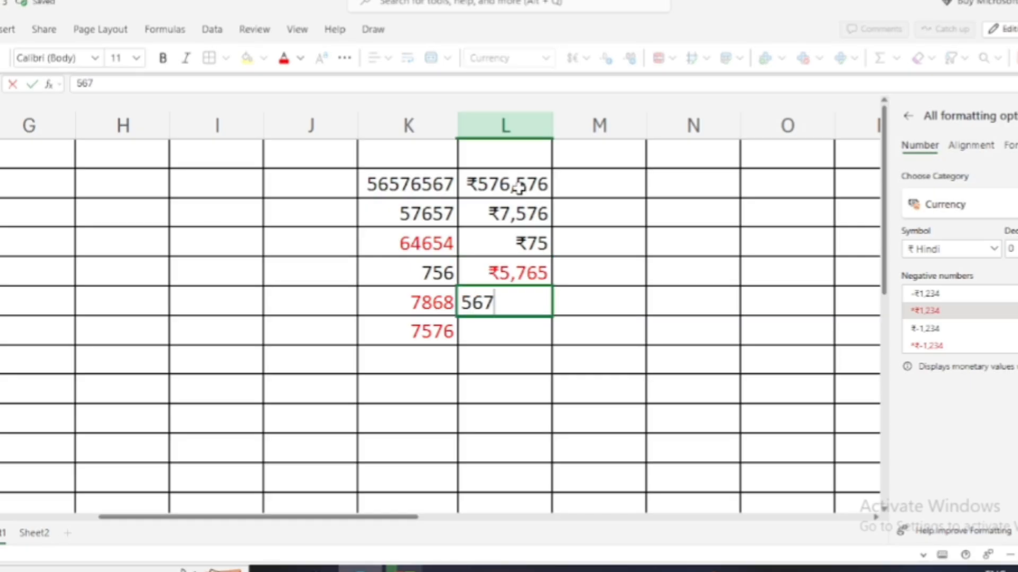
key(Return)
text(-7576)
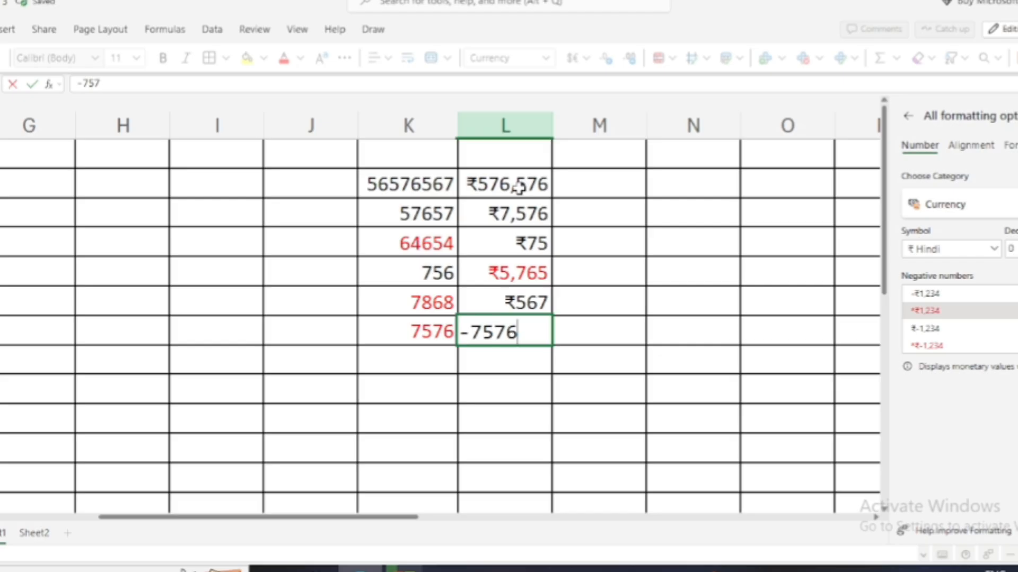
text(5)
key(Return)
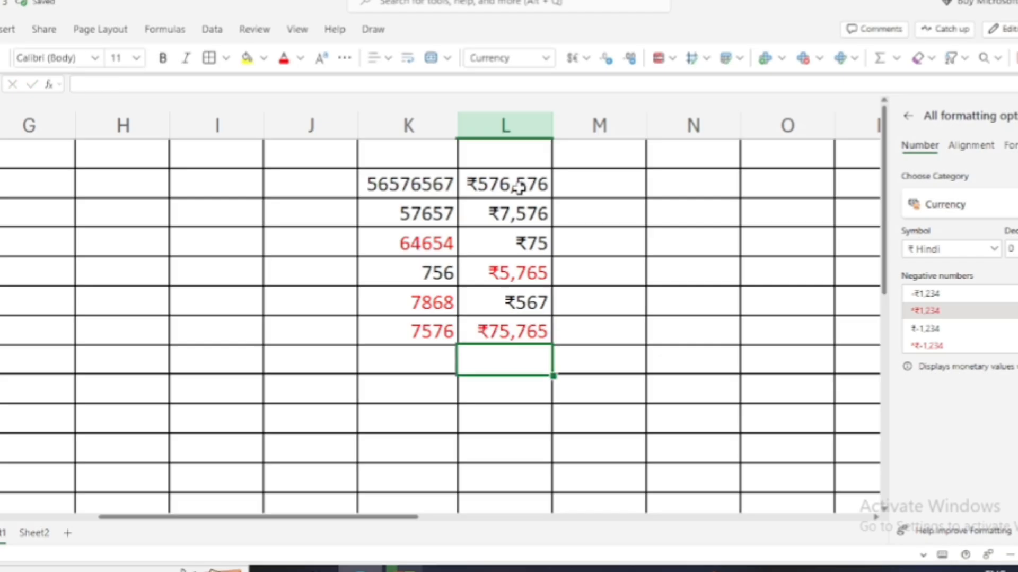
Enter the headings 'jeneral' in K2 and 'currency' in L2.
click(414, 157)
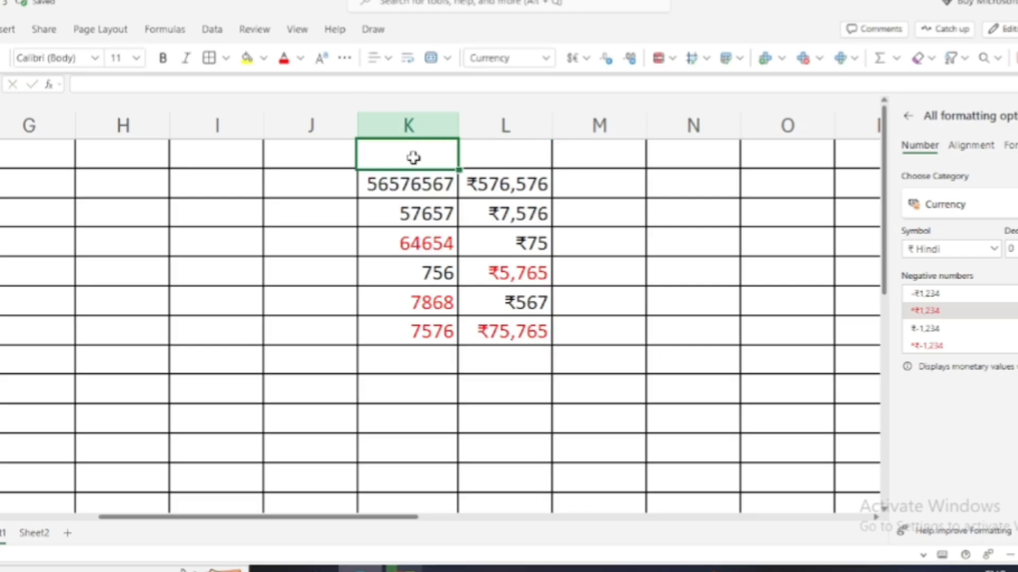
text(jeneral)
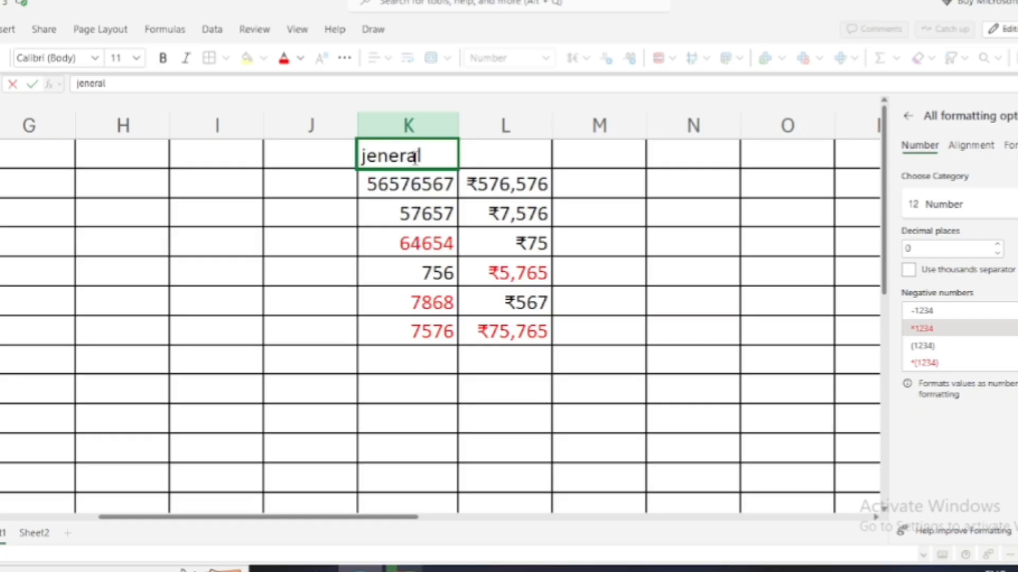
key(Tab)
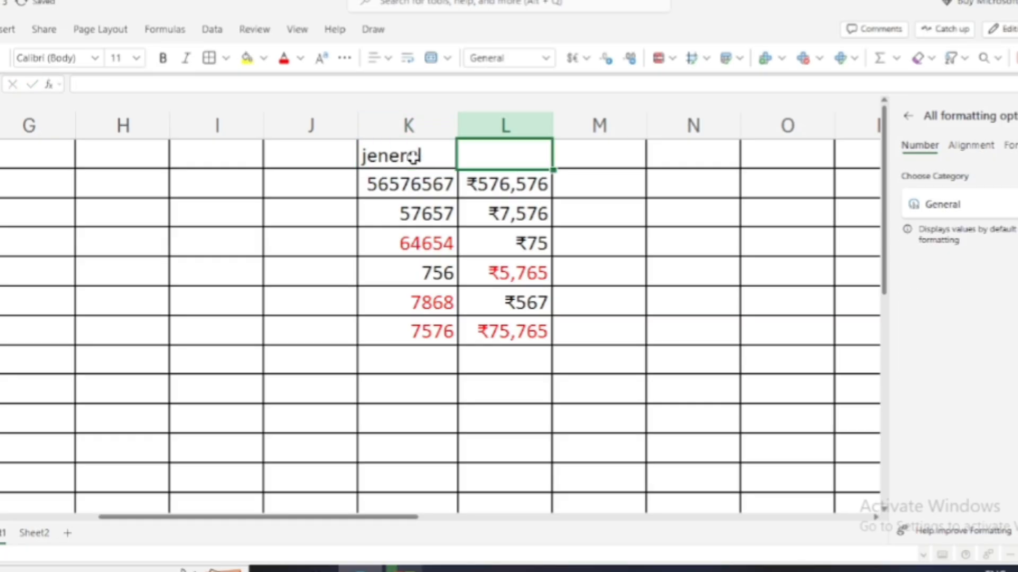
text(cur)
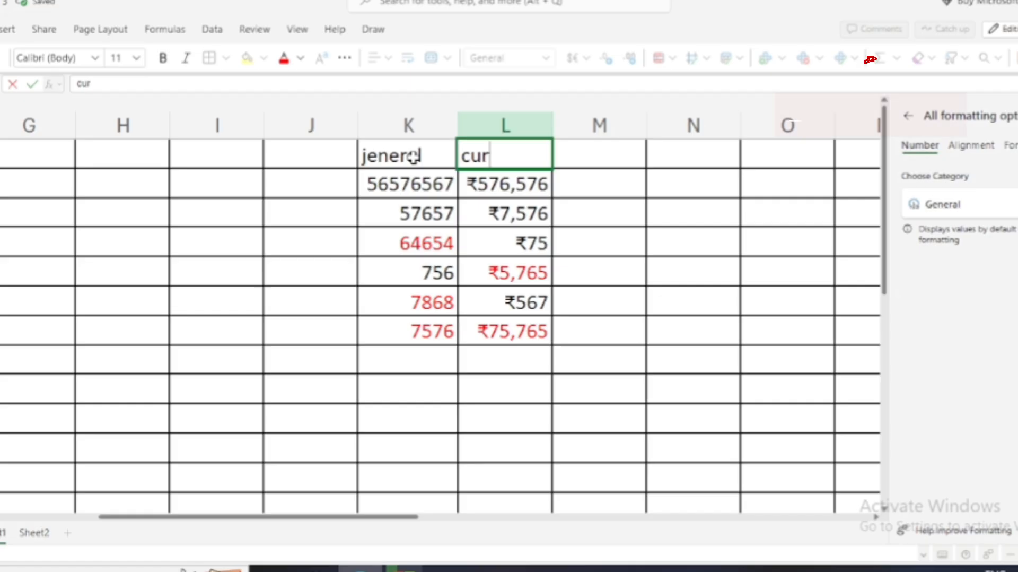
text(rency)
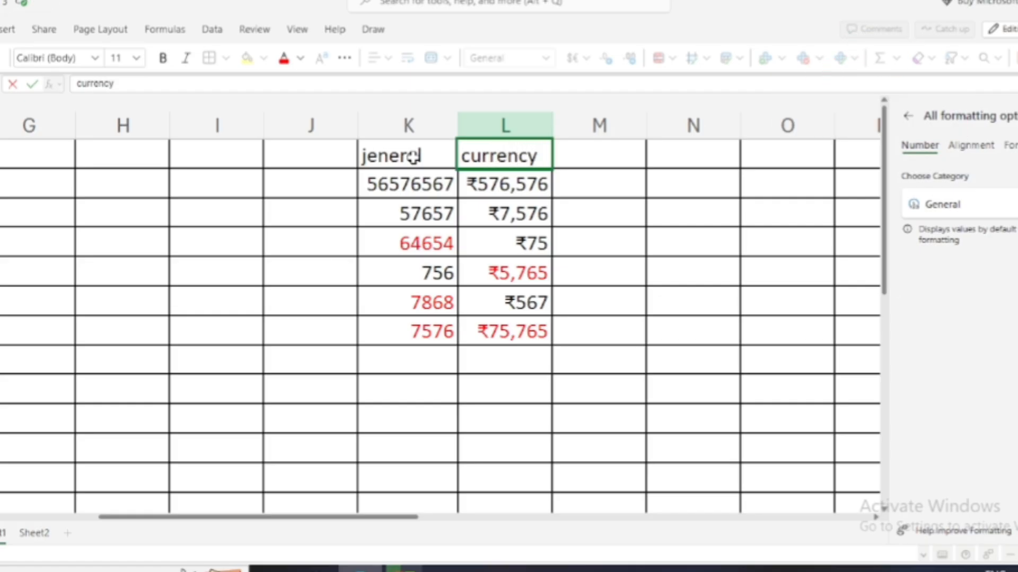
key(Tab)
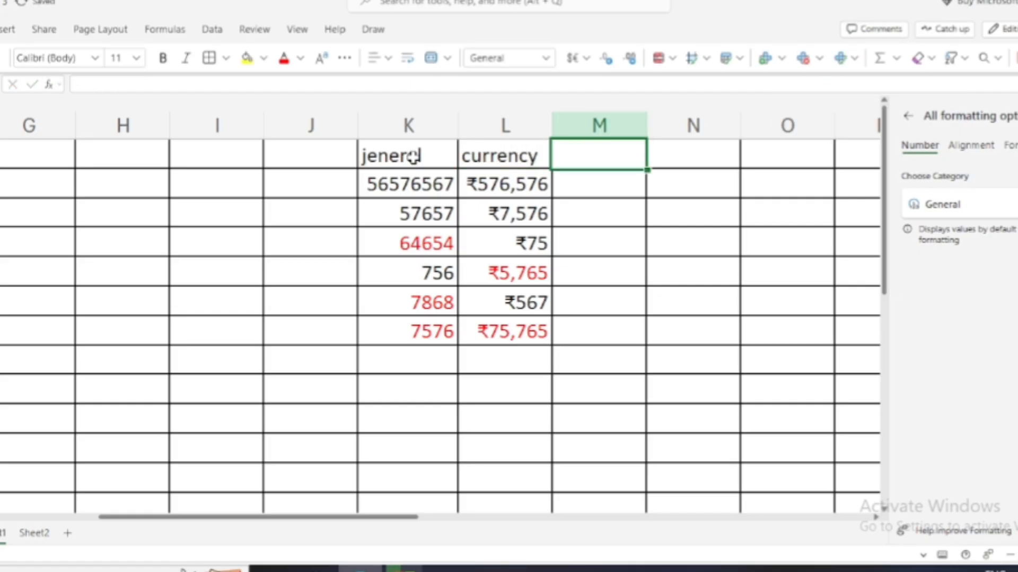
Select the six empty cells M2:M7 and apply the Accounting number format.
click(548, 59)
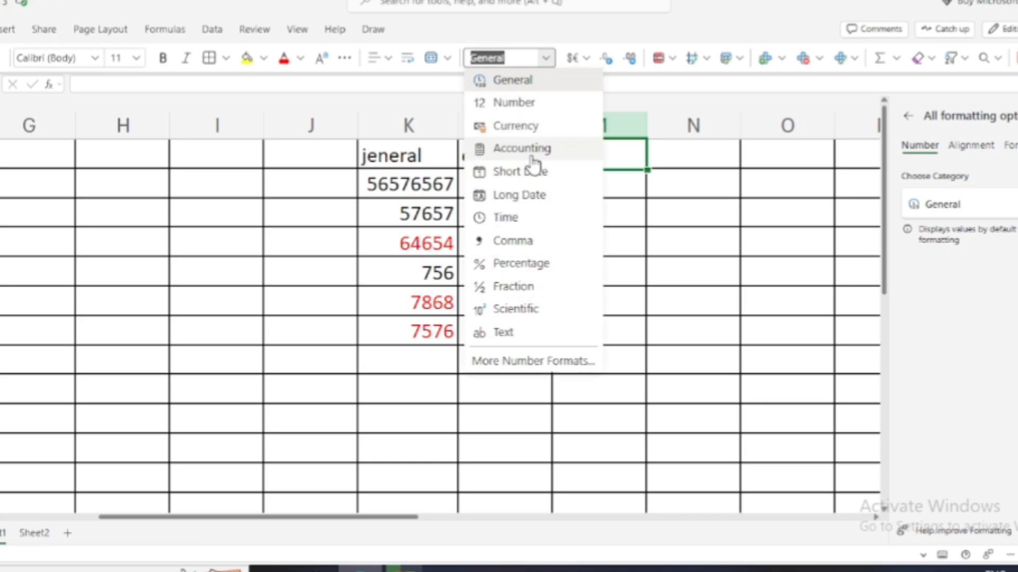
click(645, 179)
drag(593, 181, 597, 330)
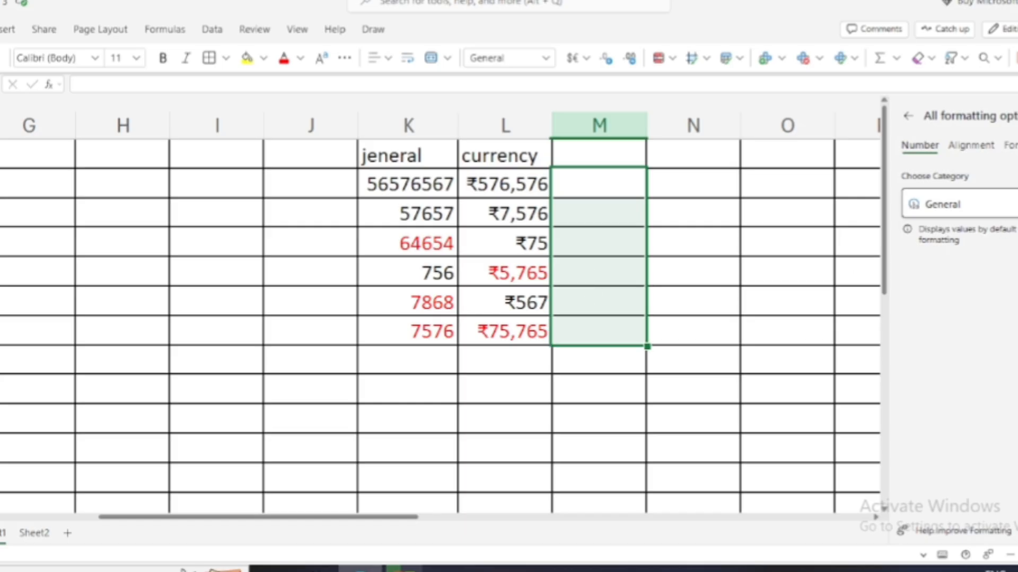
click(1008, 204)
click(1007, 309)
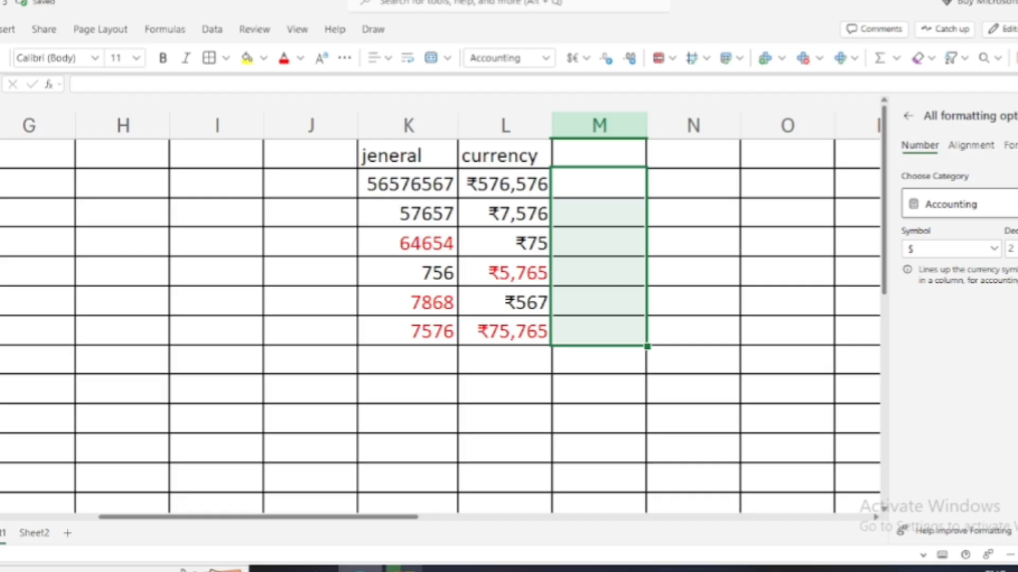
Set the Accounting currency symbol to ₹ Hindi.
click(991, 250)
scroll(1007, 352, down, 10)
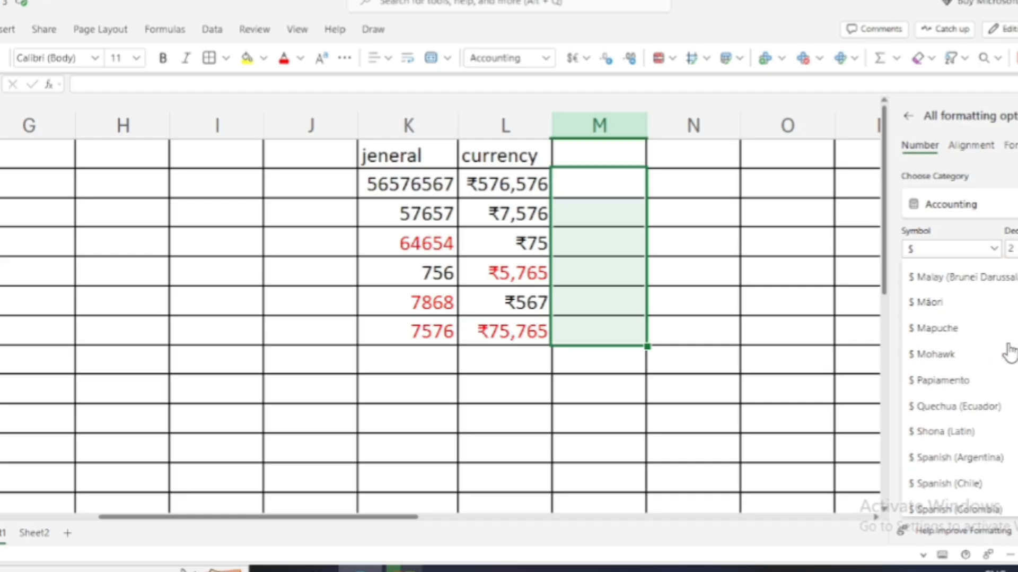
scroll(1008, 351, down, 15)
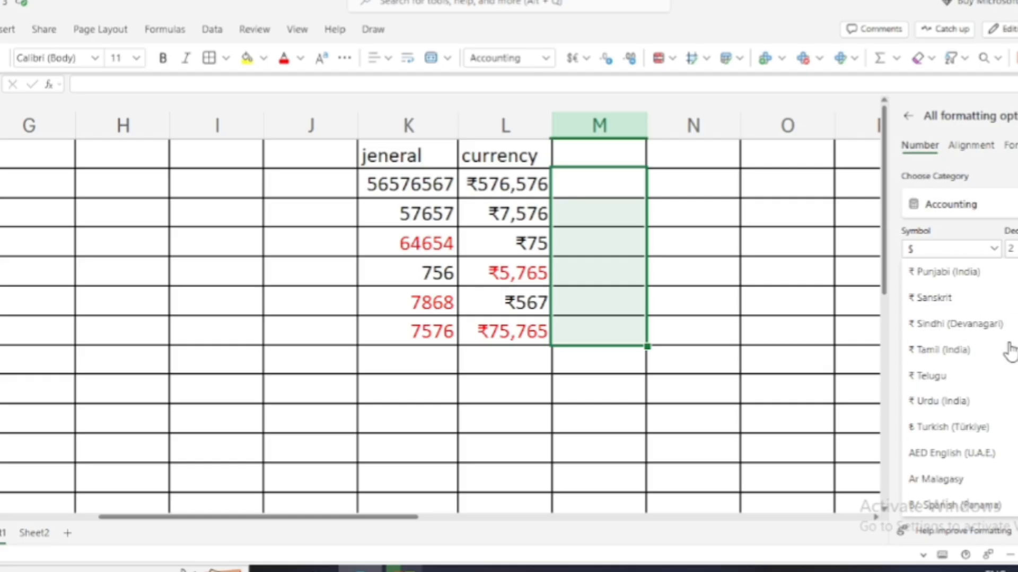
scroll(1007, 352, down, 10)
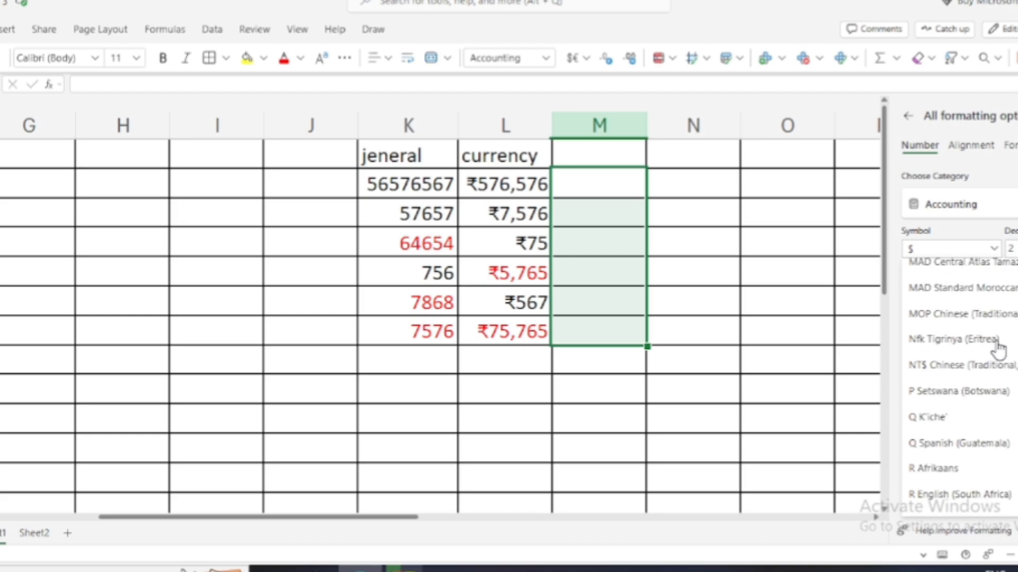
scroll(1000, 350, up, 3)
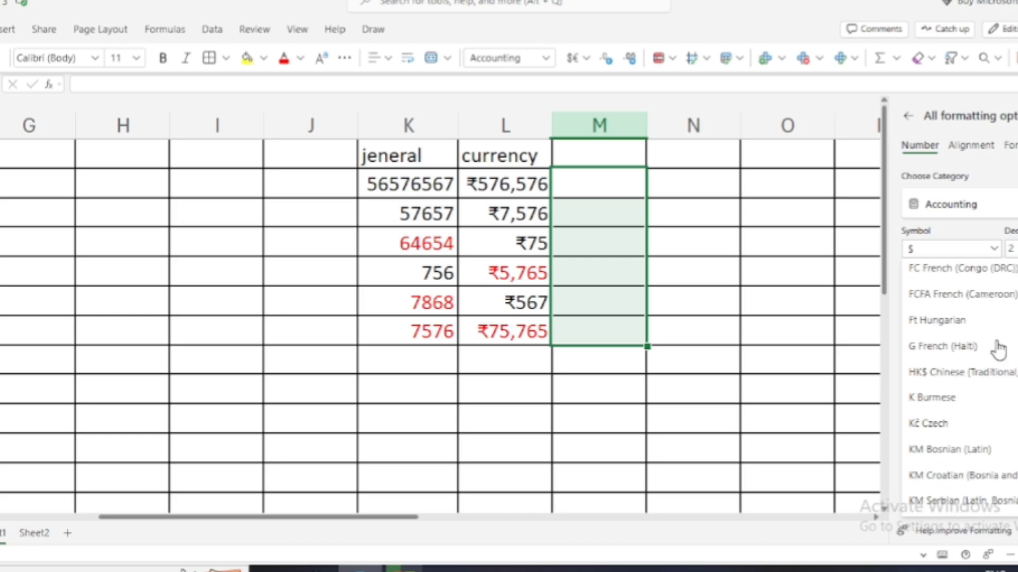
scroll(1000, 350, up, 12)
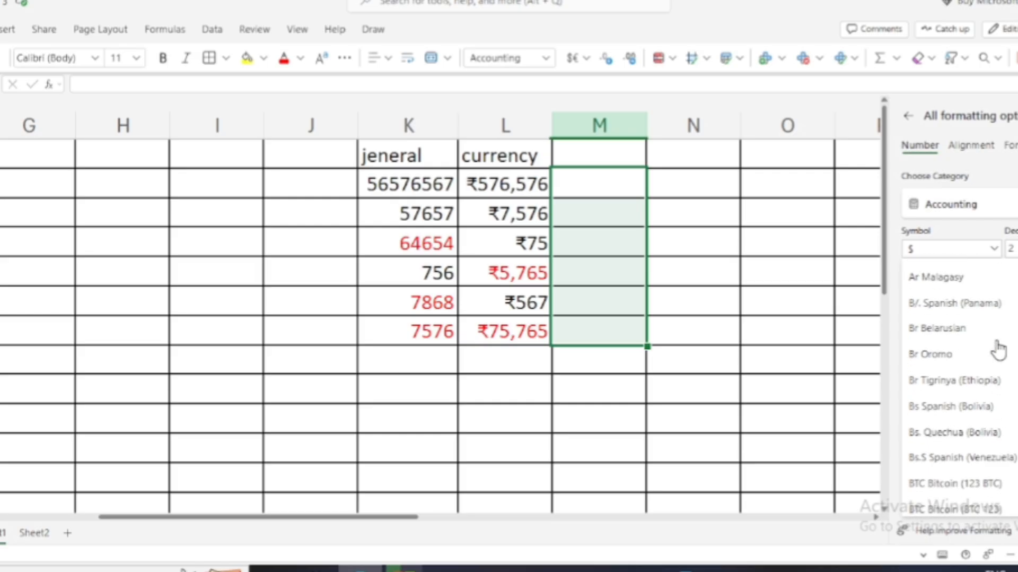
scroll(1000, 350, up, 5)
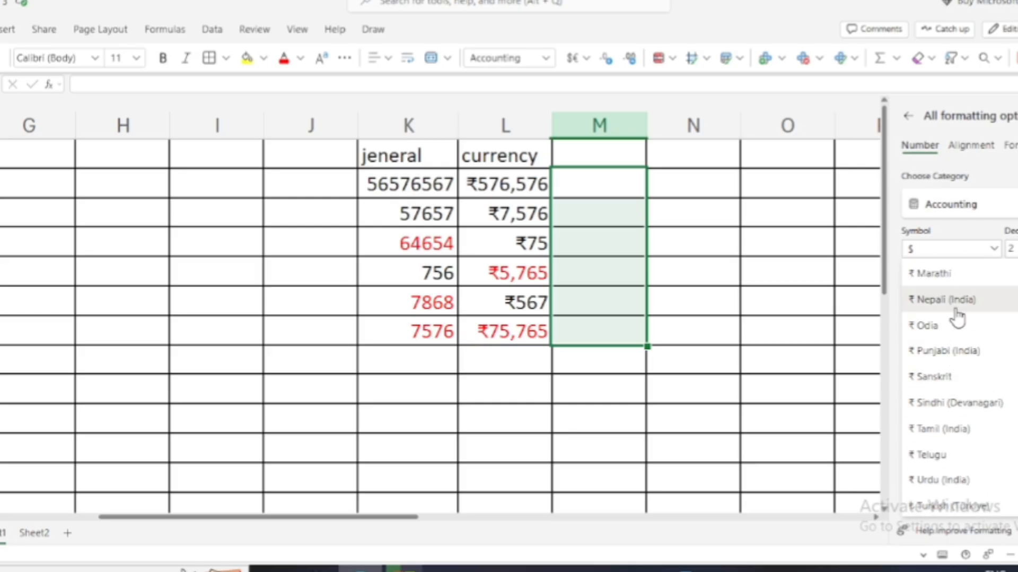
scroll(960, 318, up, 5)
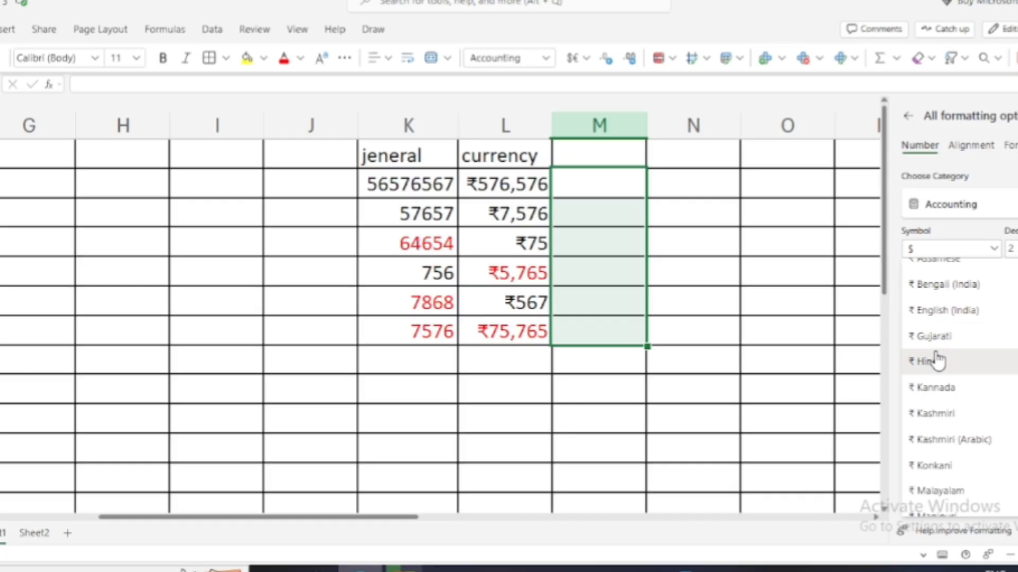
click(936, 363)
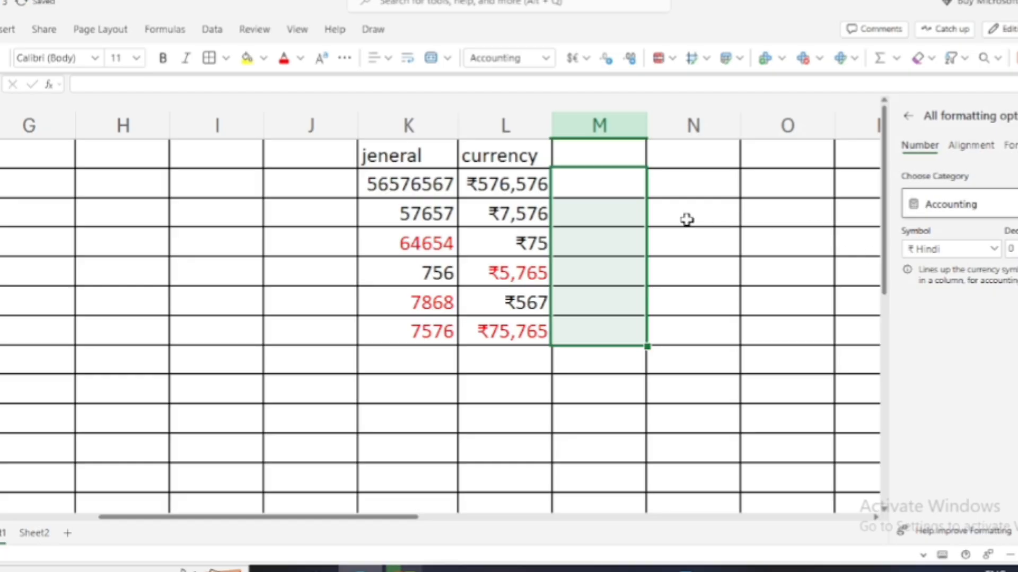
Enter 68768, 876, 8768, 76567, 5765, 87 and 67 down column M.
click(622, 185)
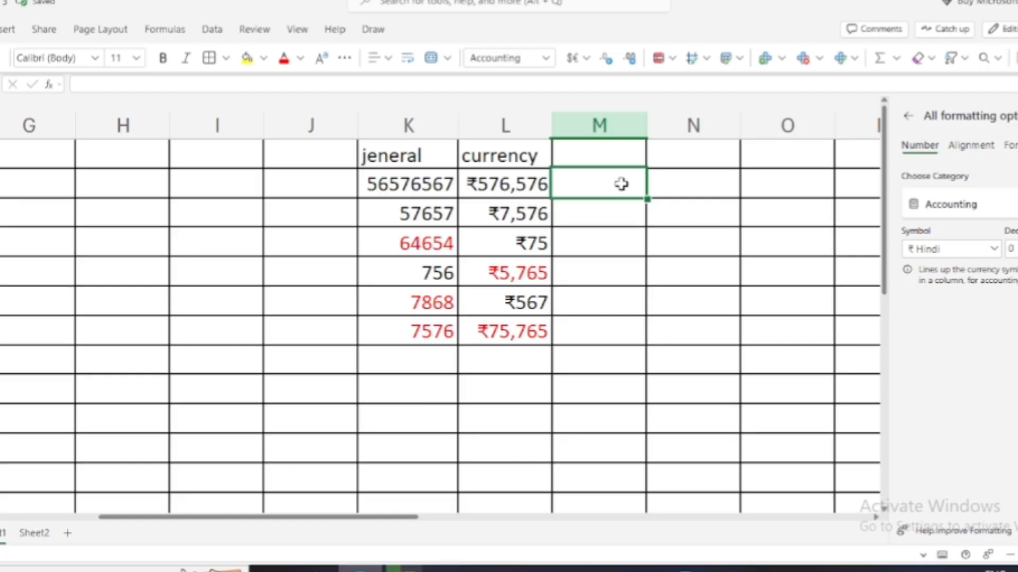
text(68768)
key(Return)
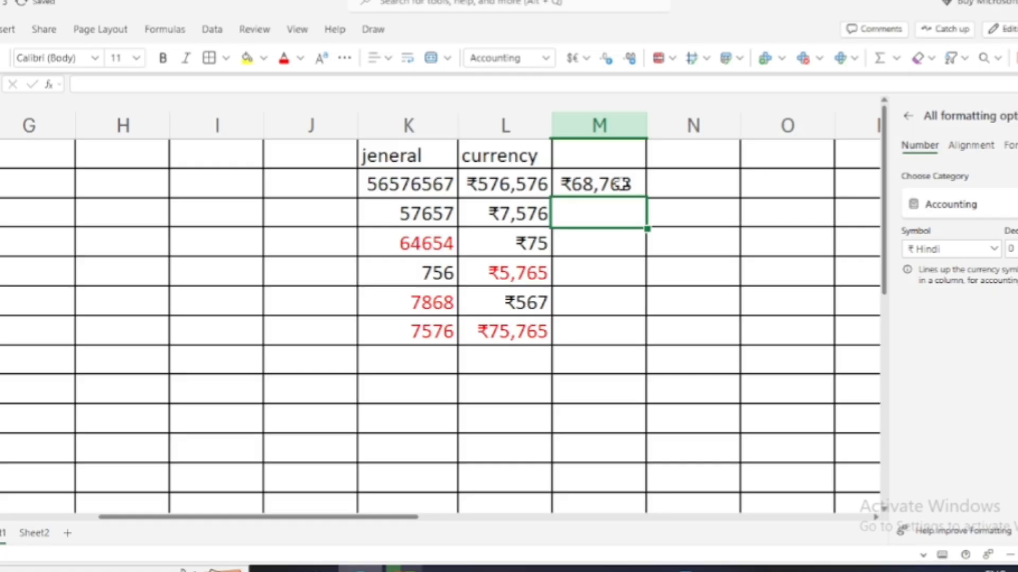
text(876)
key(Return)
text(8,76)
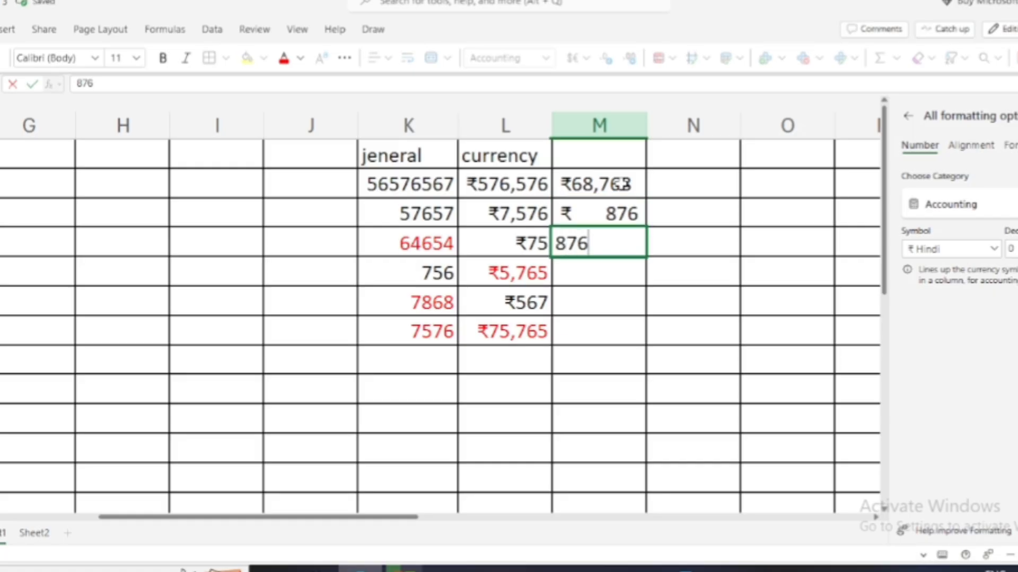
text(8)
key(Return)
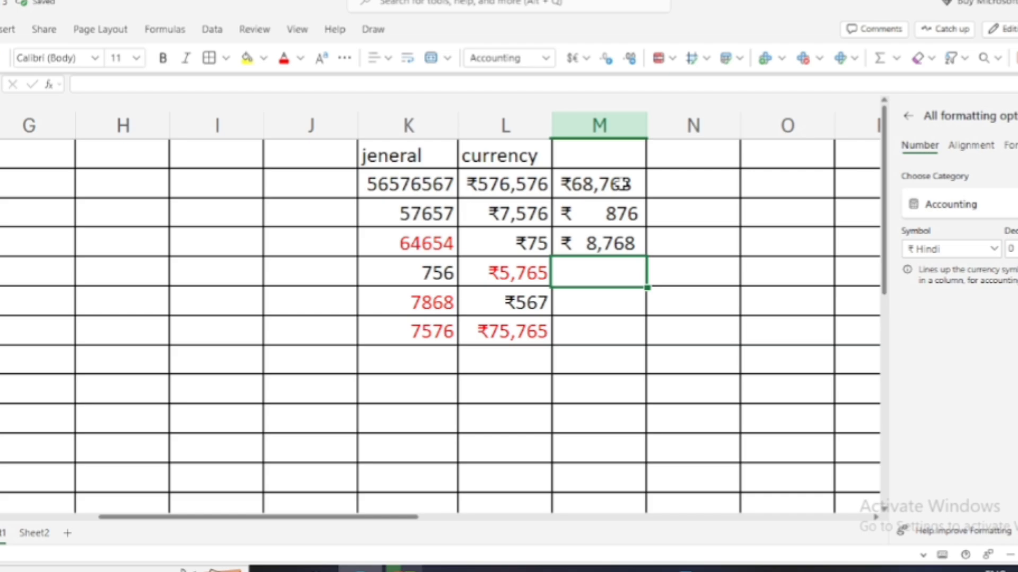
text(76567)
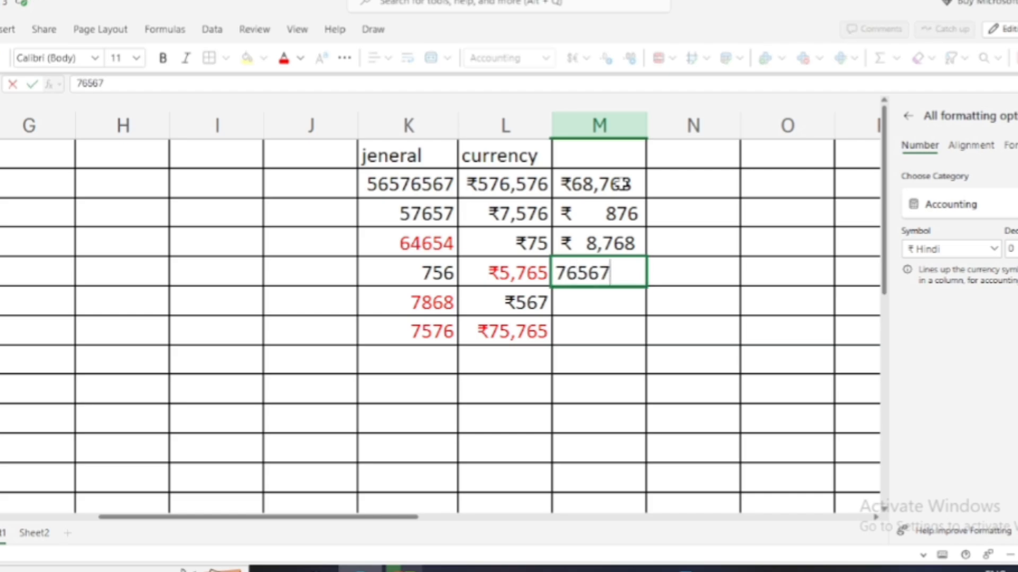
key(Return)
text(5,765)
key(Return)
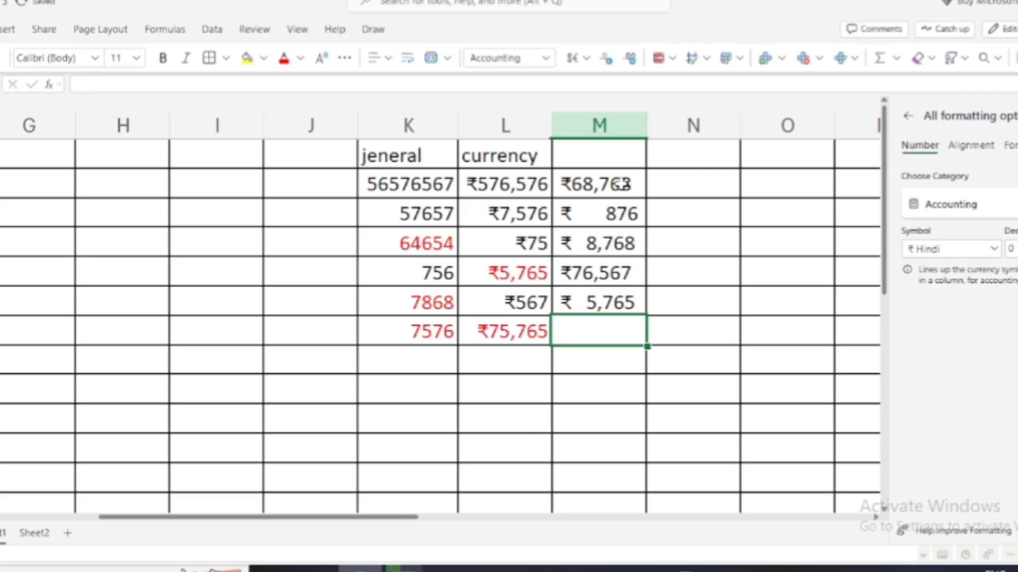
text(87)
key(Return)
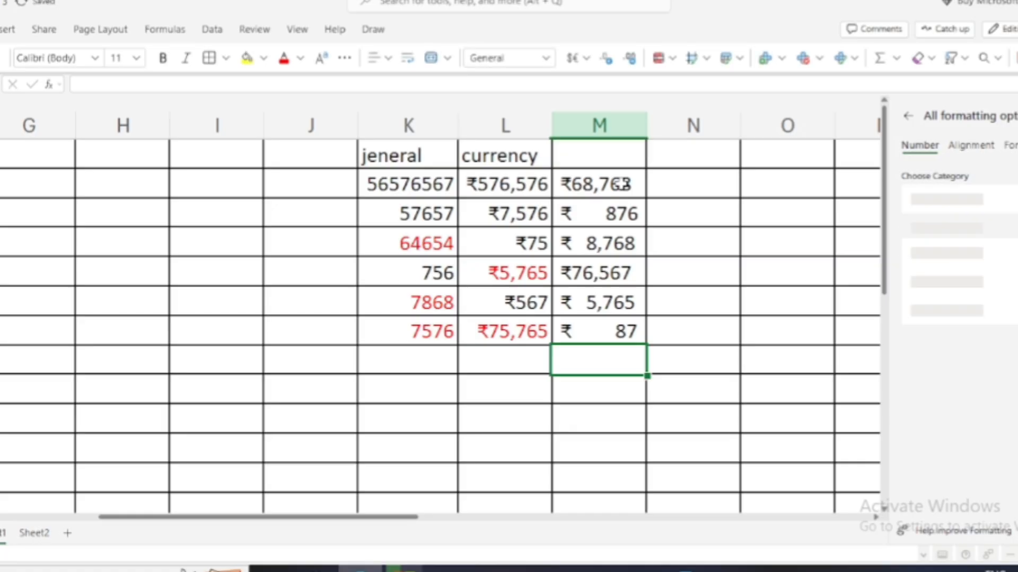
text(67)
key(Return)
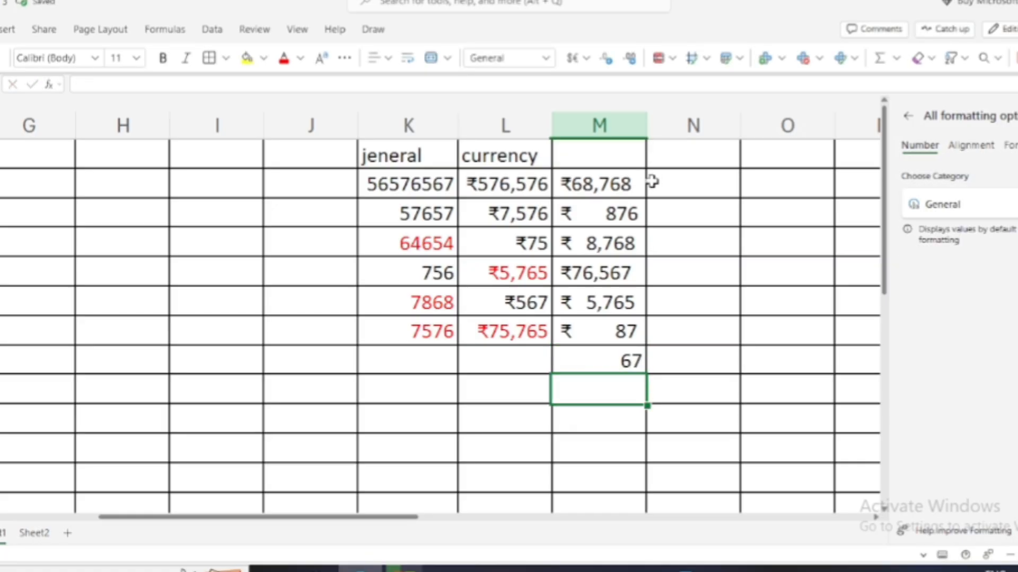
Widen column M so the rupee amounts fit, then check the 87 and 67 cells.
drag(646, 124, 699, 159)
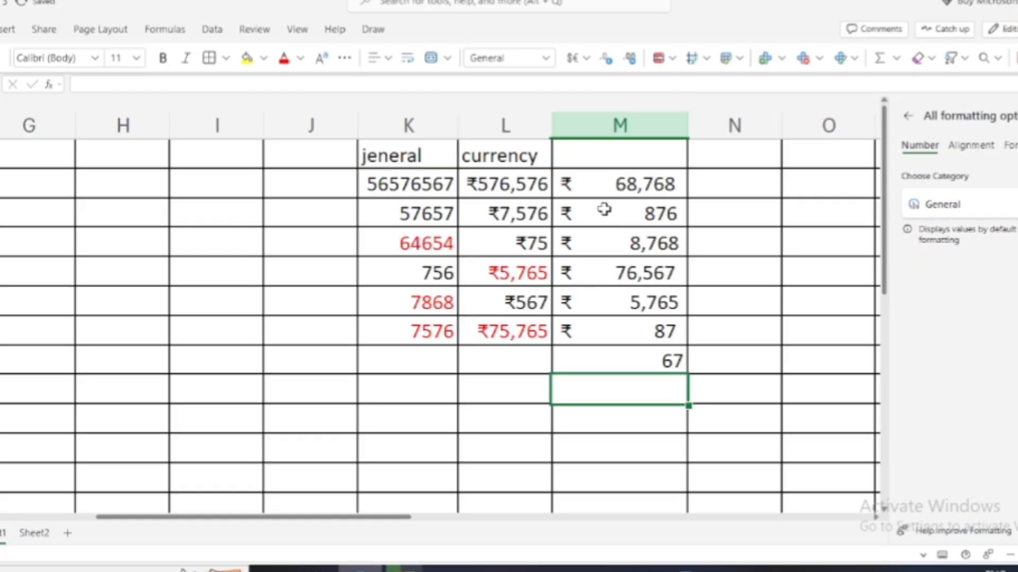
click(583, 332)
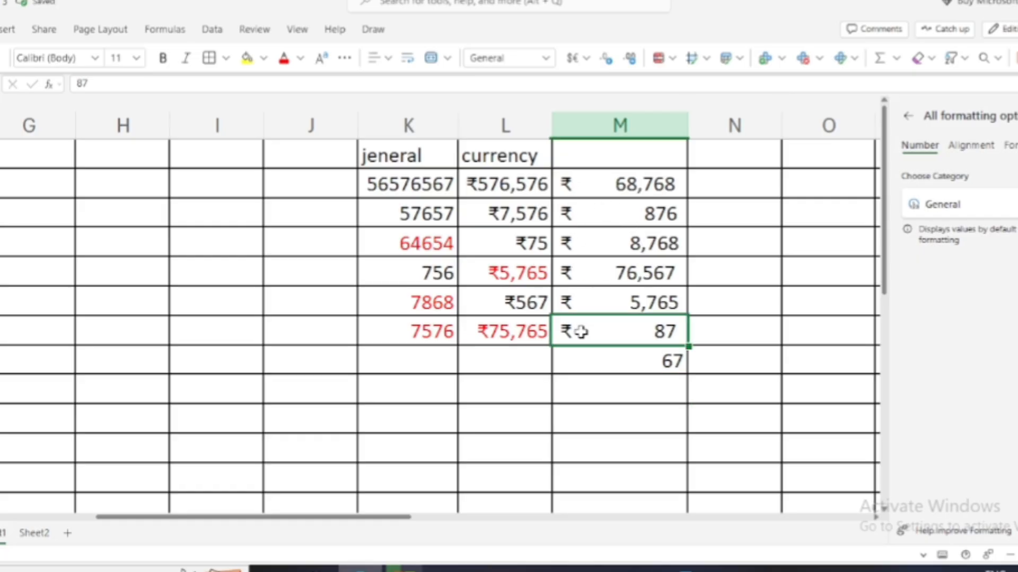
click(660, 361)
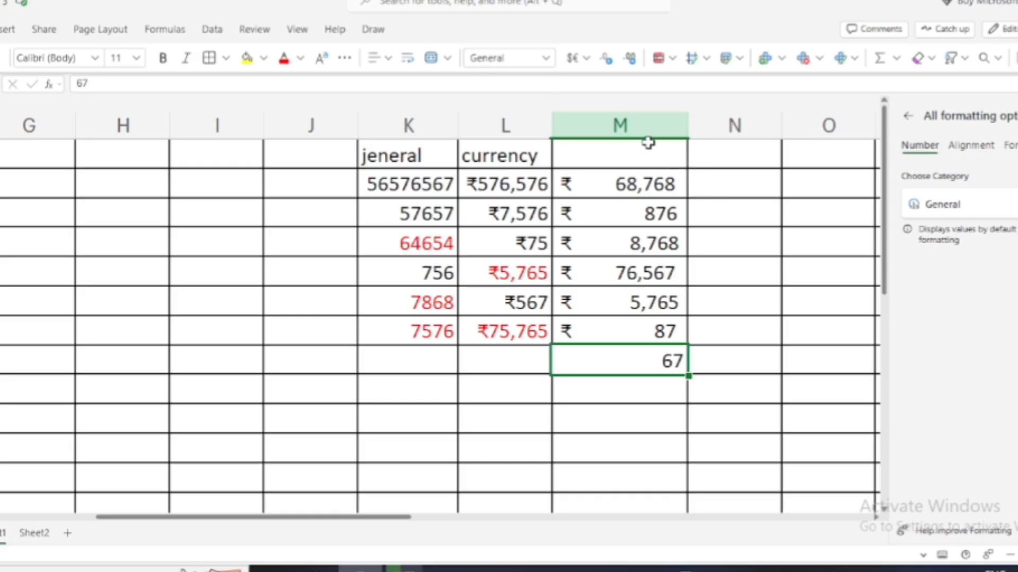
Enter 'a/c' as column M's heading above the rupee amounts.
click(642, 157)
text(a/c)
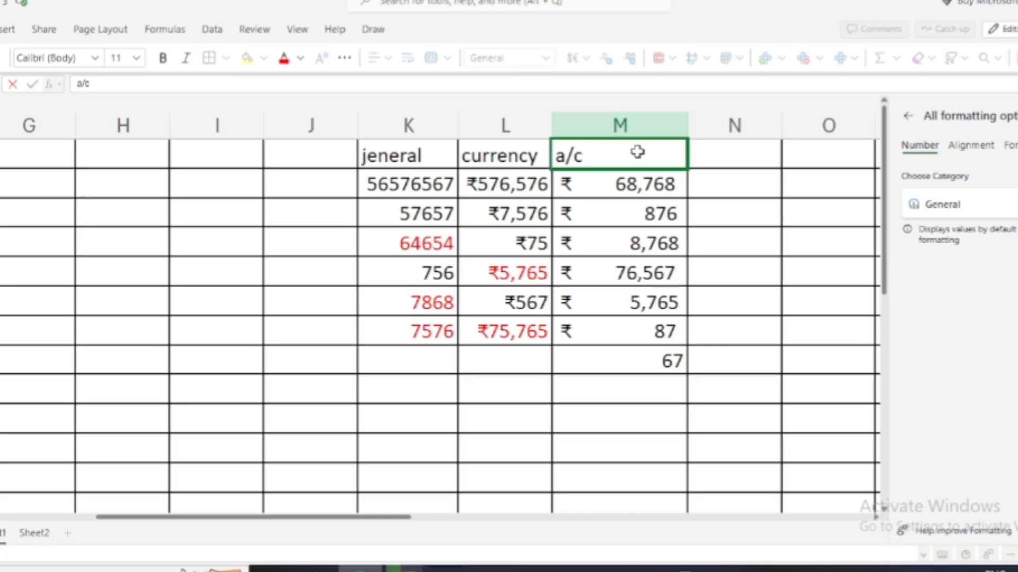
key(Return)
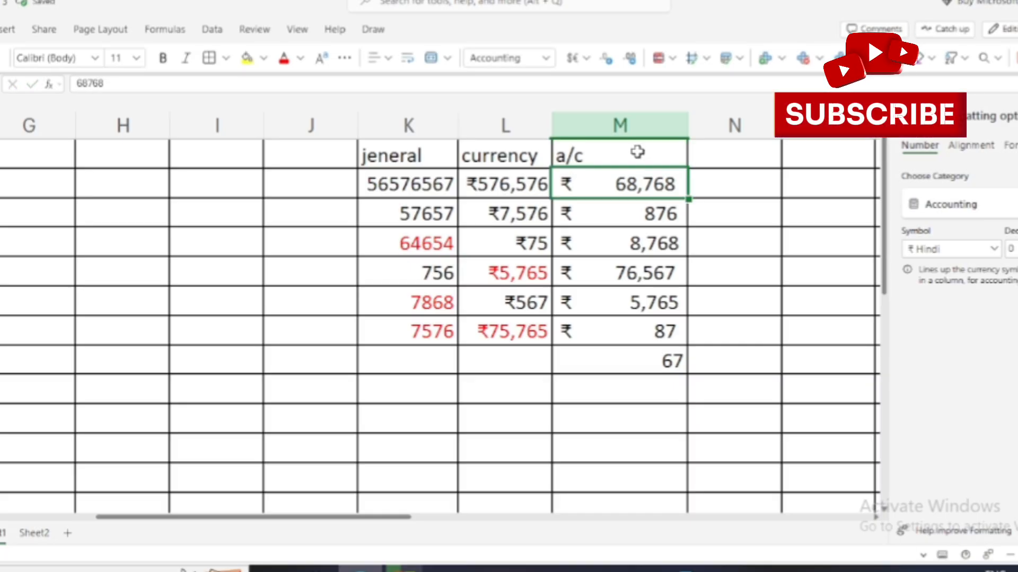
click(756, 172)
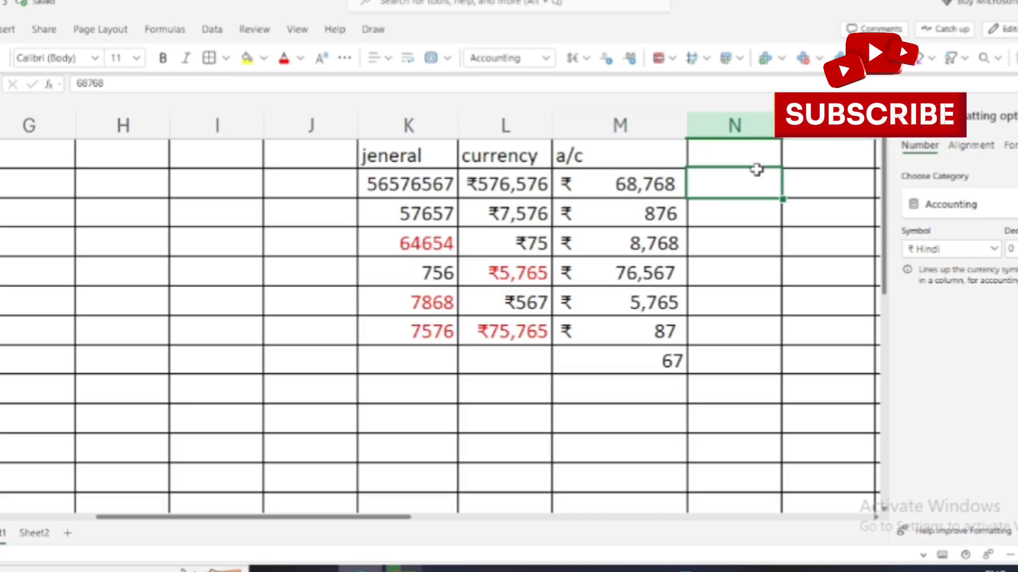
Format the empty cells N2:N8 with the Date category's Mar-12 month-year type.
click(546, 58)
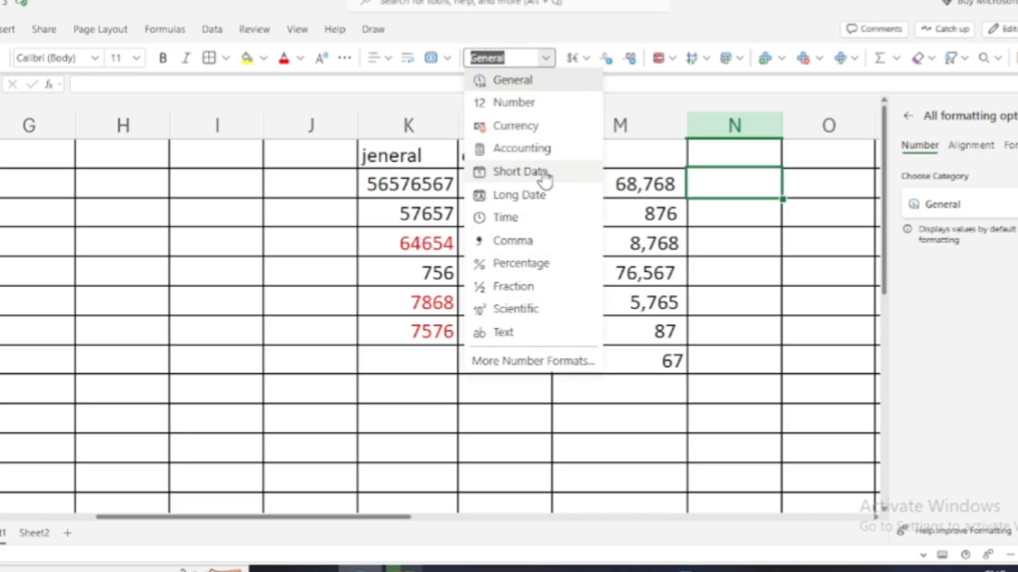
click(771, 175)
click(723, 150)
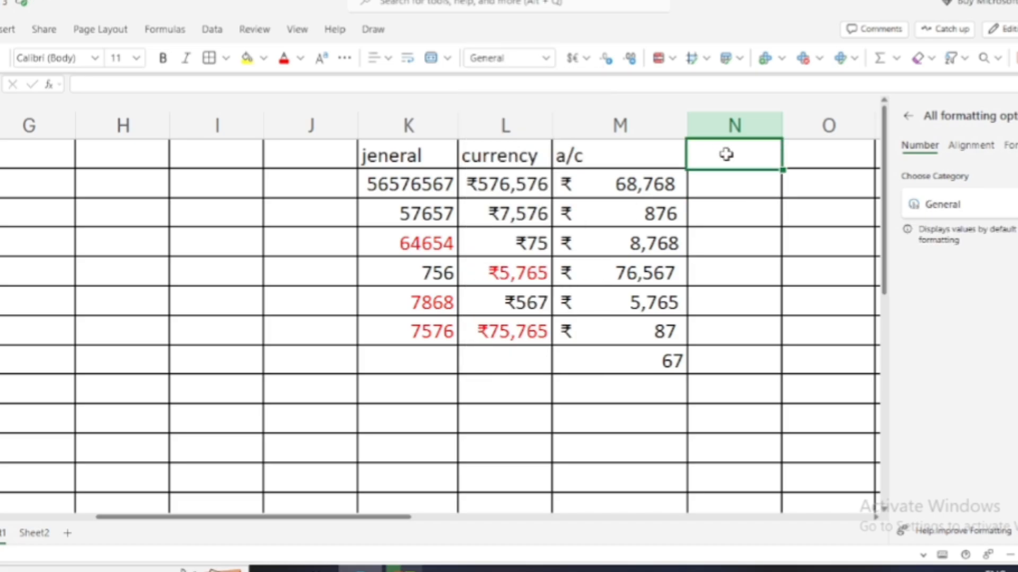
drag(730, 187, 723, 363)
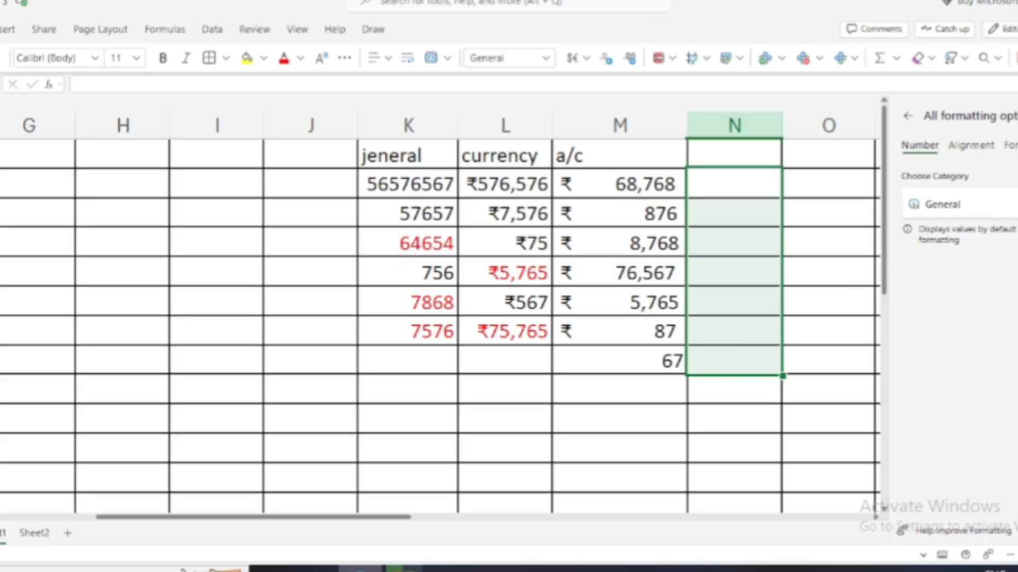
click(943, 204)
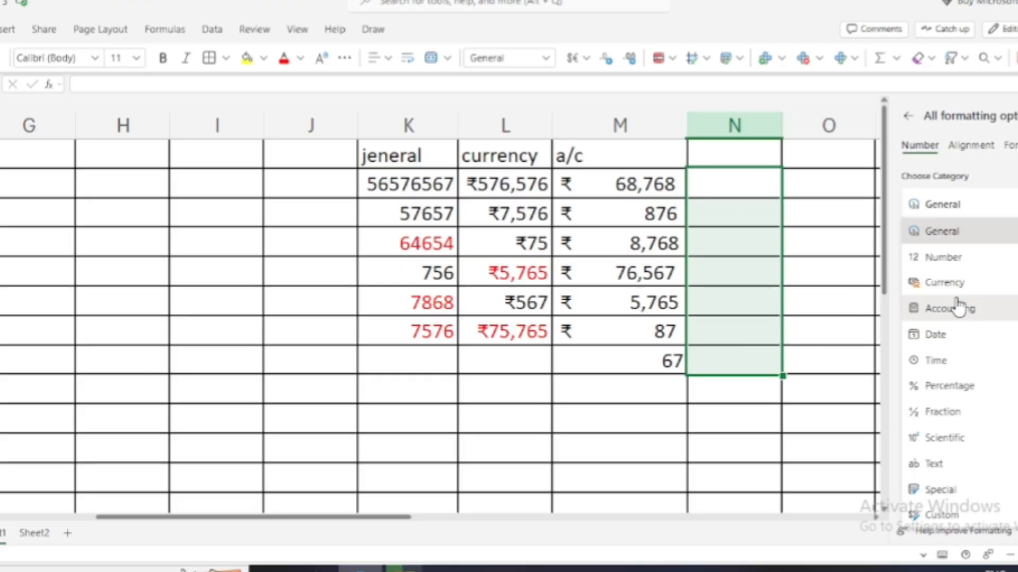
click(921, 339)
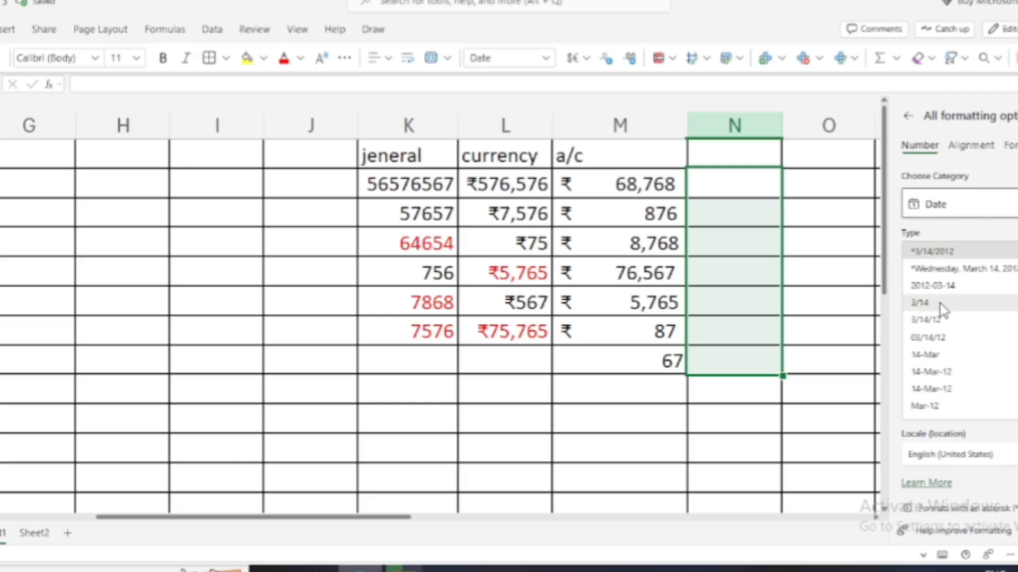
scroll(935, 361, down, 3)
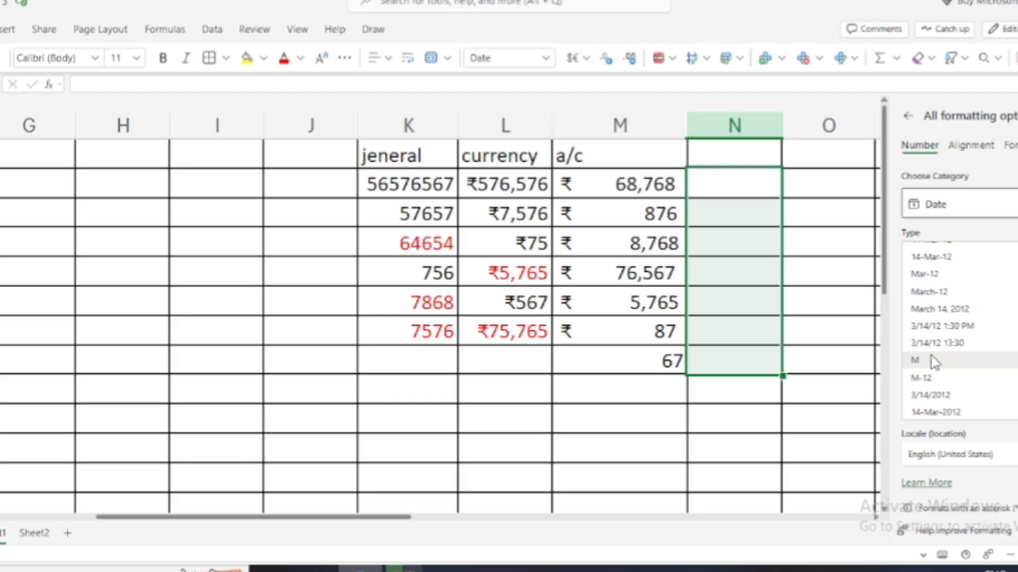
click(947, 278)
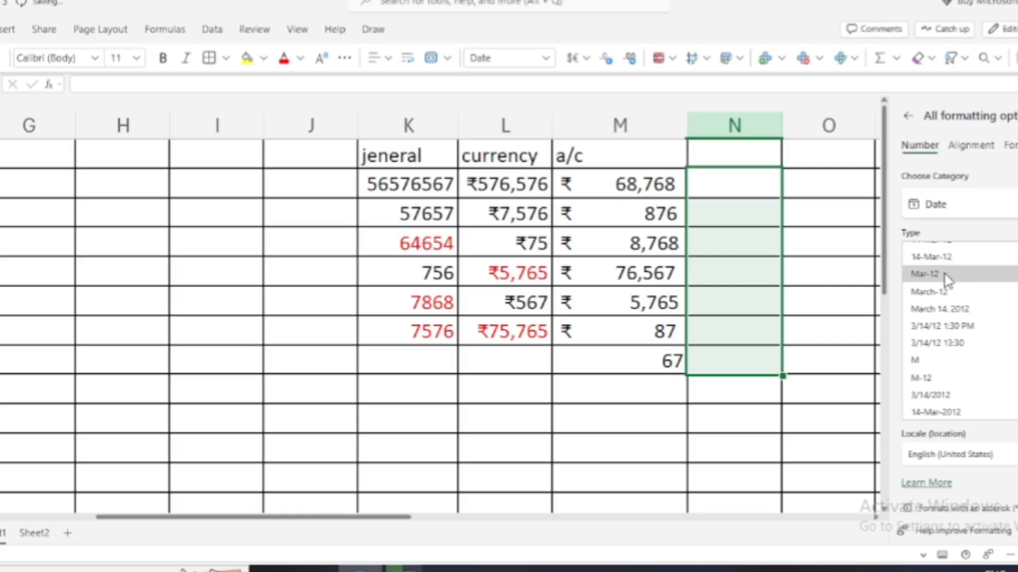
click(758, 186)
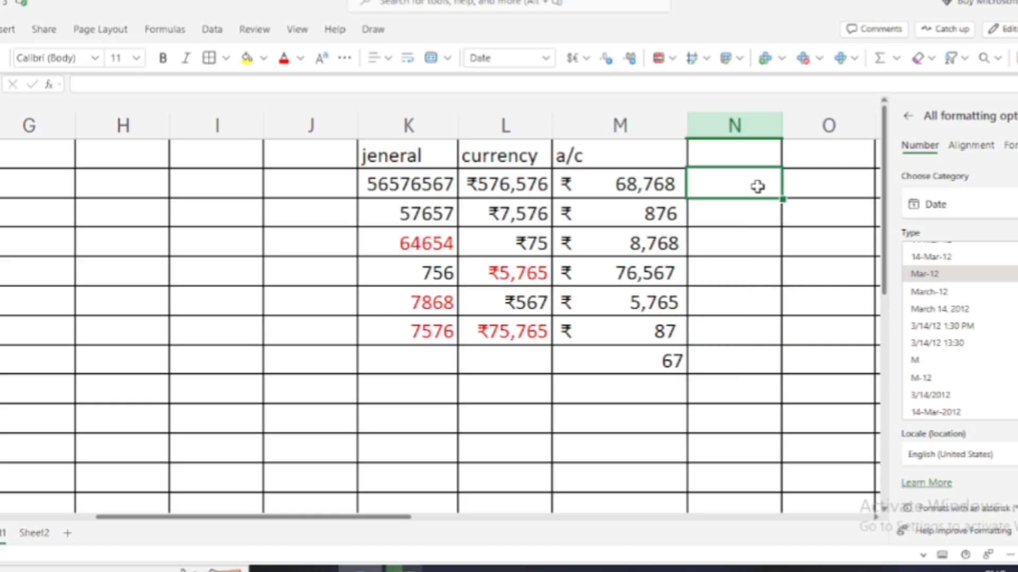
Enter 7767, 7898 and 78 in N2–N4, displayed as Apr-21, Aug-21 and Mar-00.
text(7767)
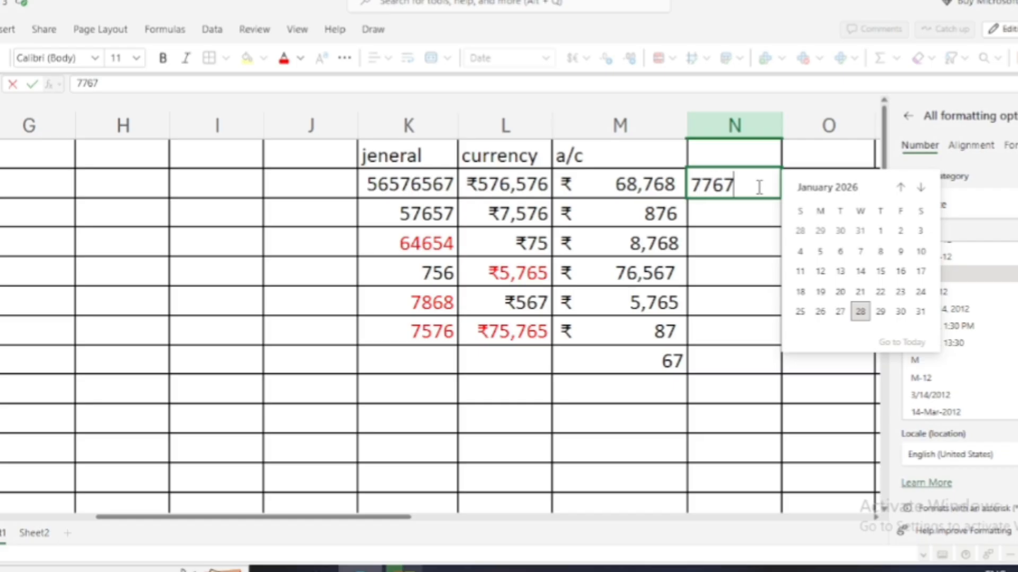
key(Return)
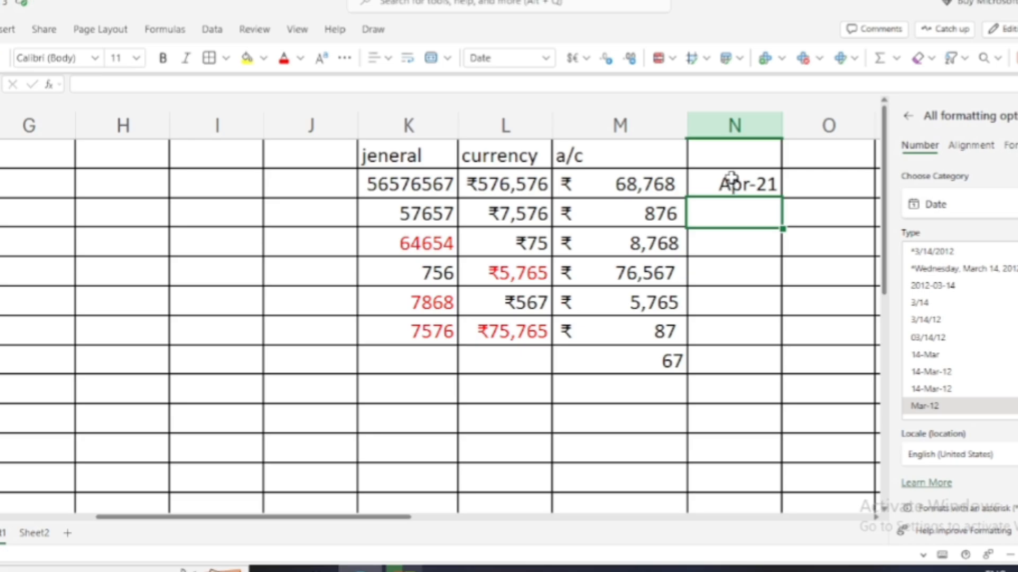
text(78)
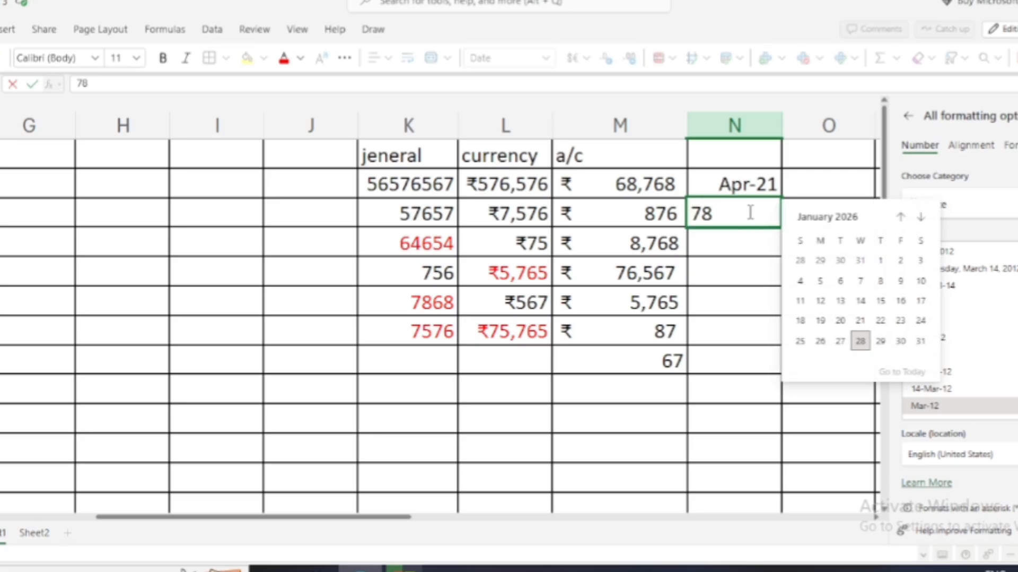
text(98)
key(Return)
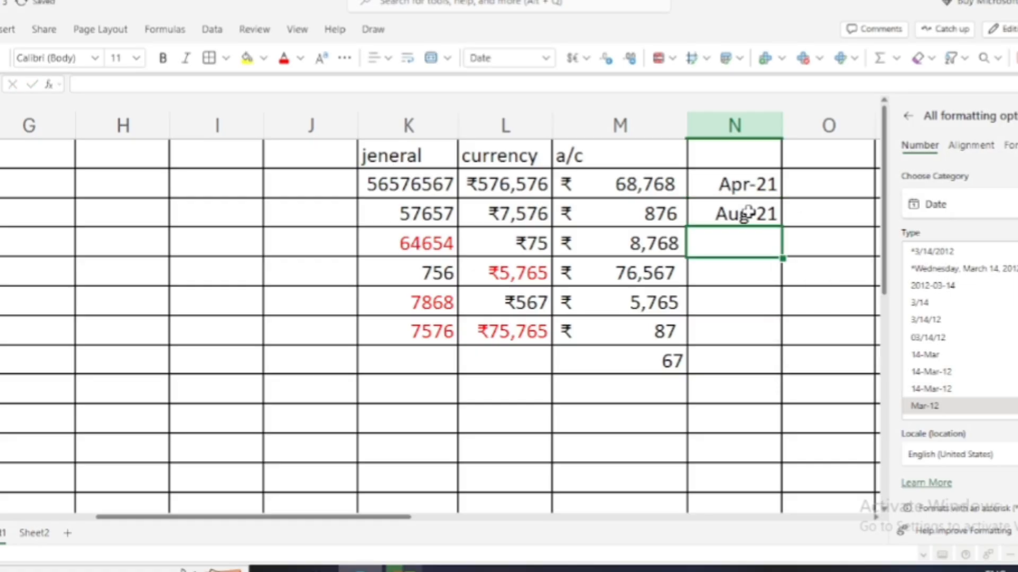
text(78)
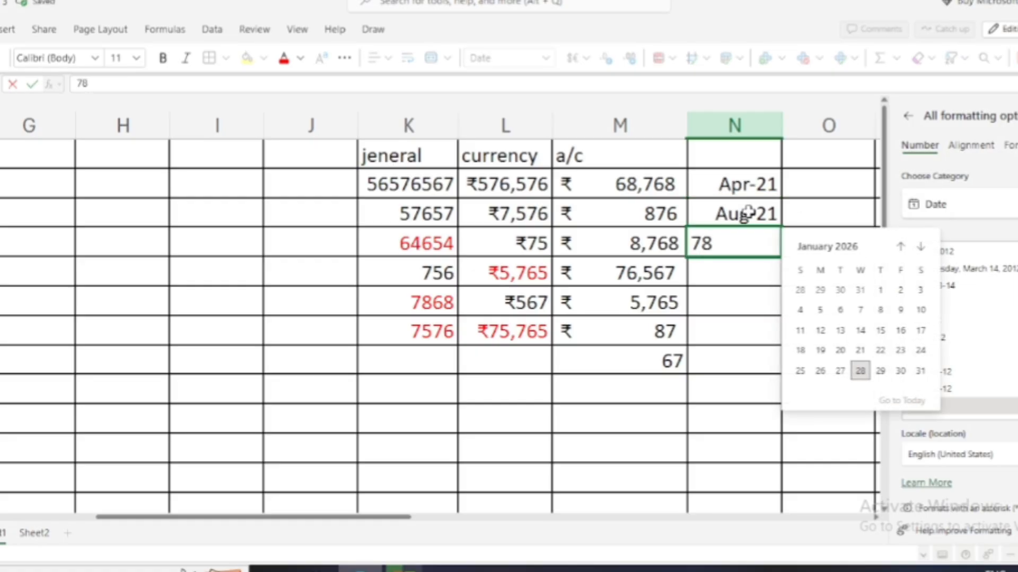
key(Return)
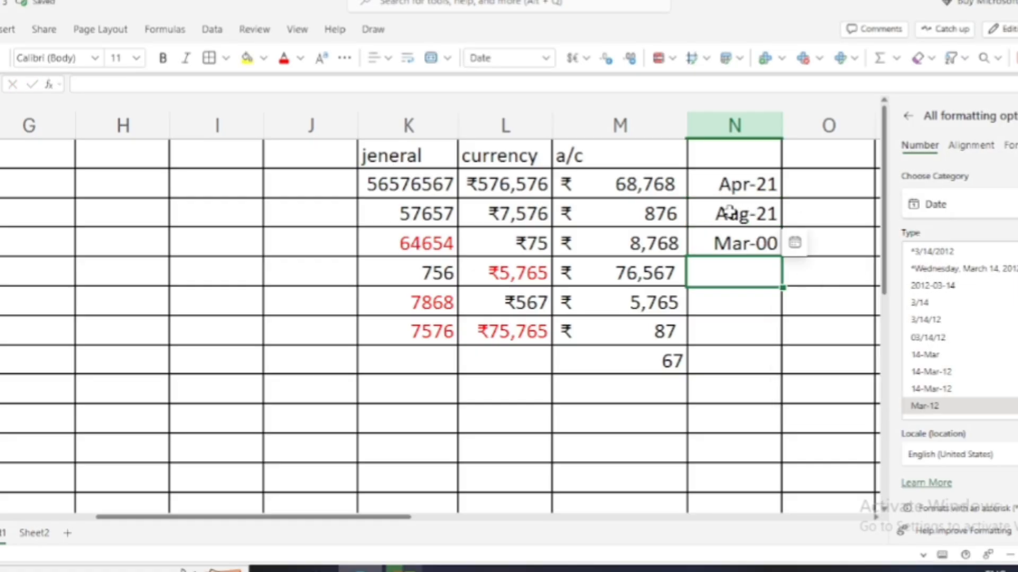
click(805, 191)
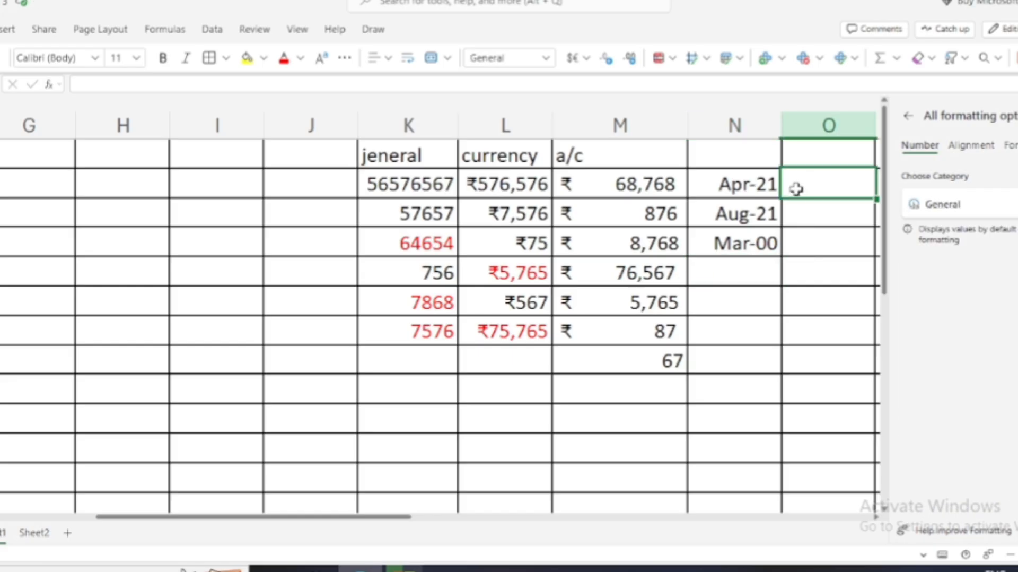
Apply the Date number category to cells O2:O7.
drag(809, 175, 821, 319)
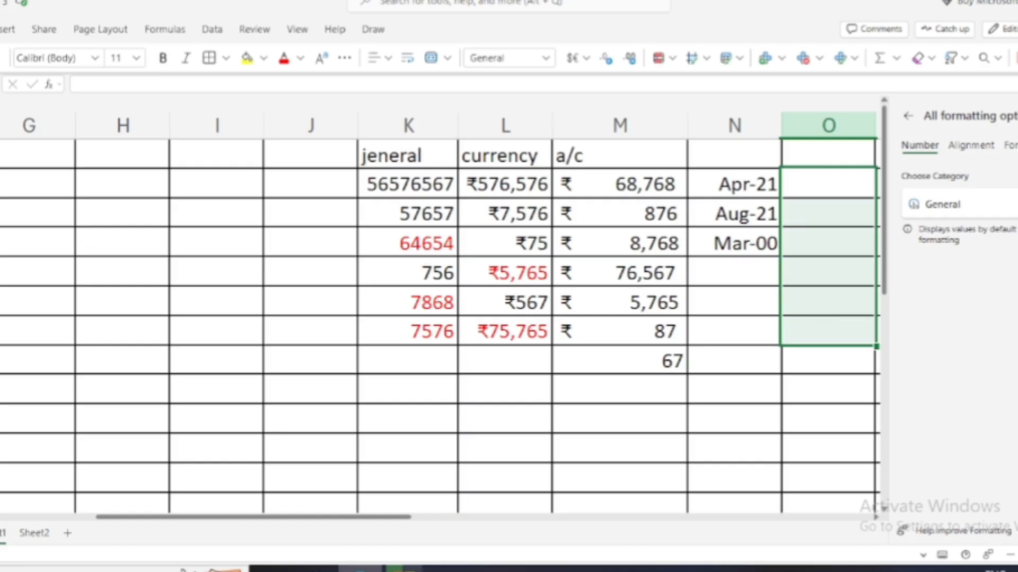
click(1000, 204)
click(966, 345)
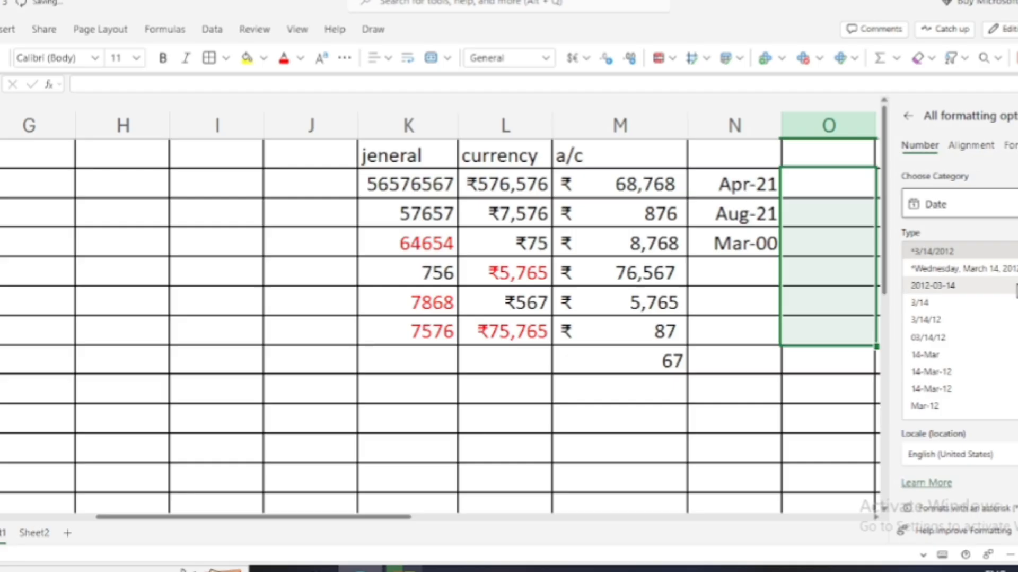
Apply the Wednesday, March 14, 2012 date type and enter 57656 and 12-2-2026 in O2 and O3.
click(1011, 269)
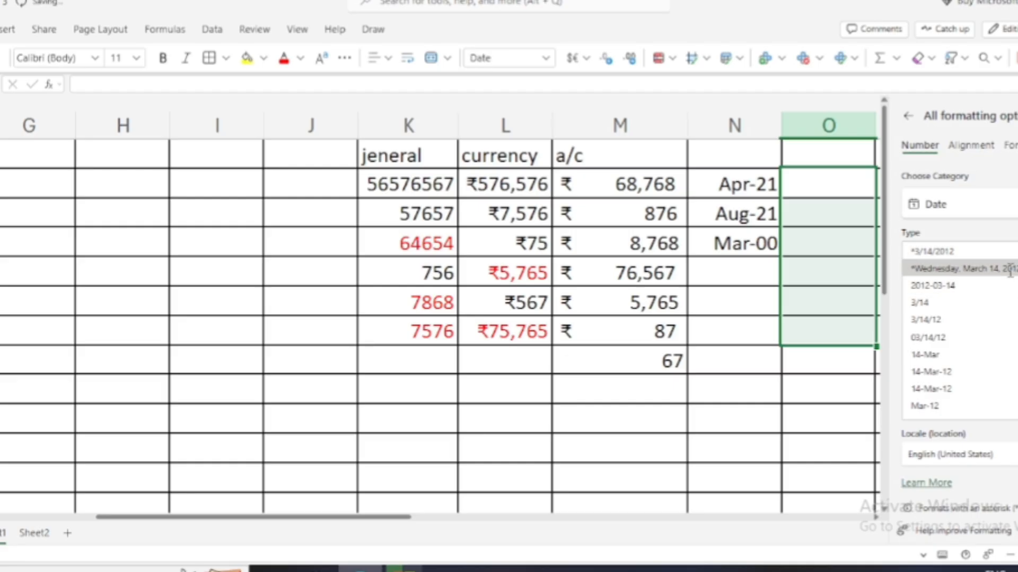
click(829, 191)
text(57656)
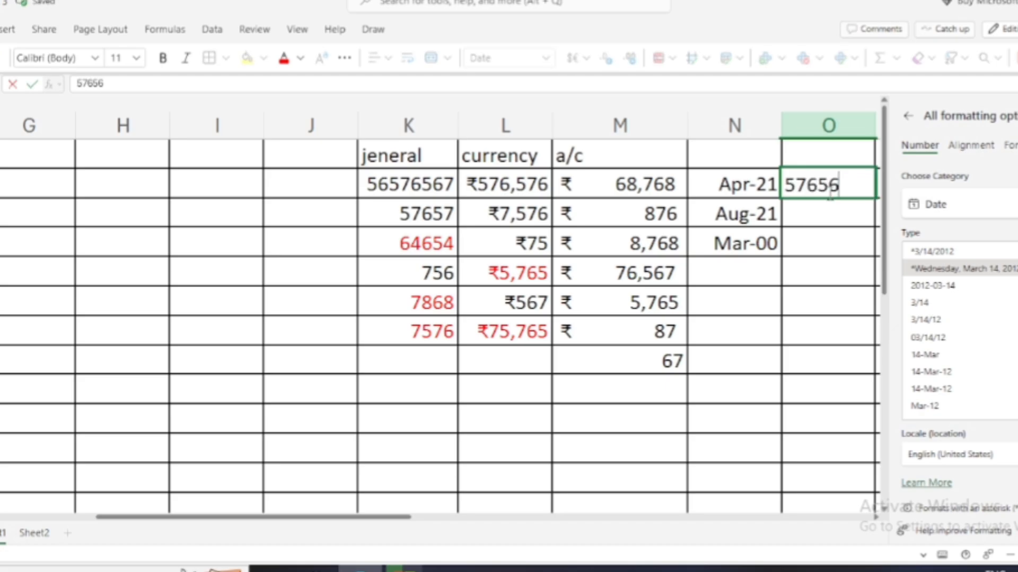
key(Return)
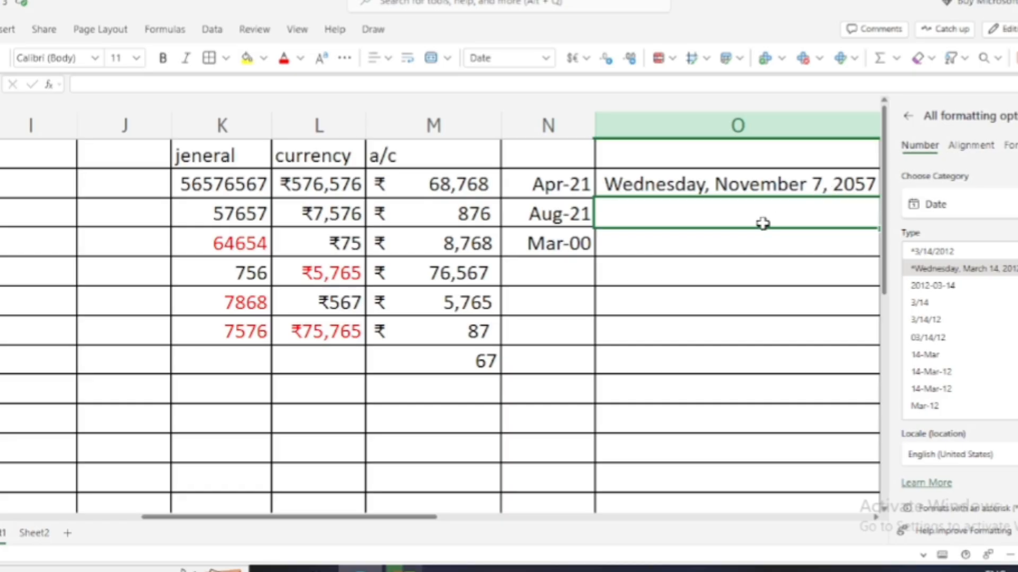
text(1)
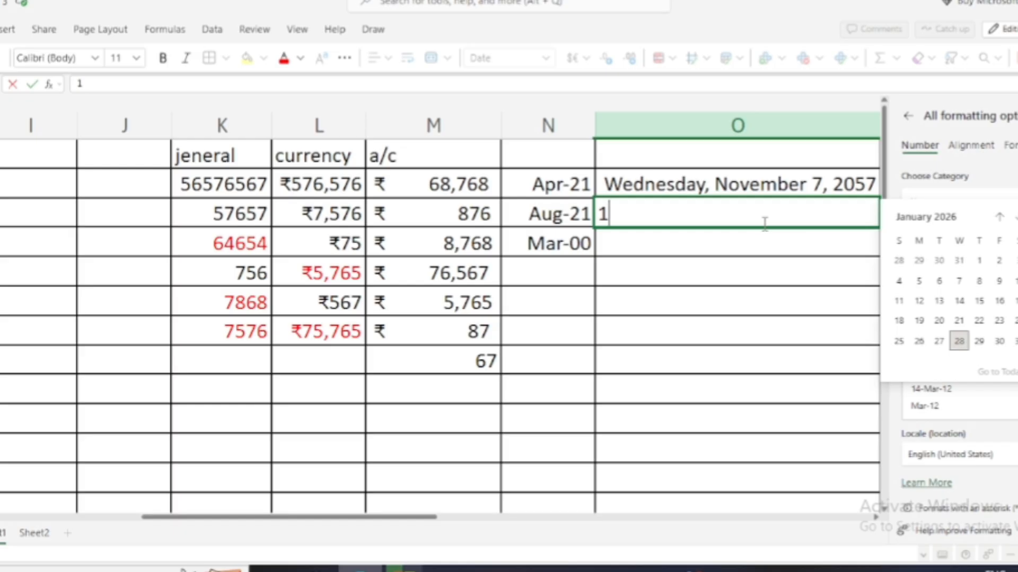
text(2-2)
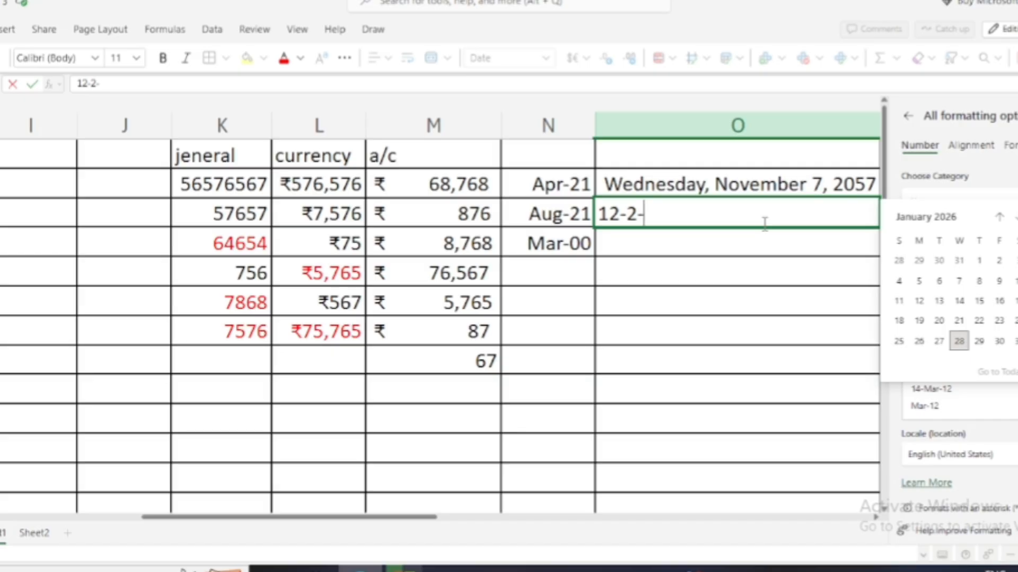
text(-202)
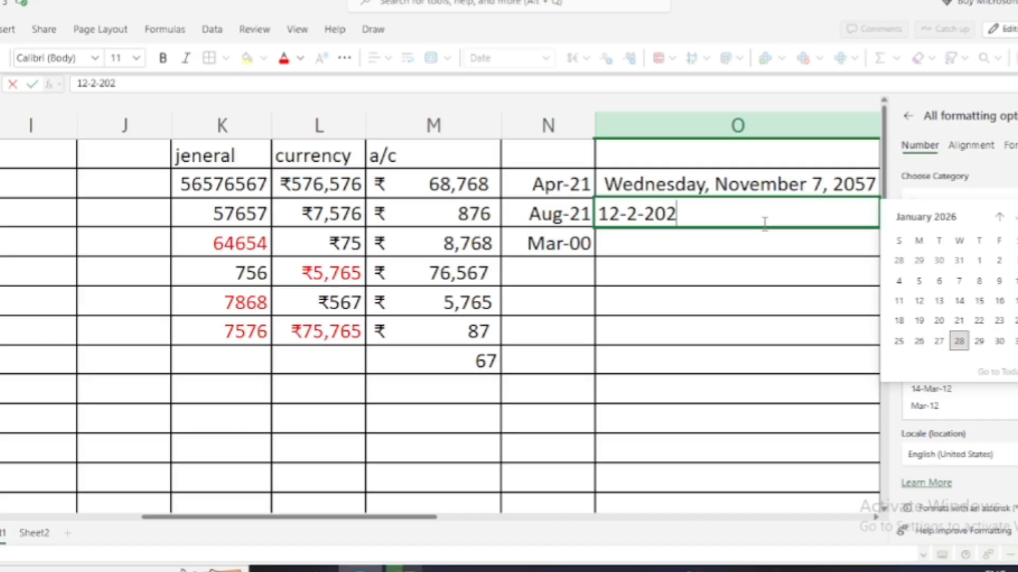
text(6)
key(Return)
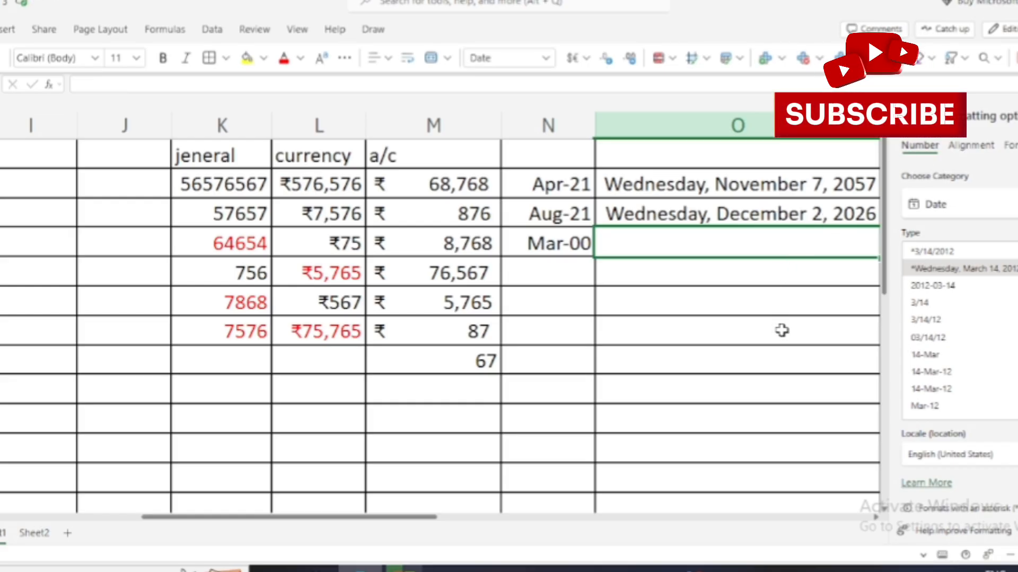
key(Right)
key(Right)
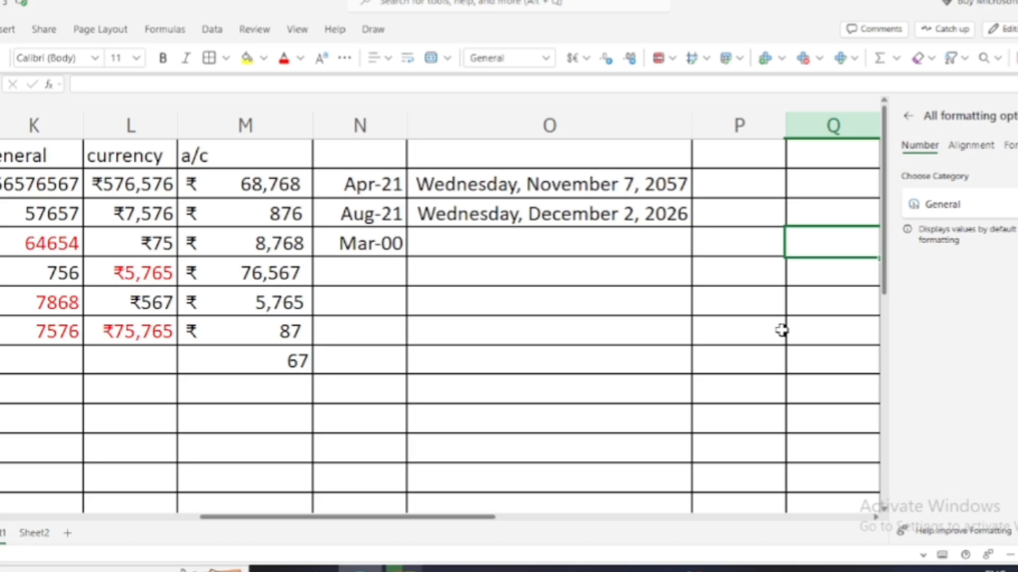
Enter 1-2-2026 in O4, which displays as Friday, January 2, 2026.
click(522, 237)
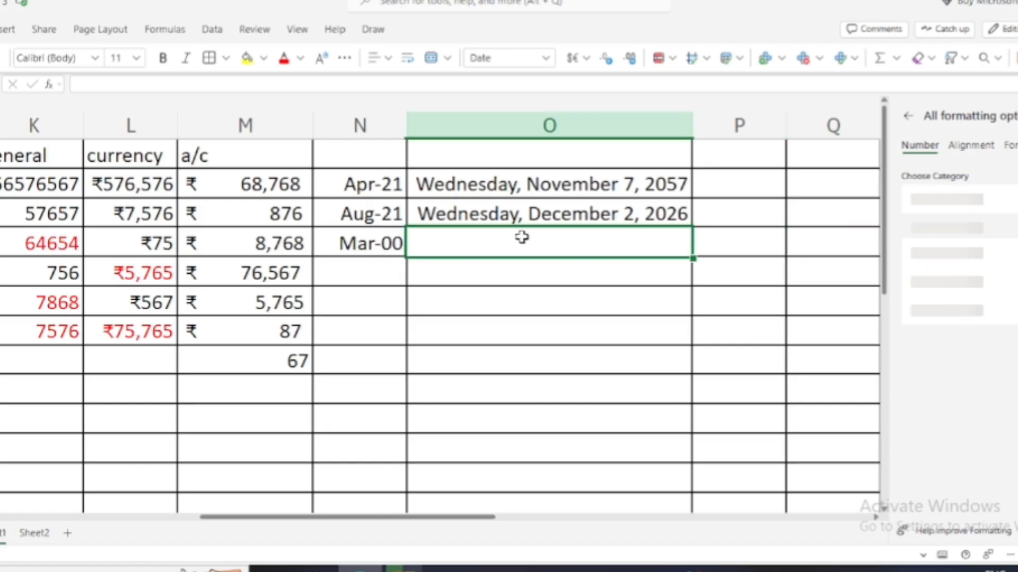
text(1)
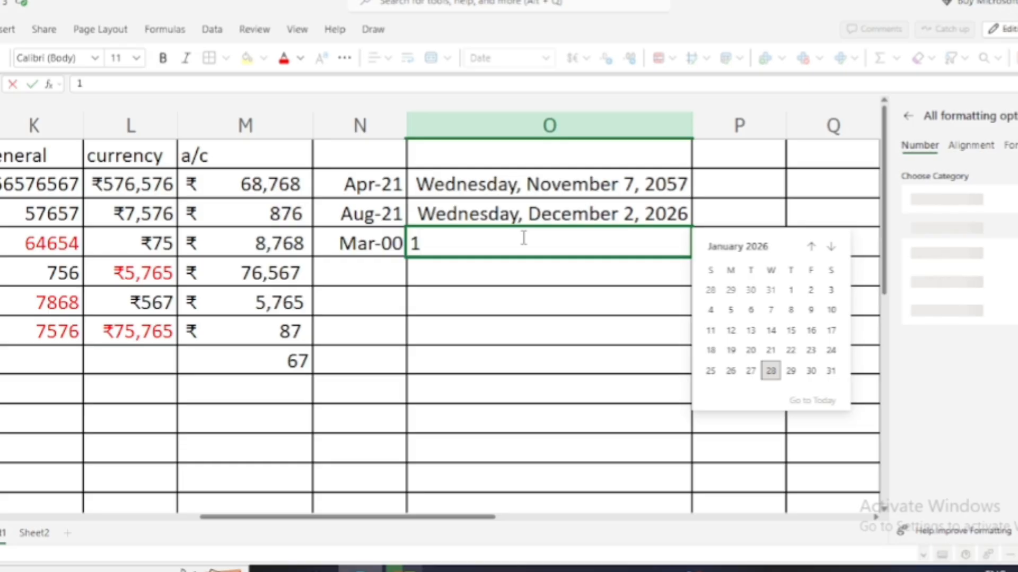
text(-)
key(BackSpace)
key(BackSpace)
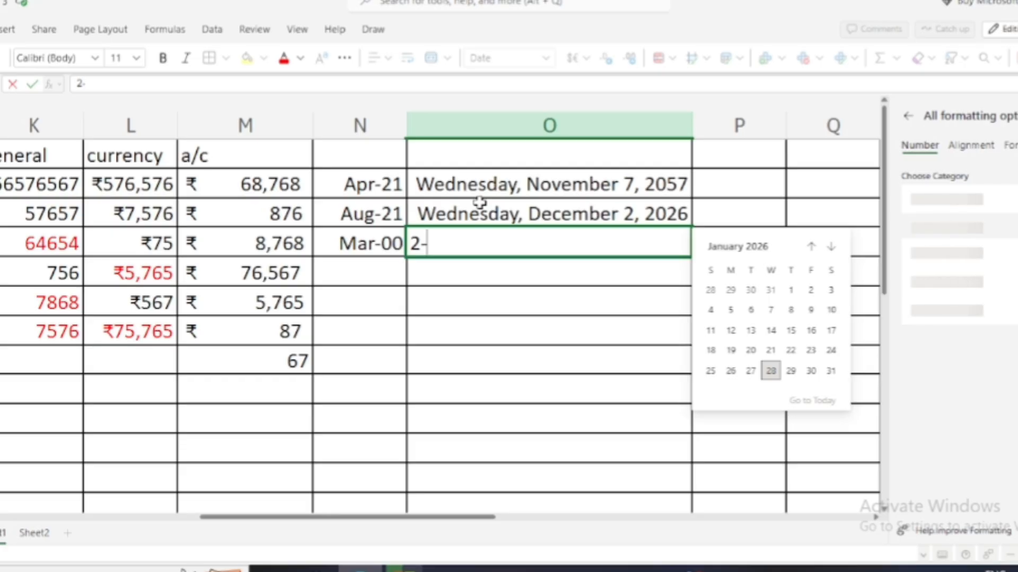
key(Escape)
text(1)
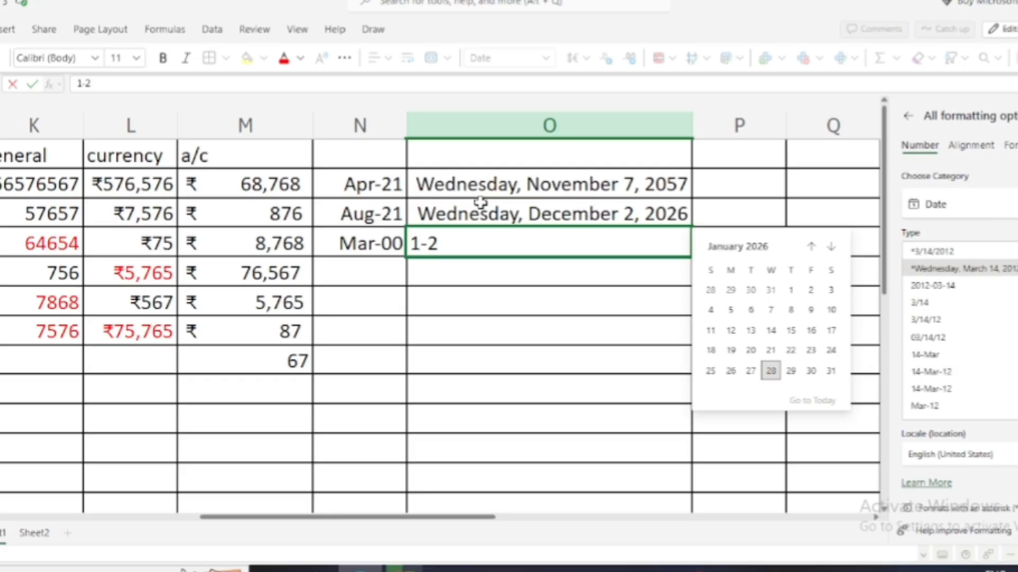
text(-2-2026)
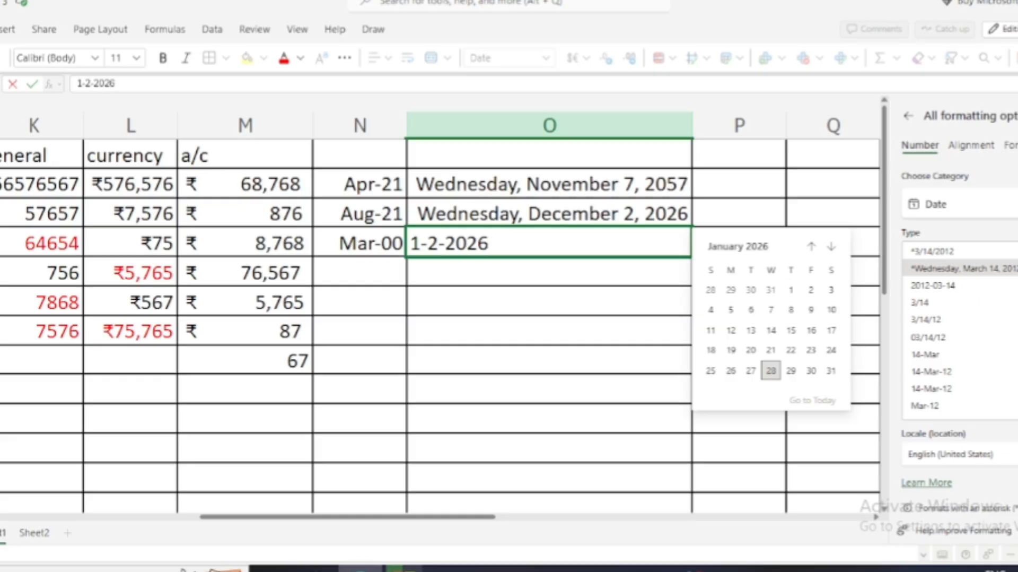
key(Return)
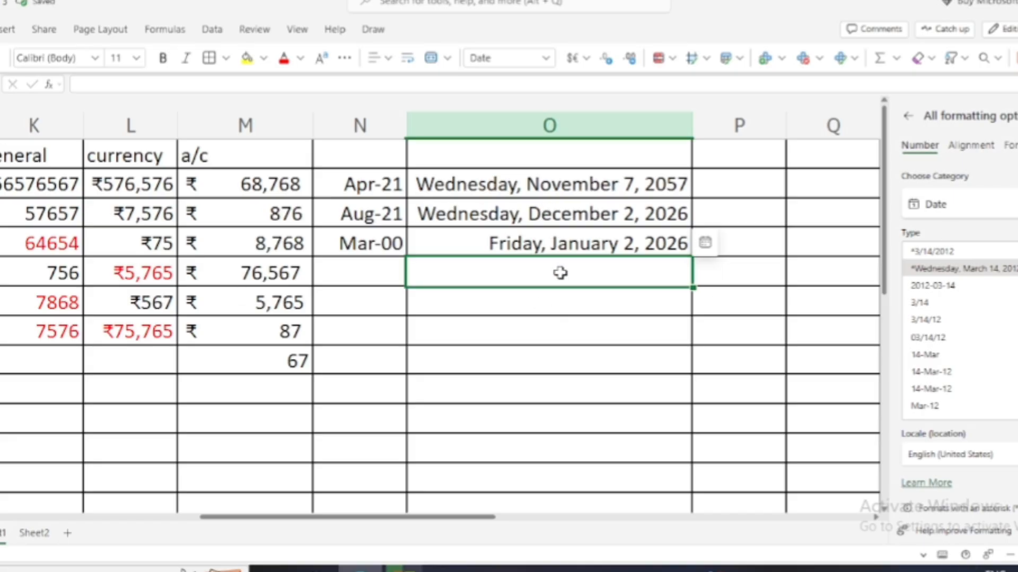
Edit O4's date to 2/1/2026 so it reads Sunday, February 1, 2026.
double_click(574, 238)
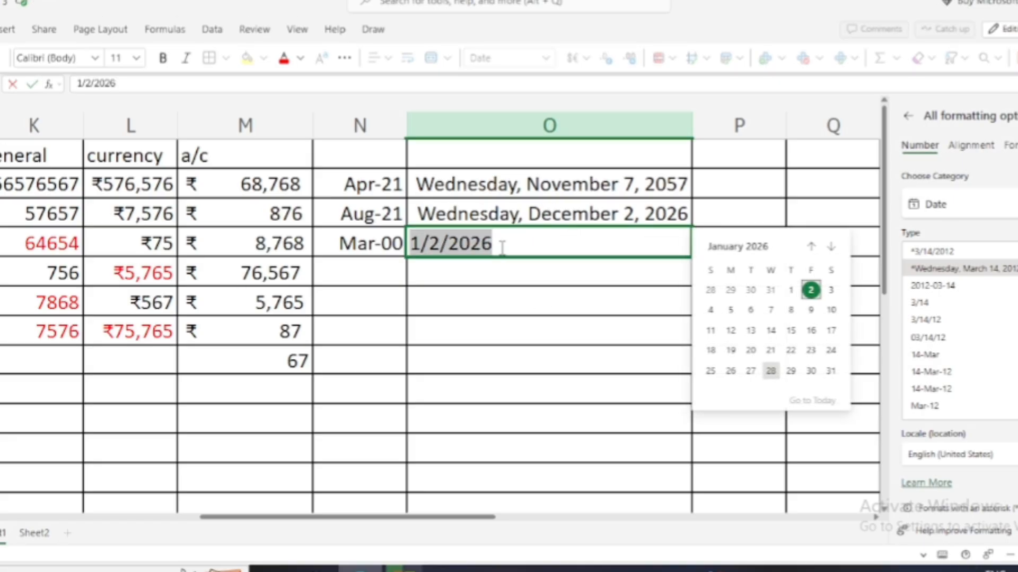
click(424, 243)
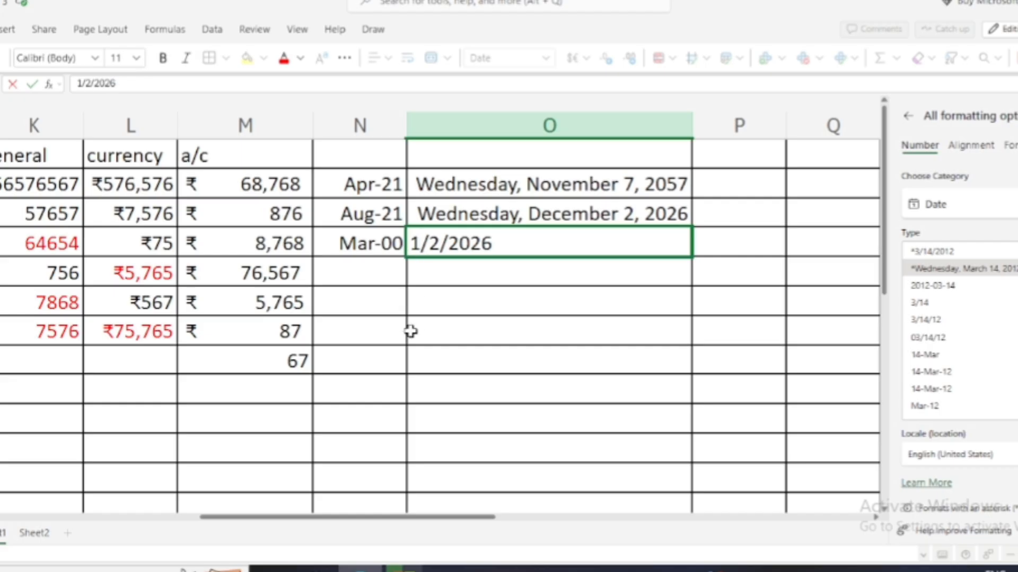
key(BackSpace)
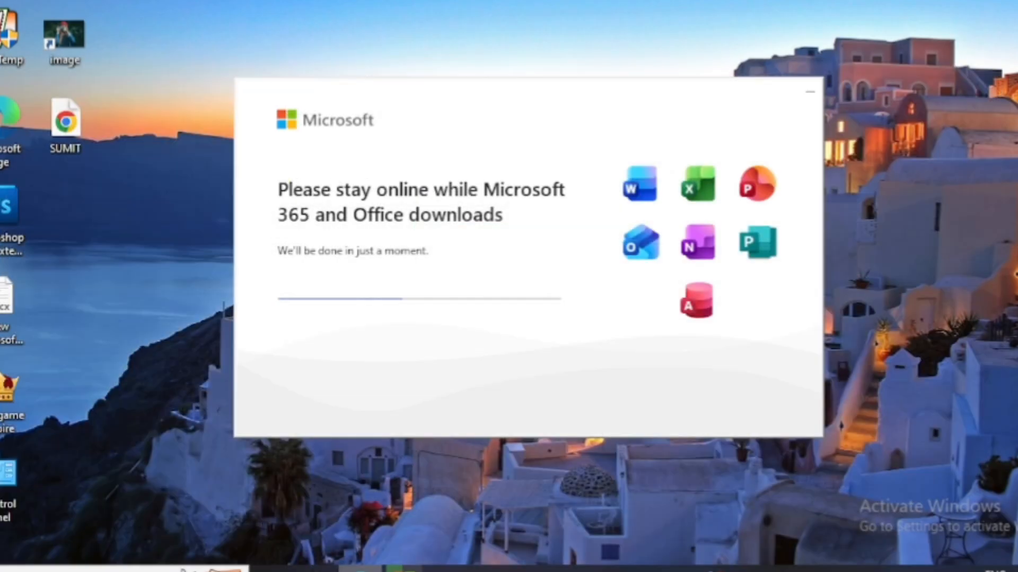
mouse_move(362, 570)
click(366, 512)
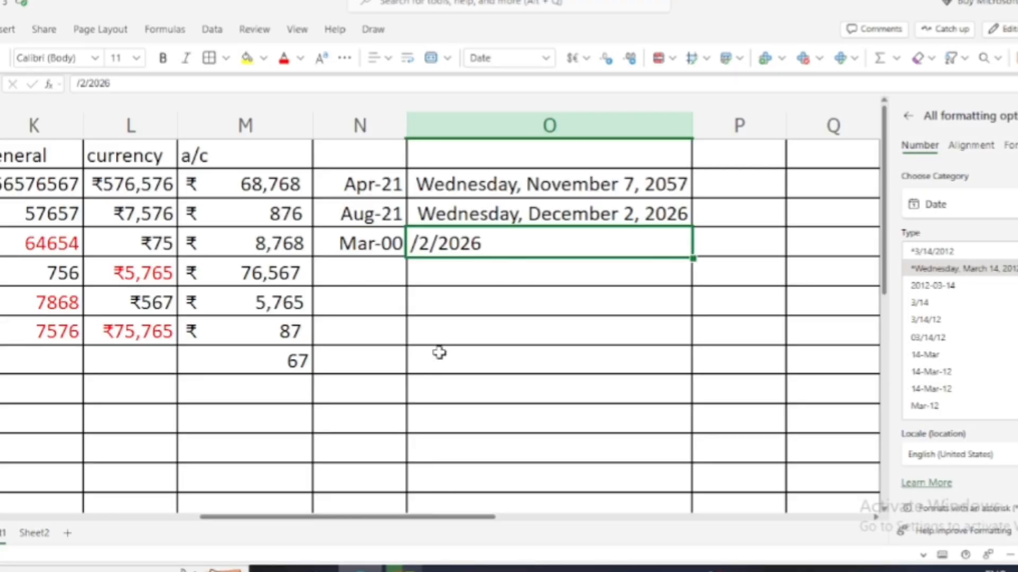
double_click(419, 241)
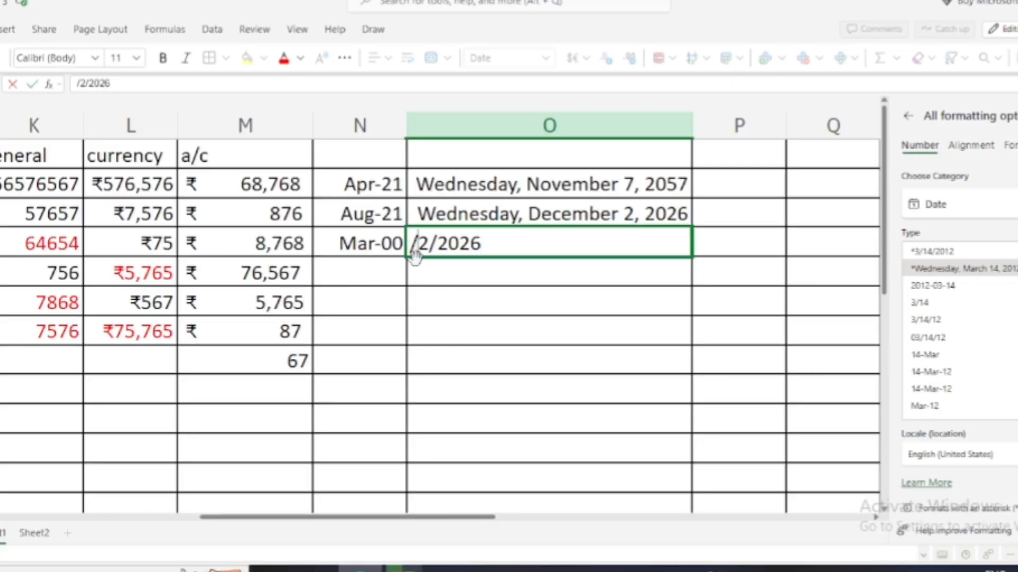
key(Delete)
text(1)
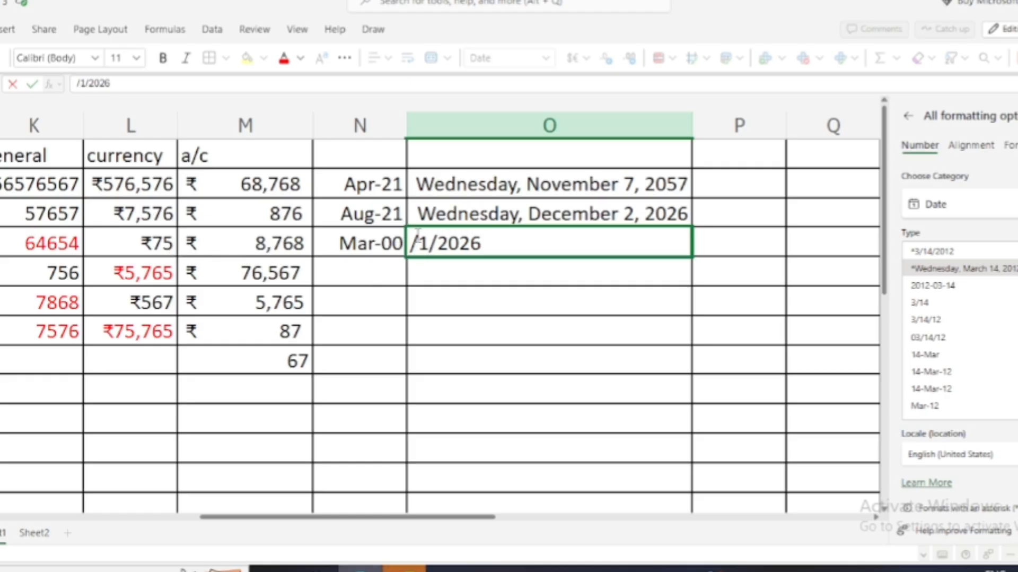
click(418, 242)
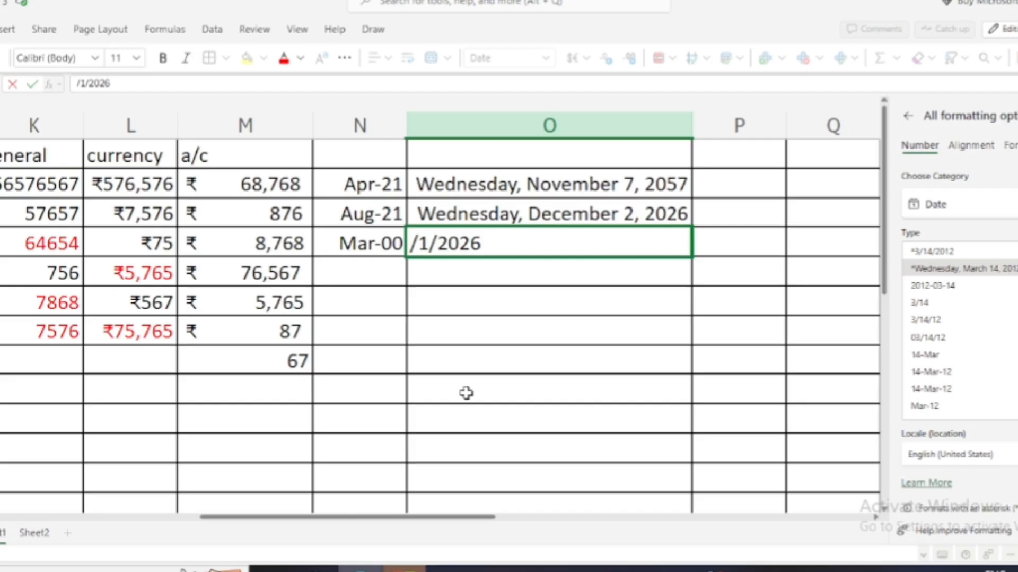
text(2)
key(Return)
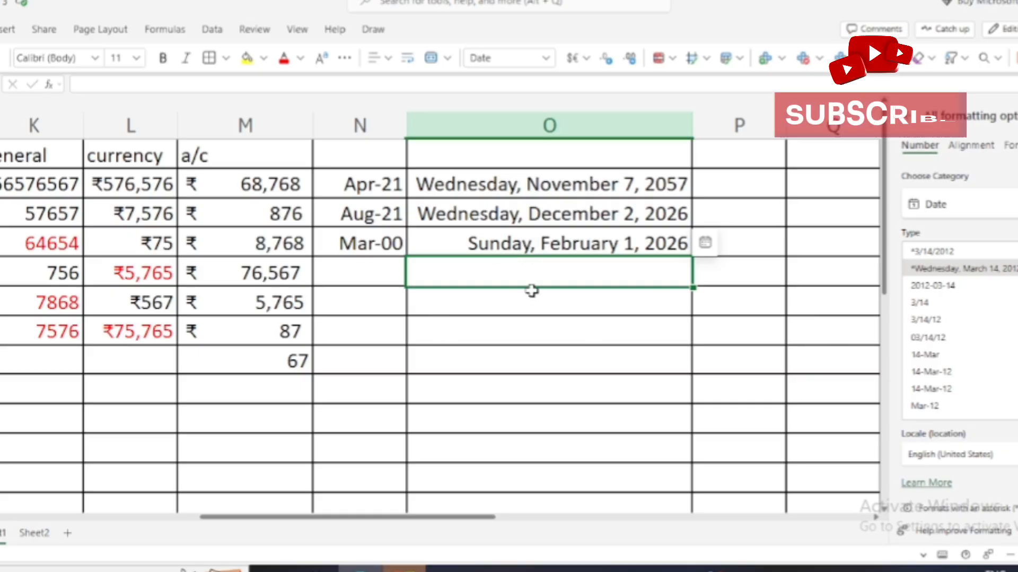
Move around cells P2–Q4 and the number category list, leaving everything unchanged.
click(720, 186)
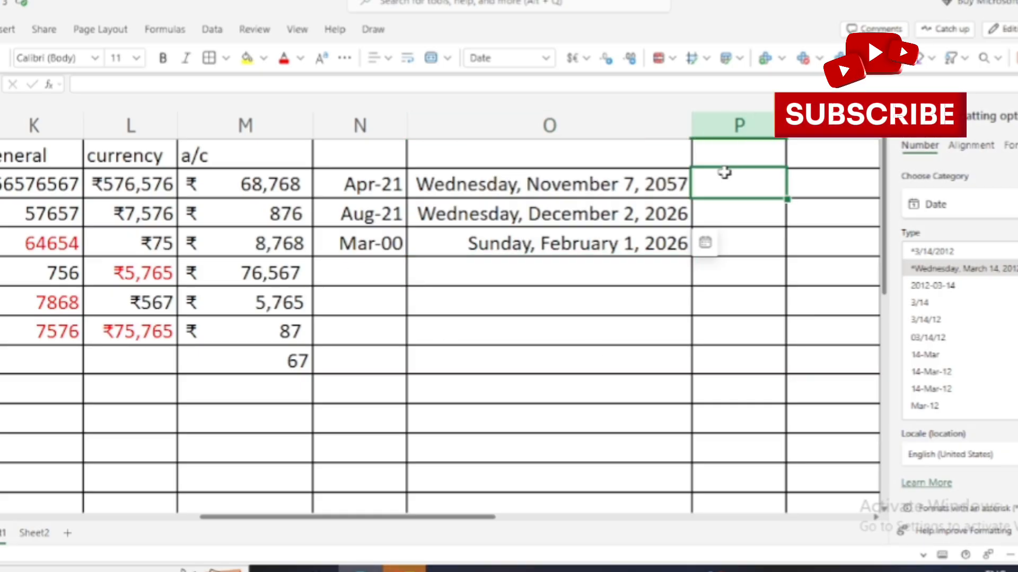
click(648, 154)
double_click(745, 188)
key(Tab)
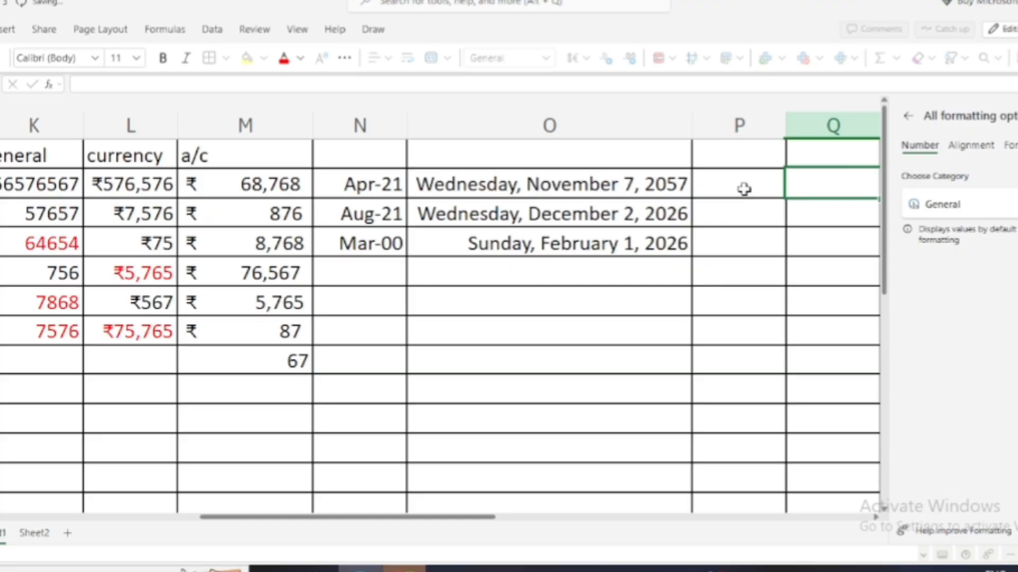
key(Tab)
key(Tab)
key(shift+Tab)
key(shift+Tab)
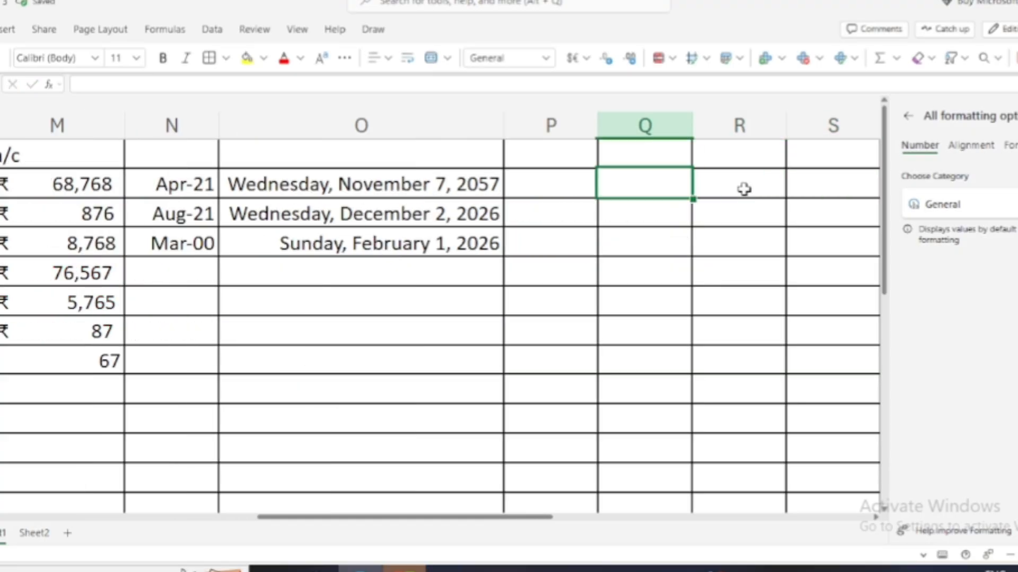
key(shift+Tab)
key(Tab)
key(Down)
key(Down)
right_click(674, 261)
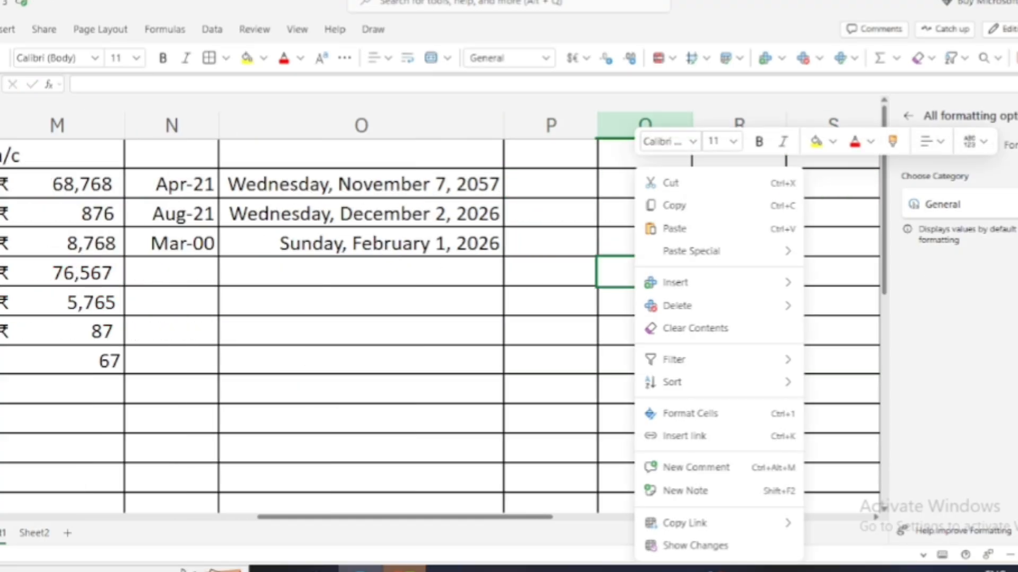
key(Escape)
click(1007, 204)
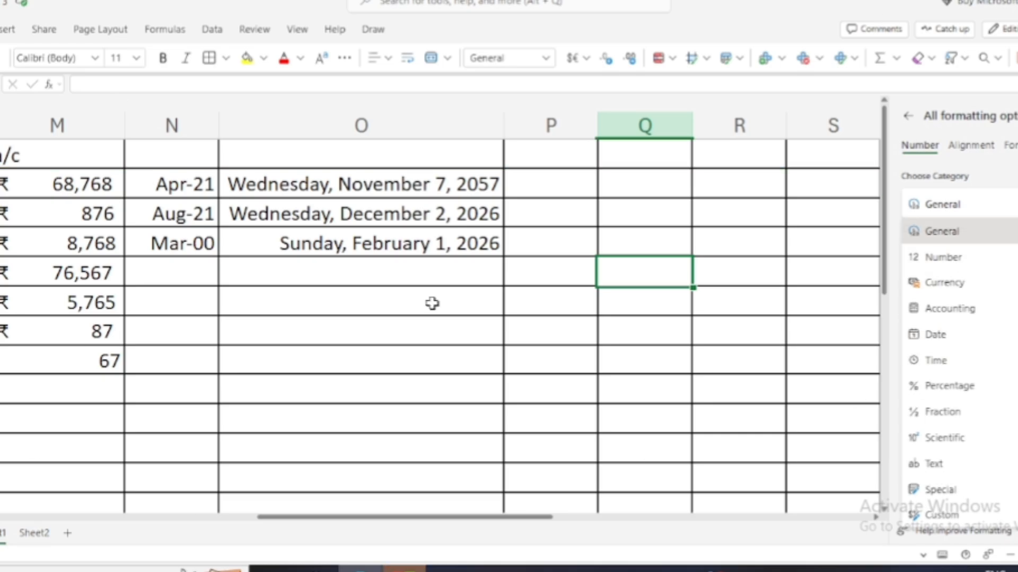
click(649, 272)
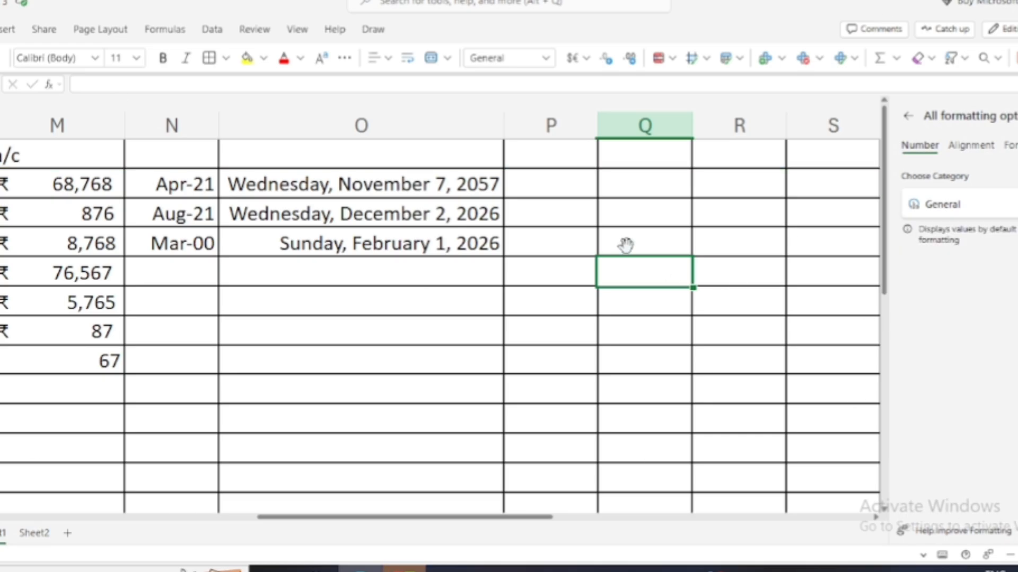
Format P2:P6 with the Time category's 13:30:55 type.
drag(575, 178, 574, 307)
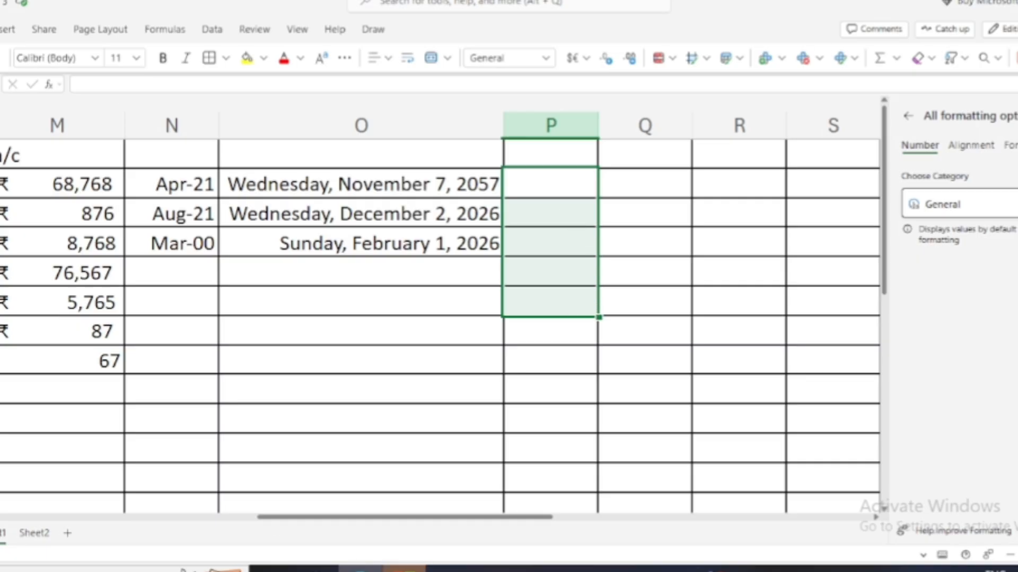
click(976, 204)
click(1014, 361)
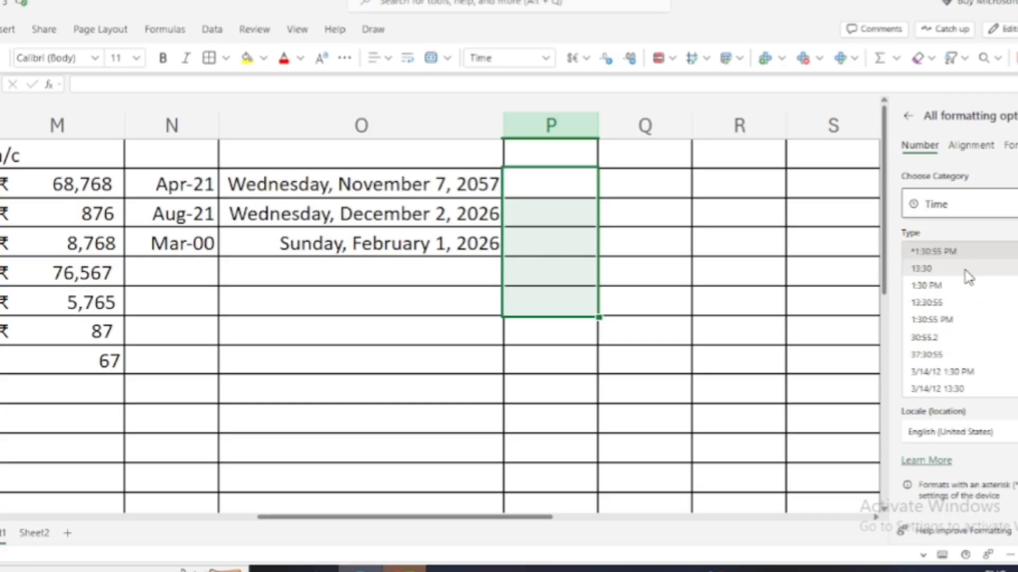
click(949, 304)
Enter 12:23, 65465 and 765 in P2–P4, shown as 12:23:00, 0:00:00 and 0:00:00.
click(546, 194)
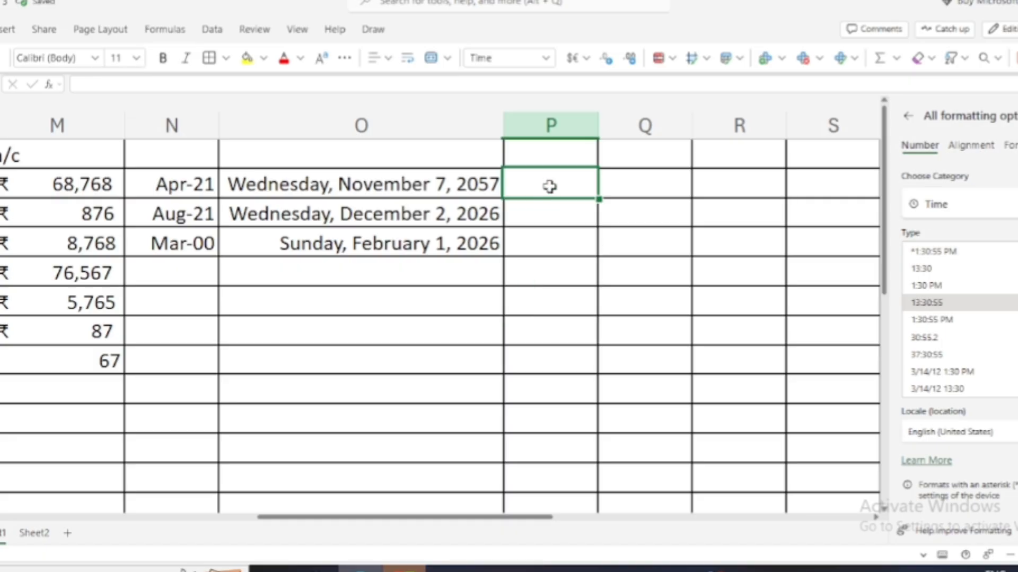
text(12)
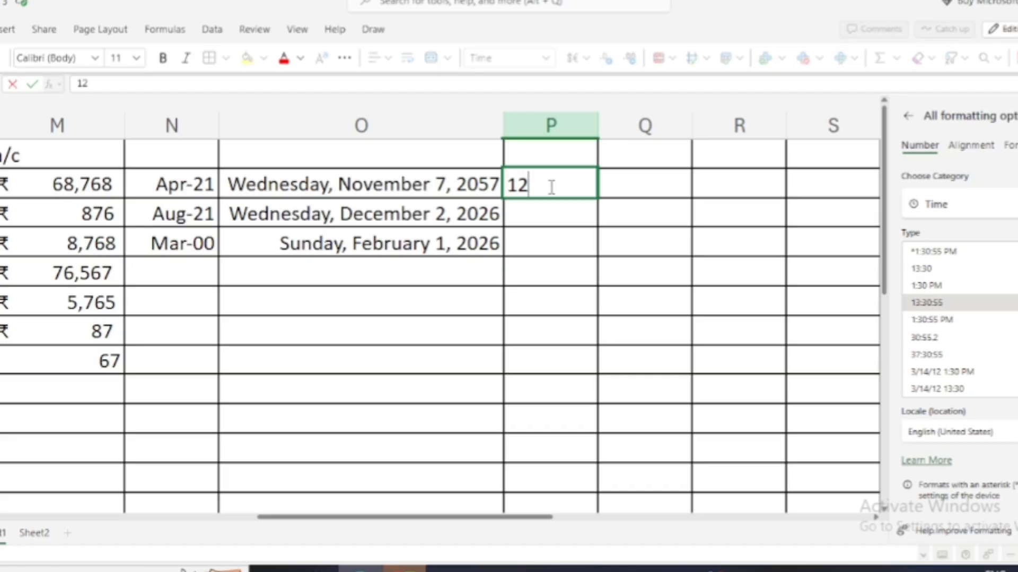
text(:23)
key(Return)
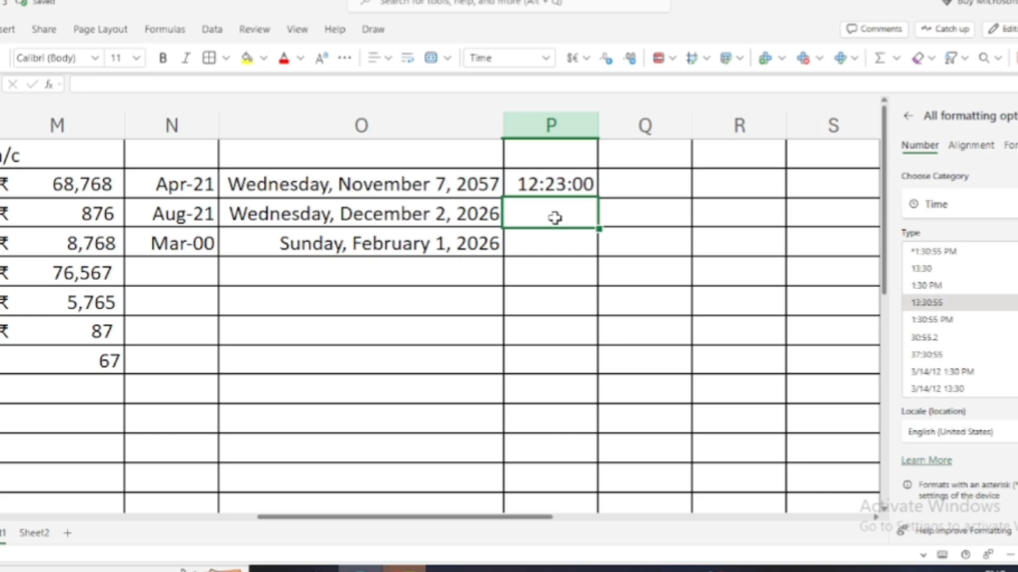
text(65465)
key(Return)
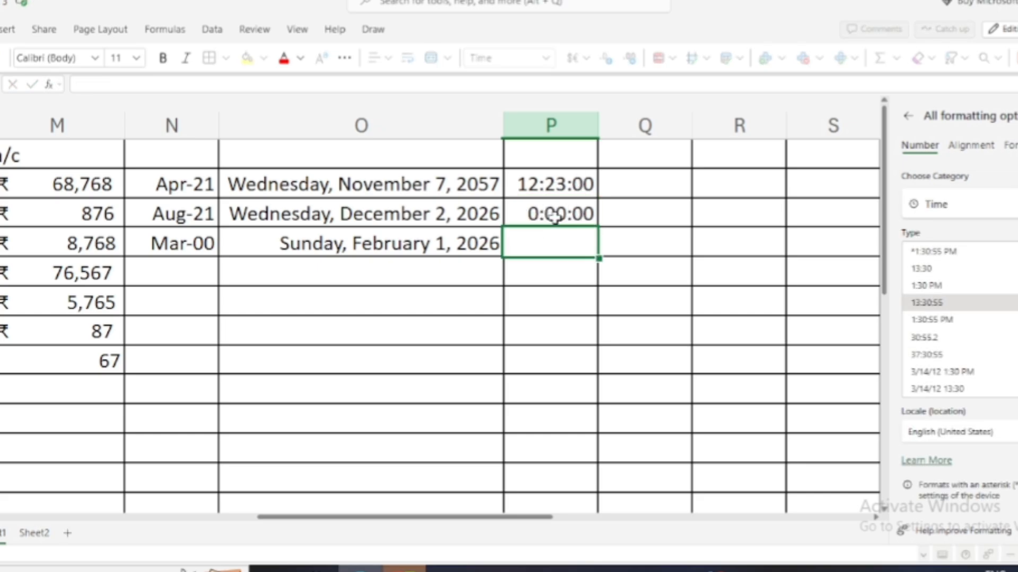
text(765)
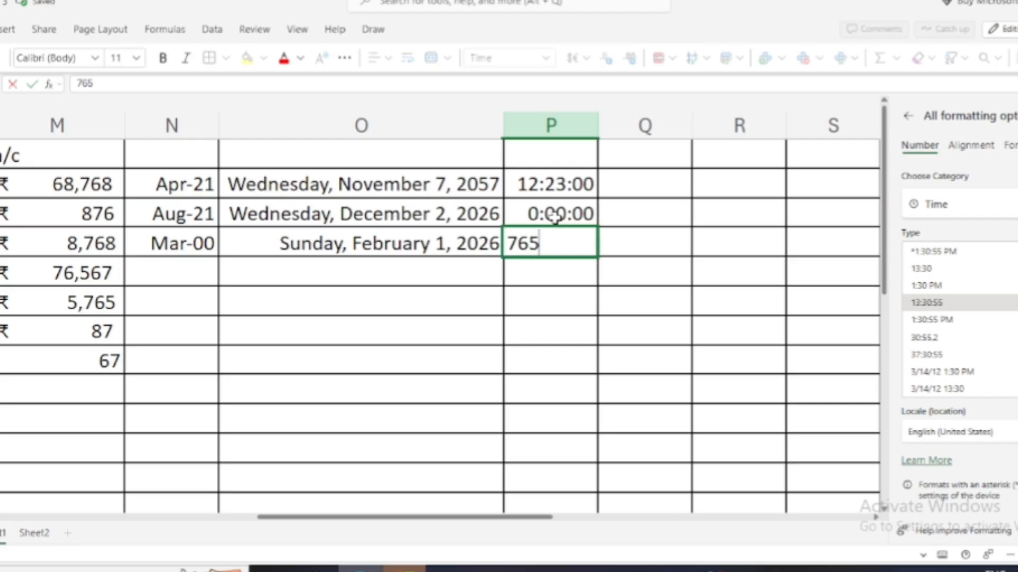
key(Return)
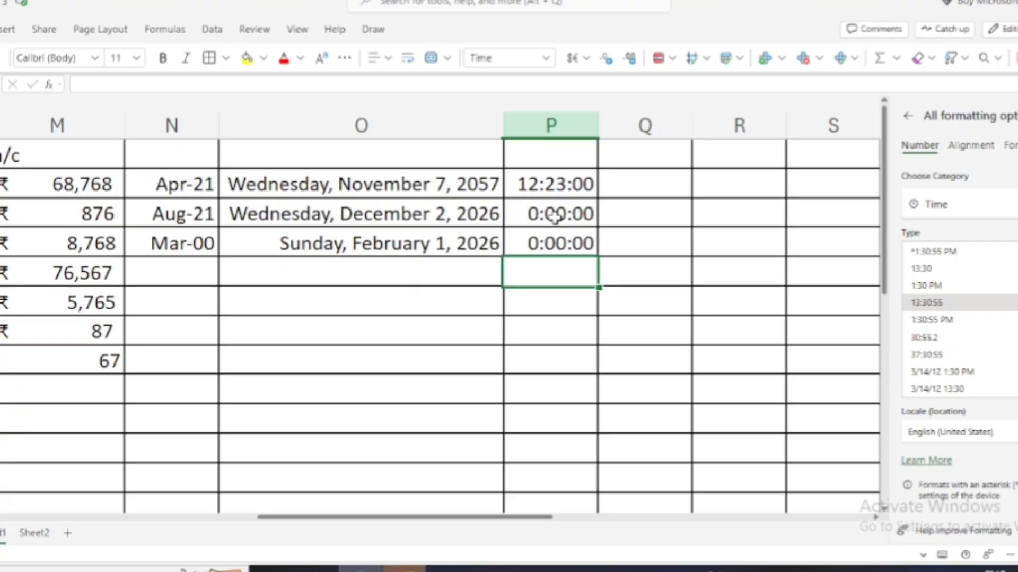
Apply the Percentage number format to cells Q2:Q5.
click(644, 181)
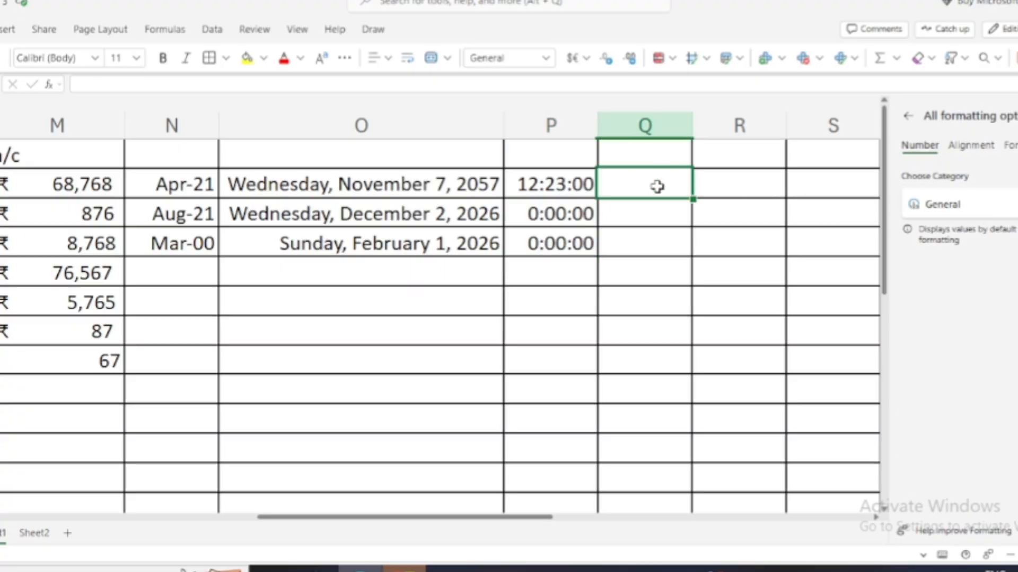
drag(654, 193, 647, 279)
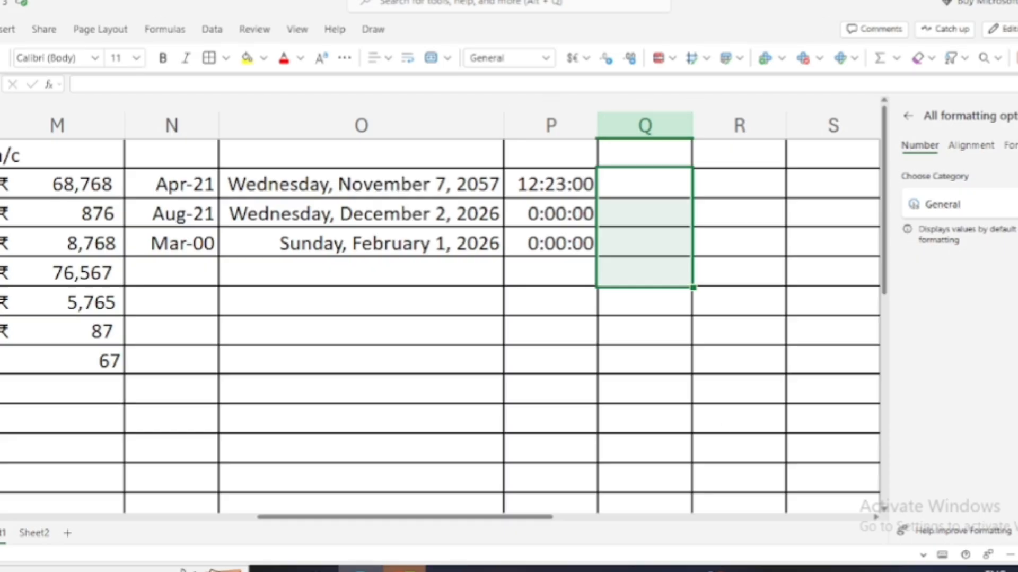
click(1007, 205)
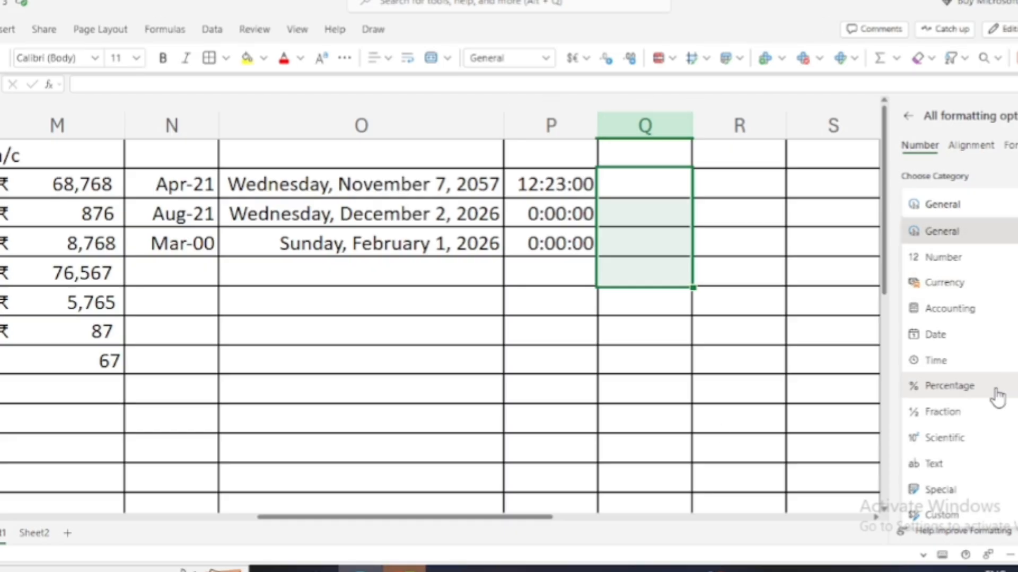
click(972, 396)
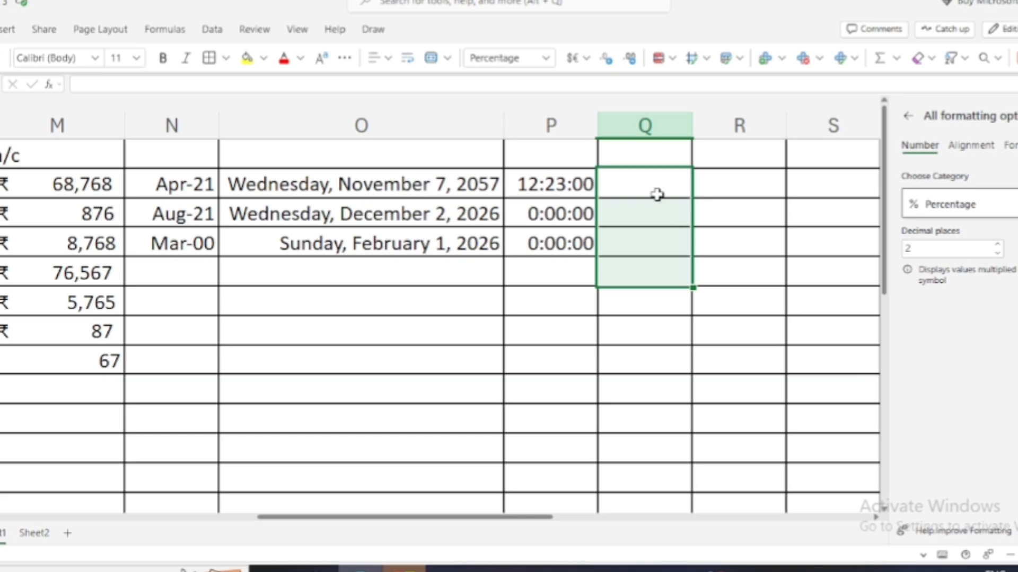
Enter 646, 56757, 757 and 868 as percentages in Q2:Q5 and a plain 8 in Q6.
click(658, 194)
text(646)
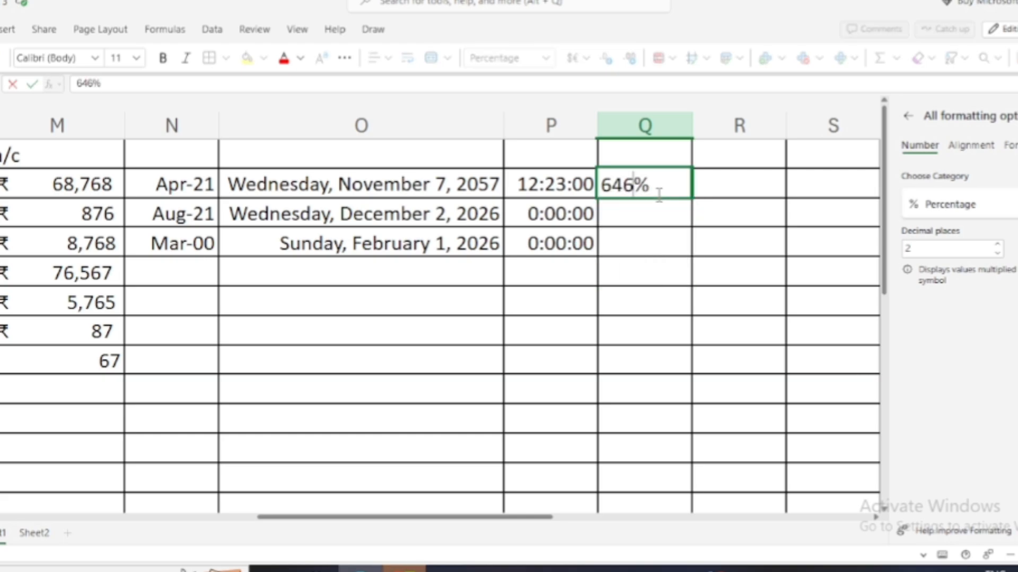
key(Return)
text(56757)
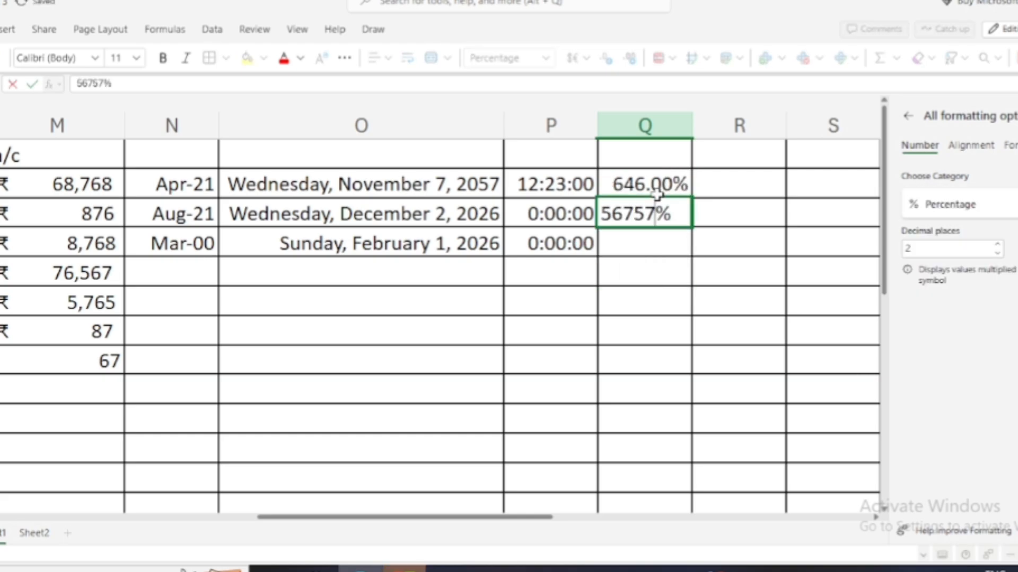
key(Return)
text(757)
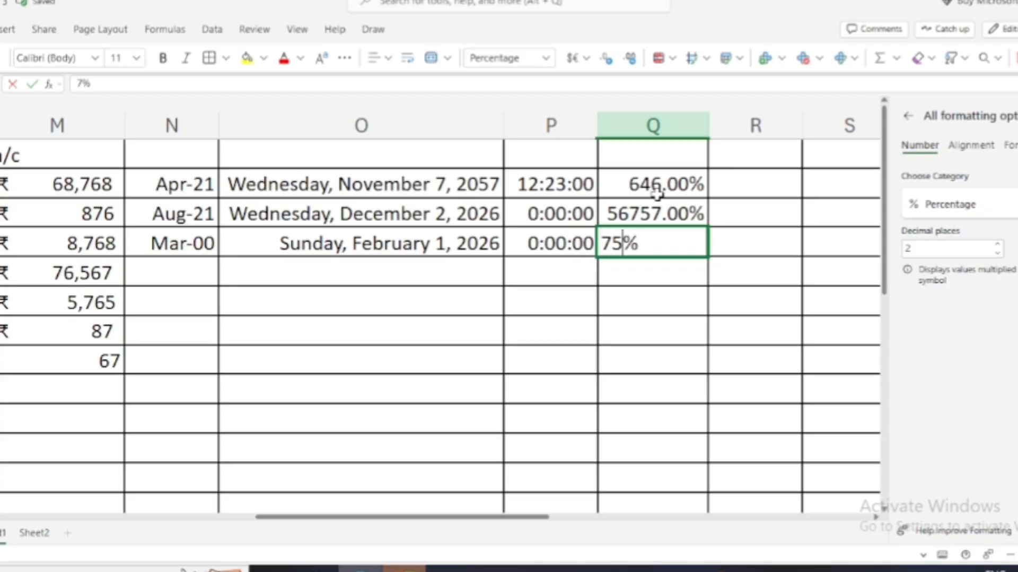
key(Return)
text(868)
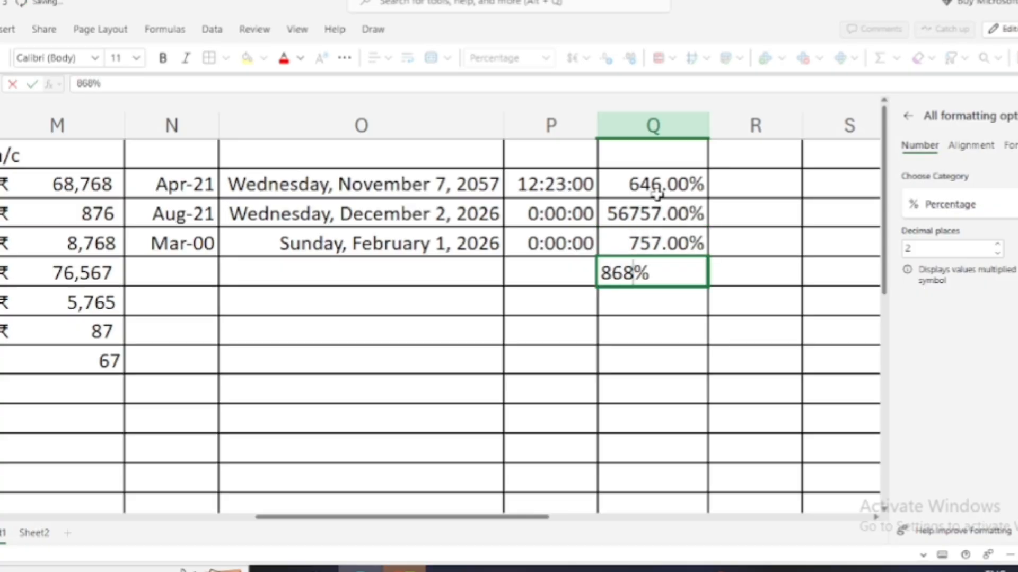
key(Return)
text(8)
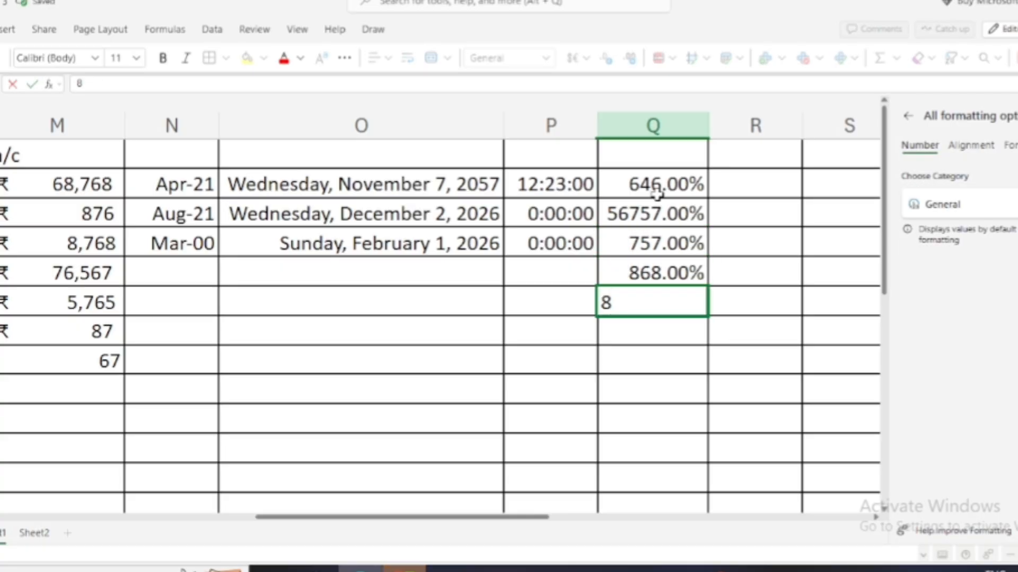
key(Return)
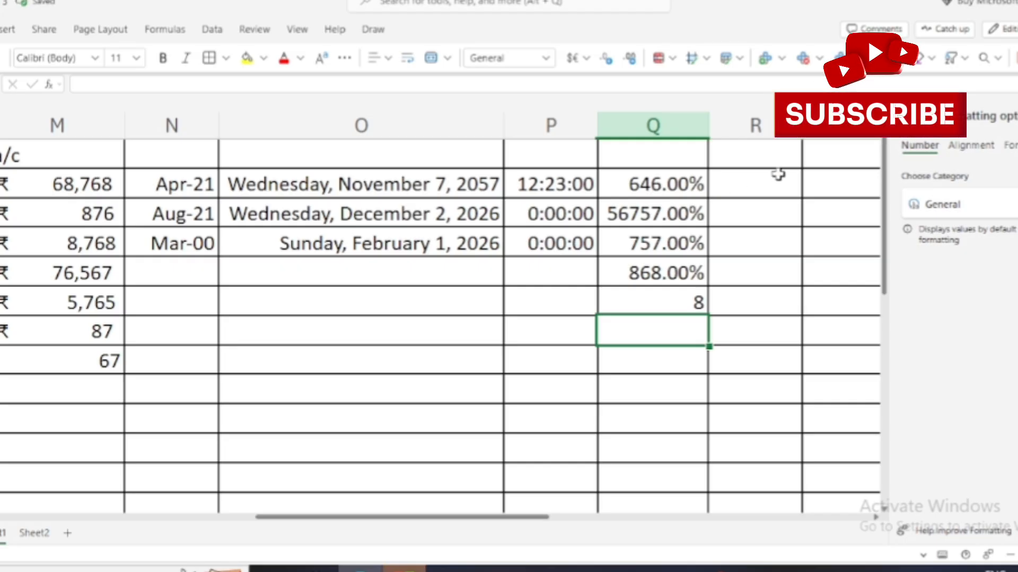
drag(778, 174, 787, 300)
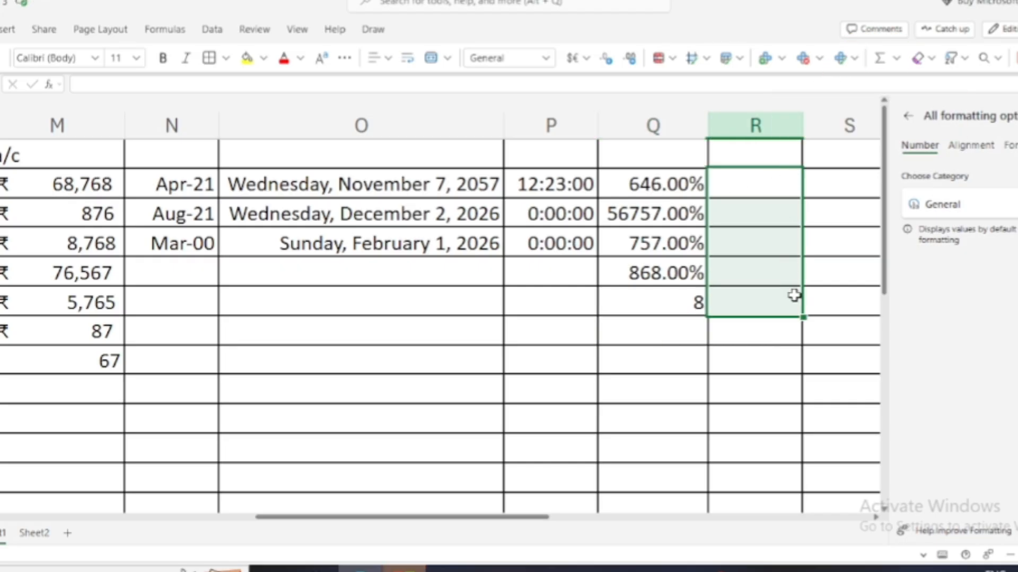
Format R2:R6 as Fraction and enter 0.888, 5.9 and 0.55, displaying 8/9, 6 and 5/9.
click(943, 204)
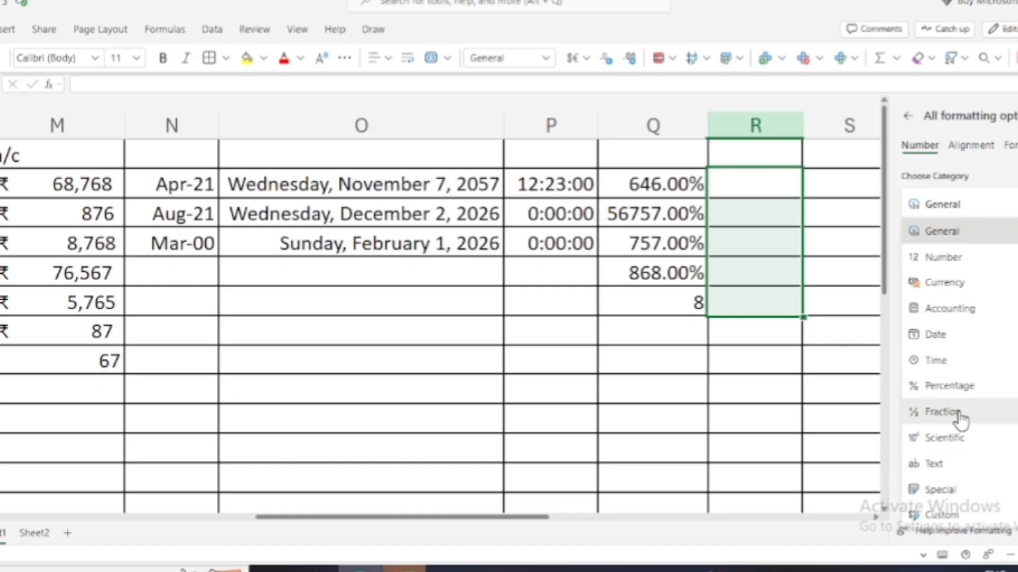
click(961, 418)
click(765, 191)
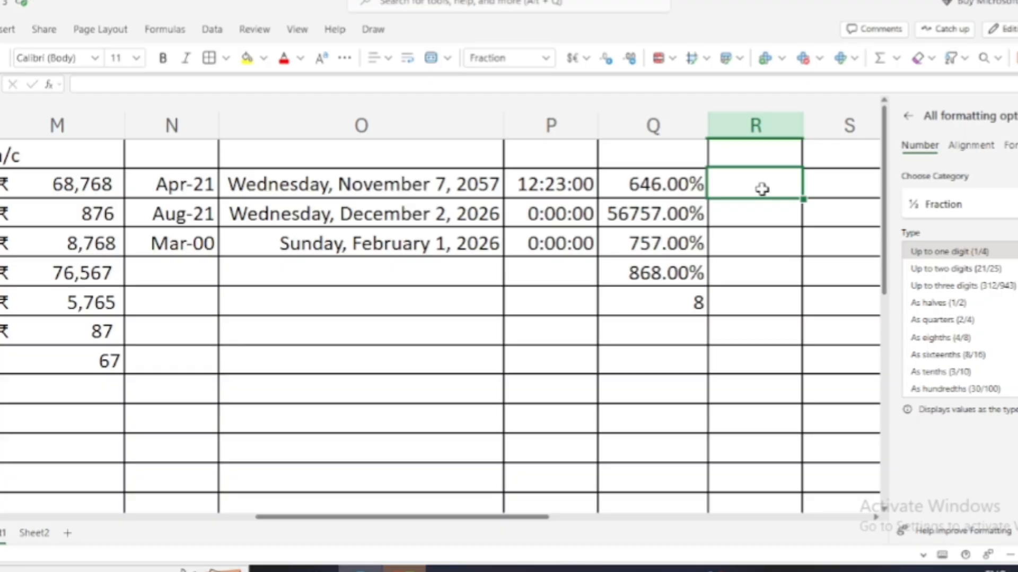
text(0)
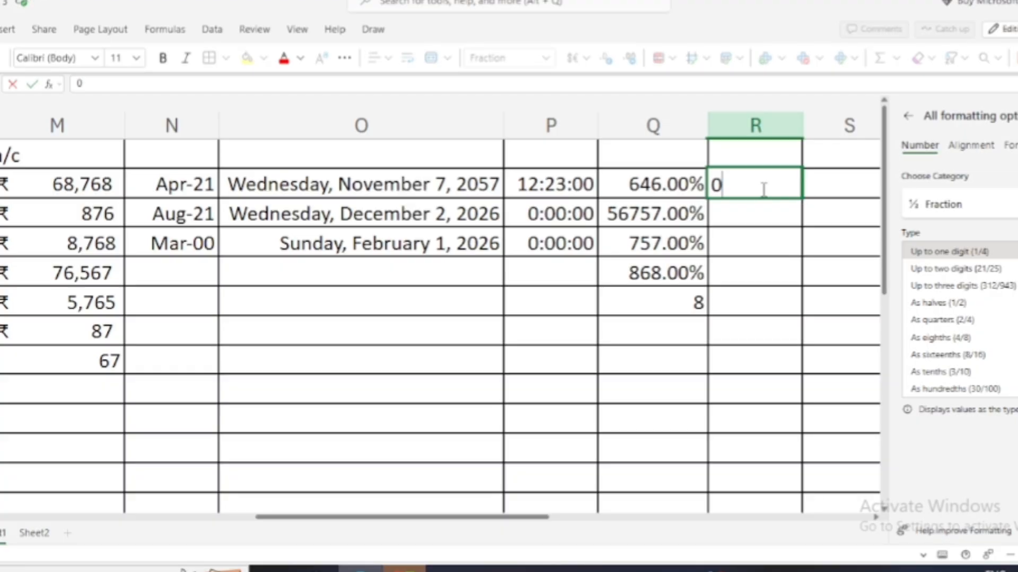
text(.)
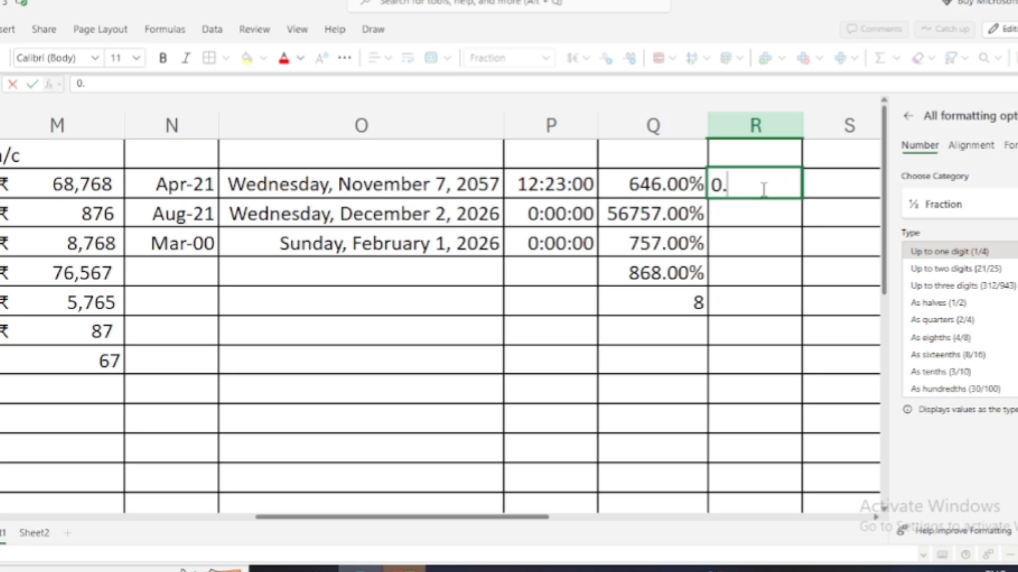
text(888)
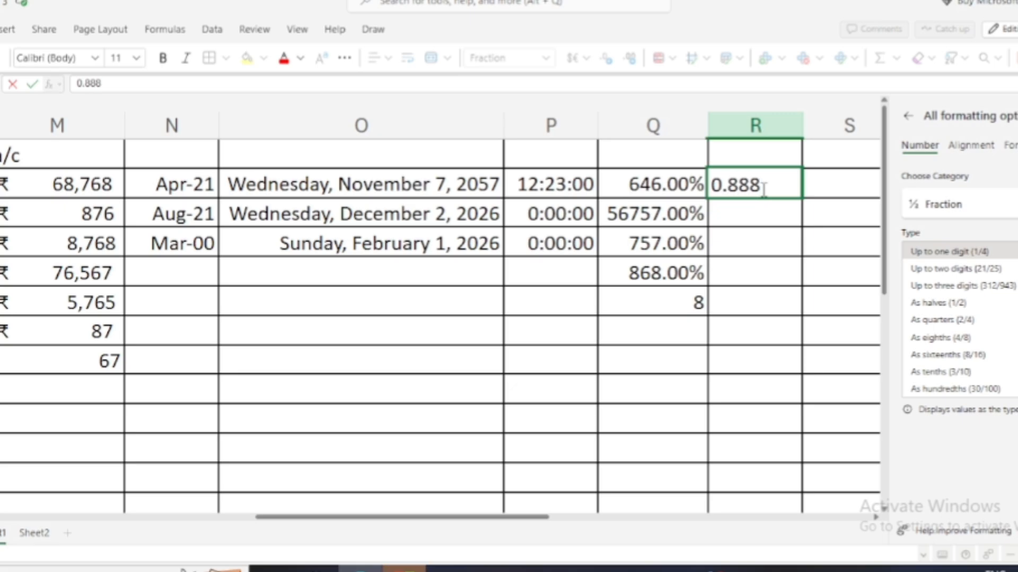
key(Return)
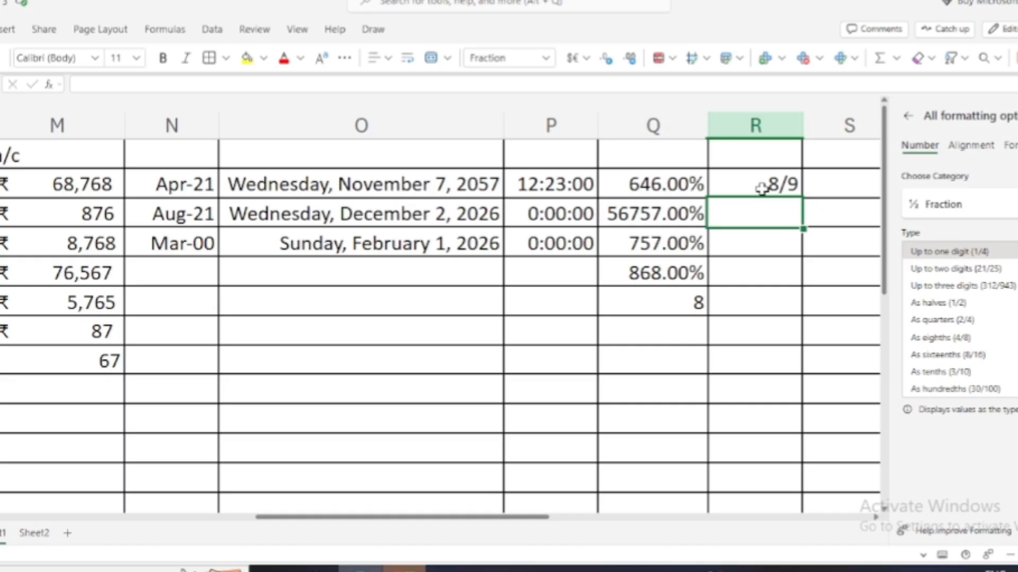
text(5.)
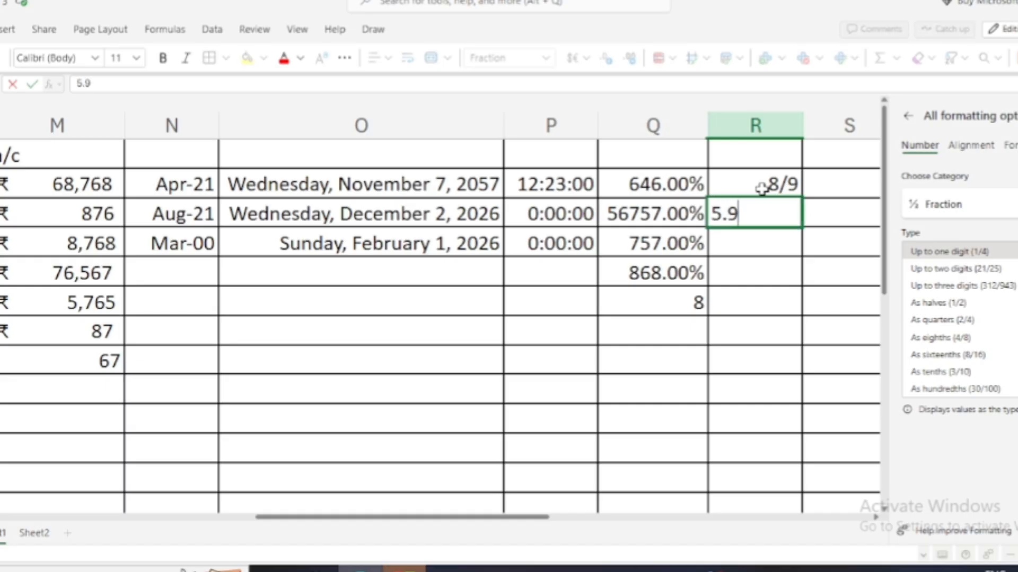
text(9)
key(Return)
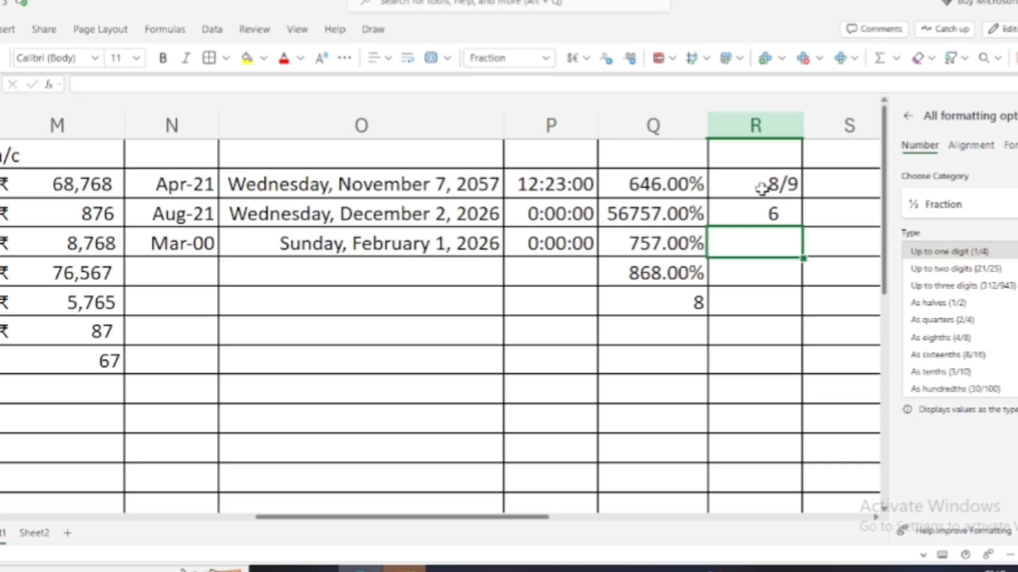
text(0)
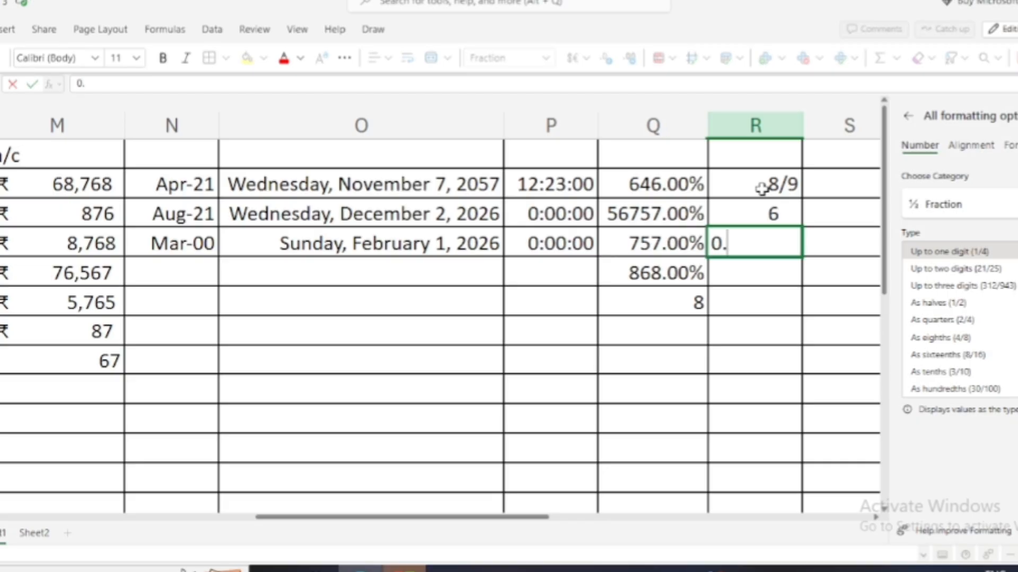
text(.55)
key(Return)
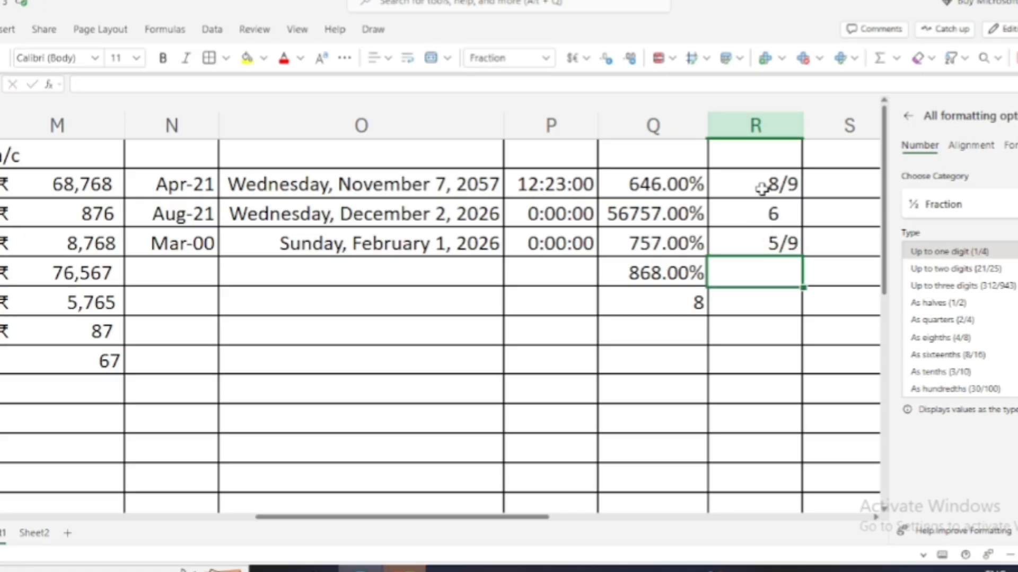
click(820, 183)
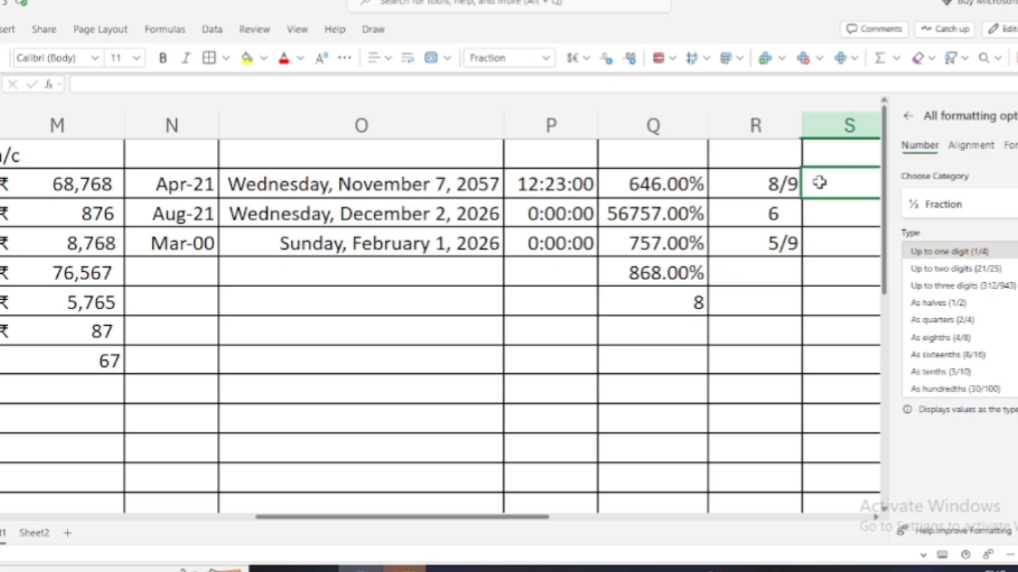
Apply the Scientific number format to cells T2:T8.
key(Right)
key(Right)
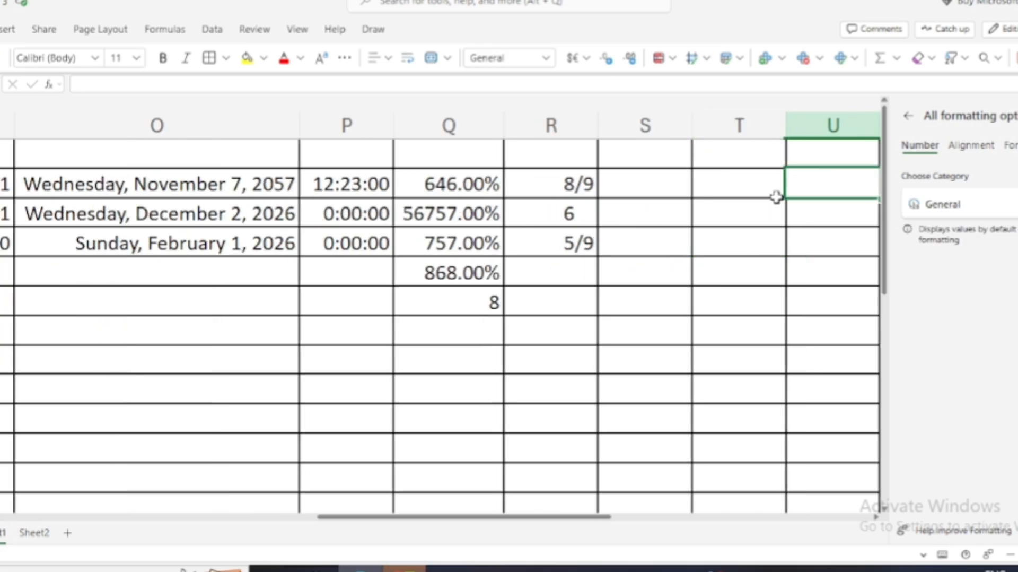
click(955, 204)
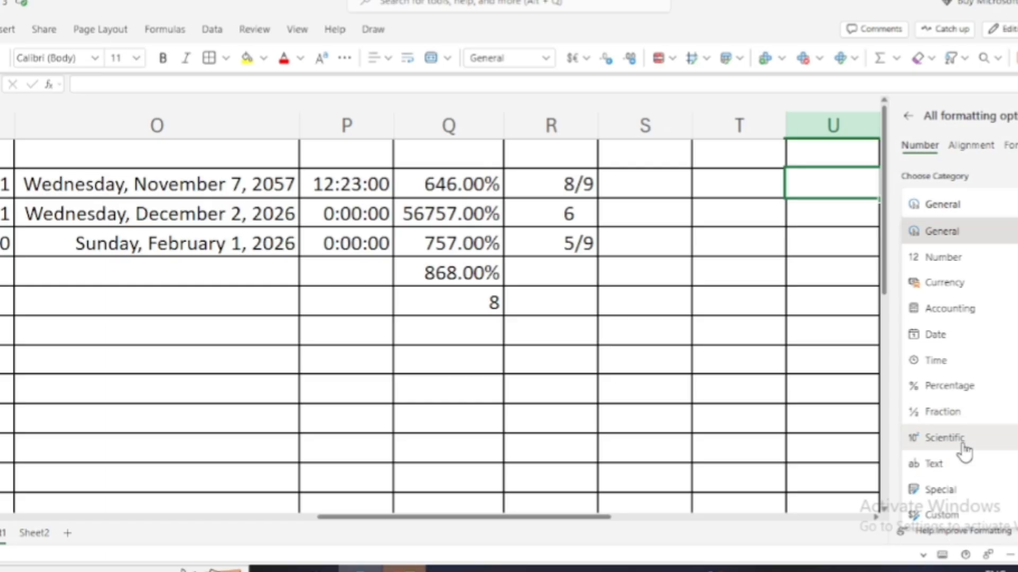
click(794, 245)
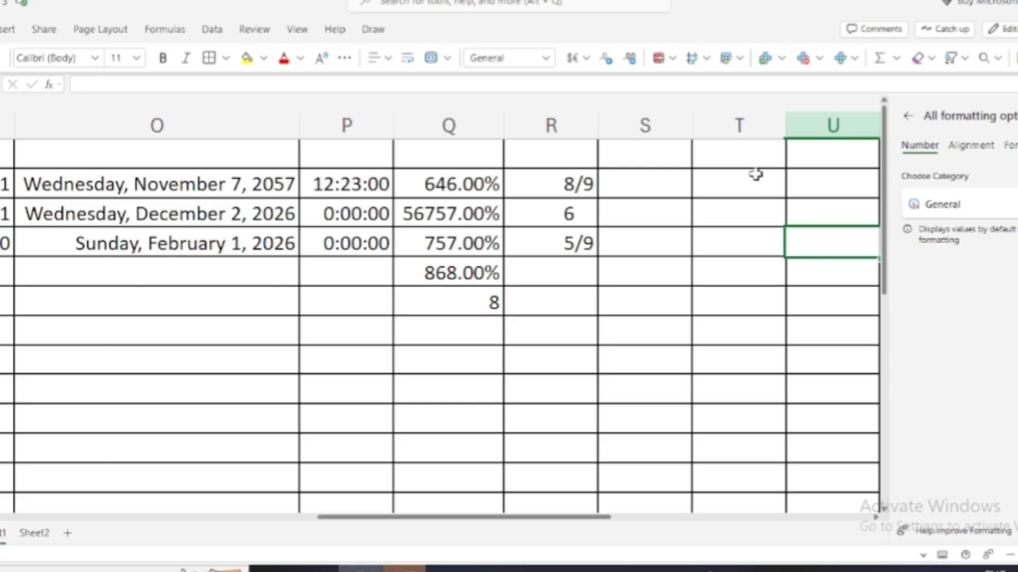
drag(752, 175, 768, 361)
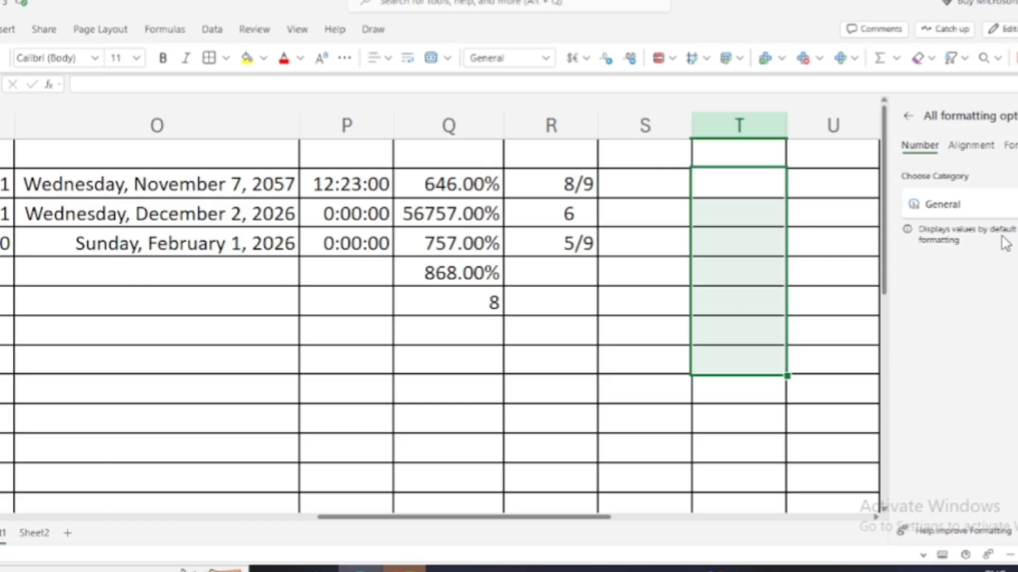
click(1008, 204)
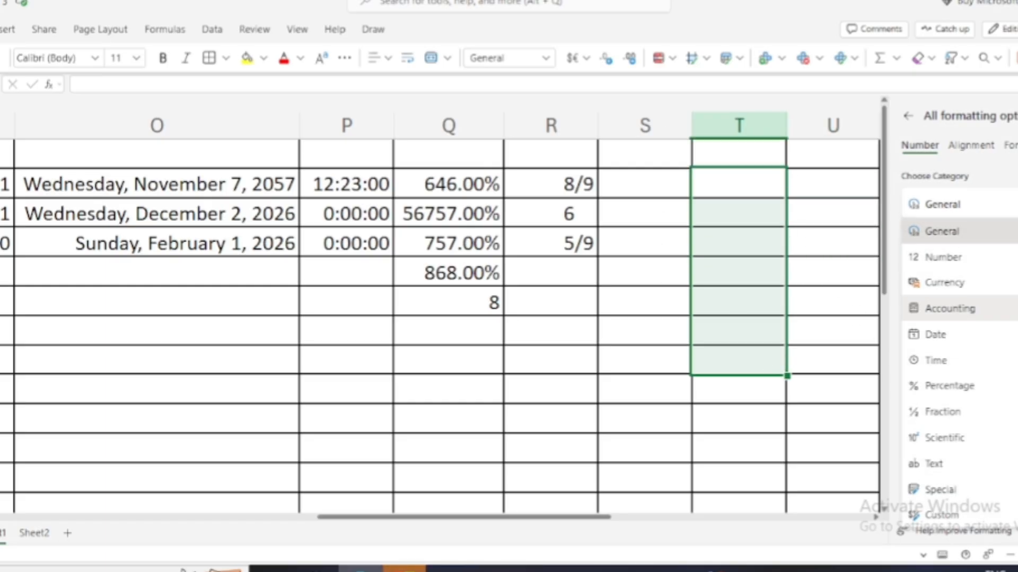
click(963, 438)
click(751, 187)
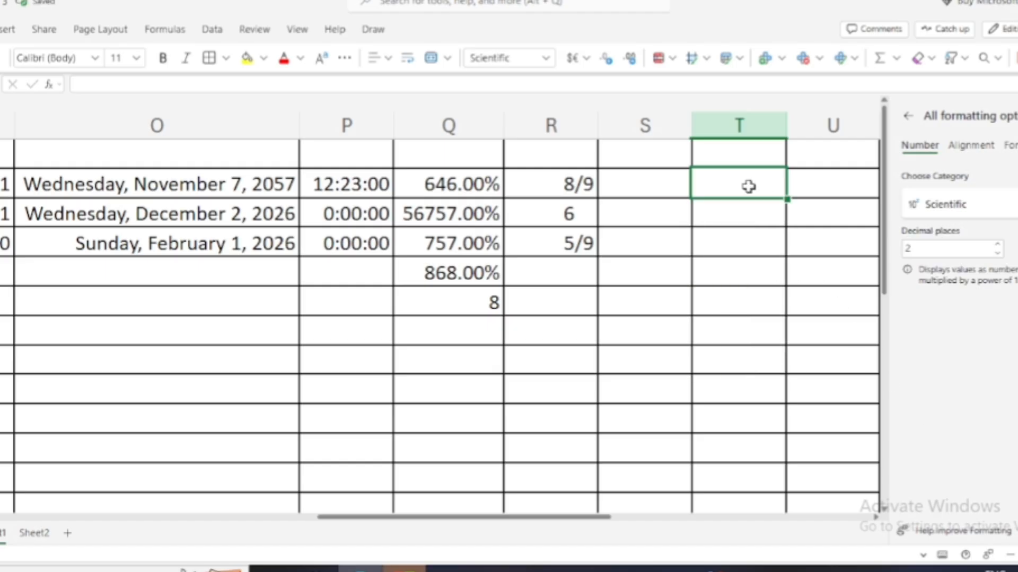
Enter 75, 757, 5765, 8767 and 86876 in column T and widen the column to fit.
text(75)
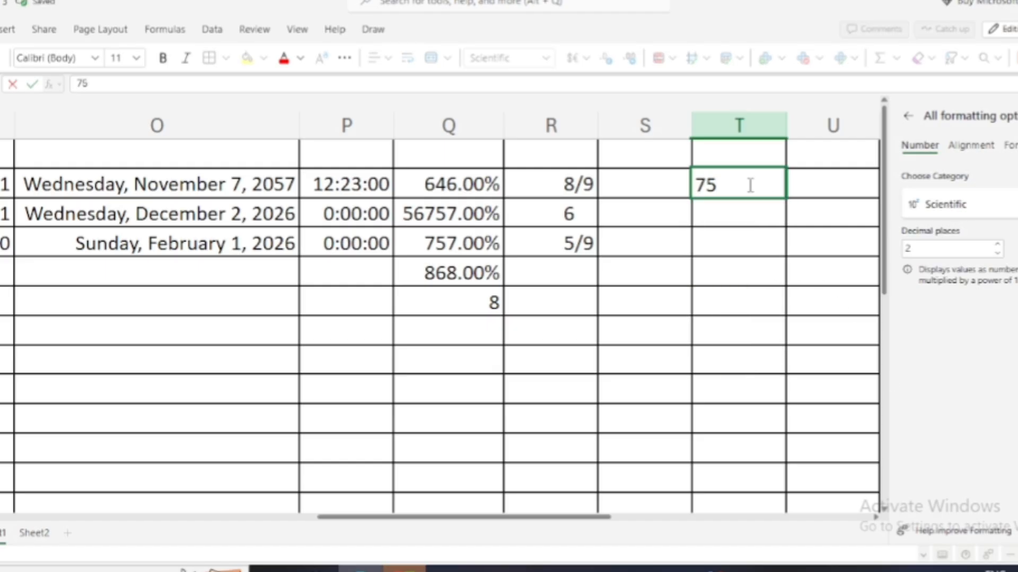
key(Return)
text(757)
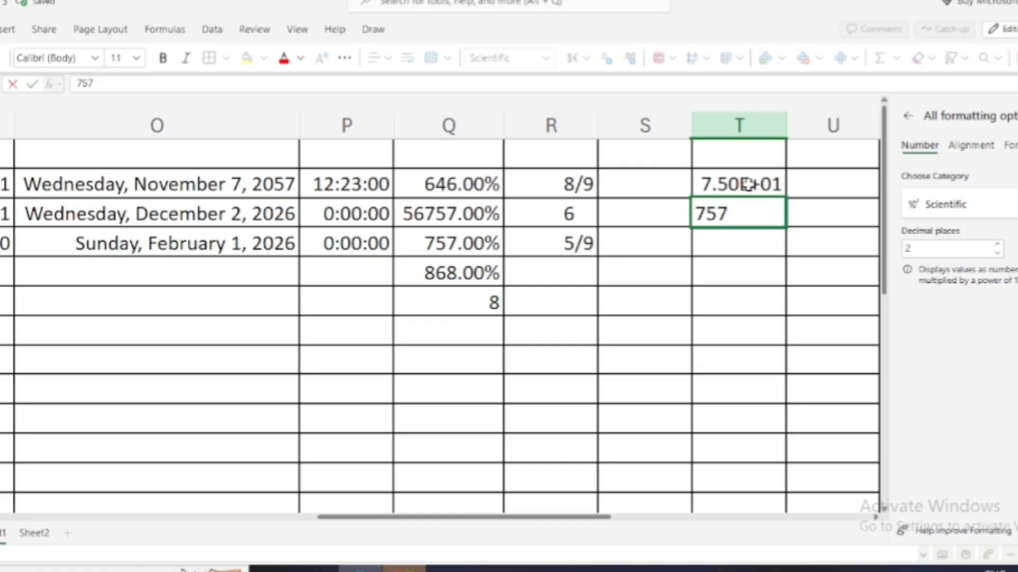
key(Return)
text(5765)
key(Return)
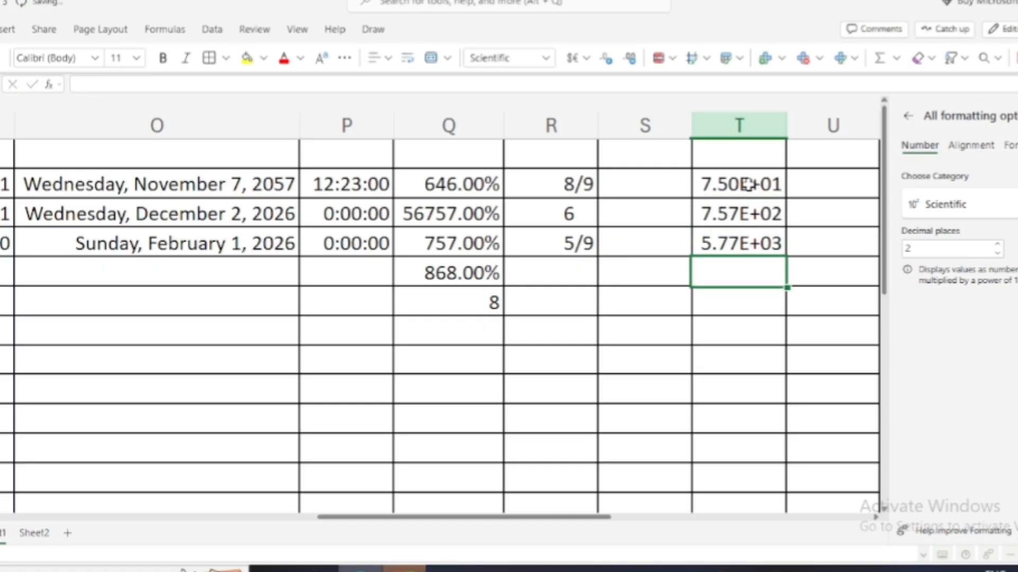
text(8767)
key(Return)
text(86876)
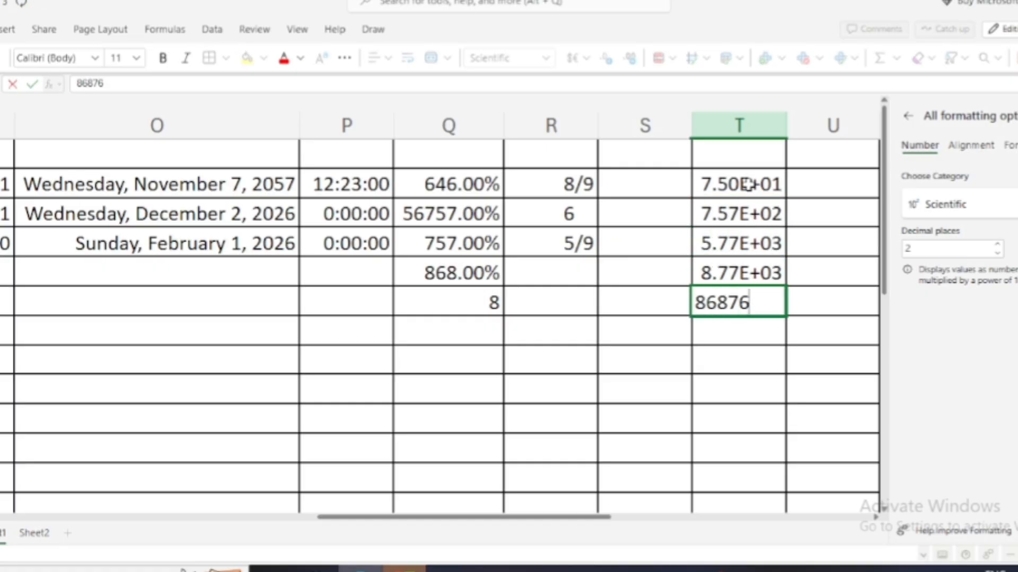
key(Return)
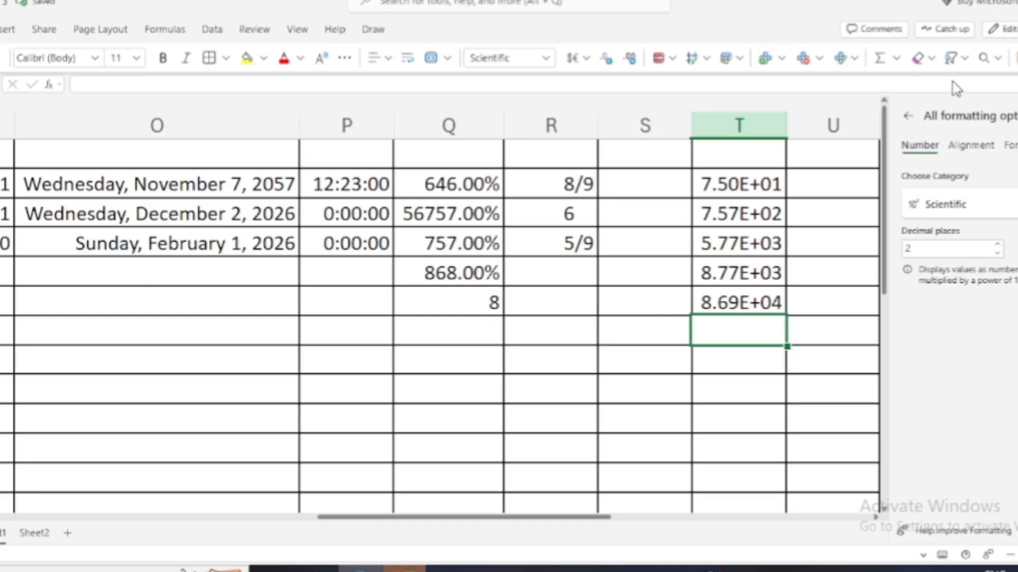
drag(787, 126, 828, 126)
click(858, 186)
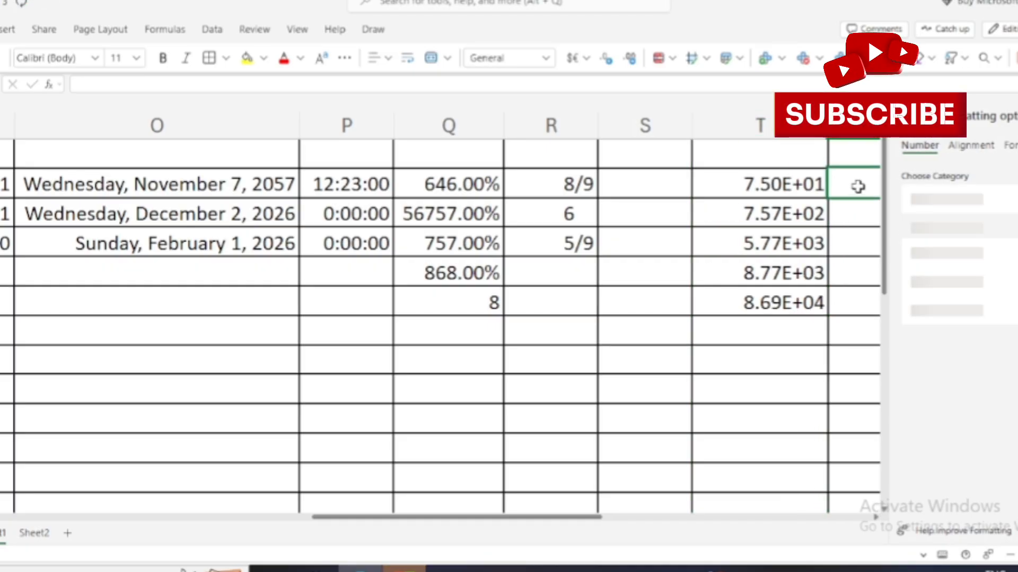
key(Right)
key(Right)
key(Right)
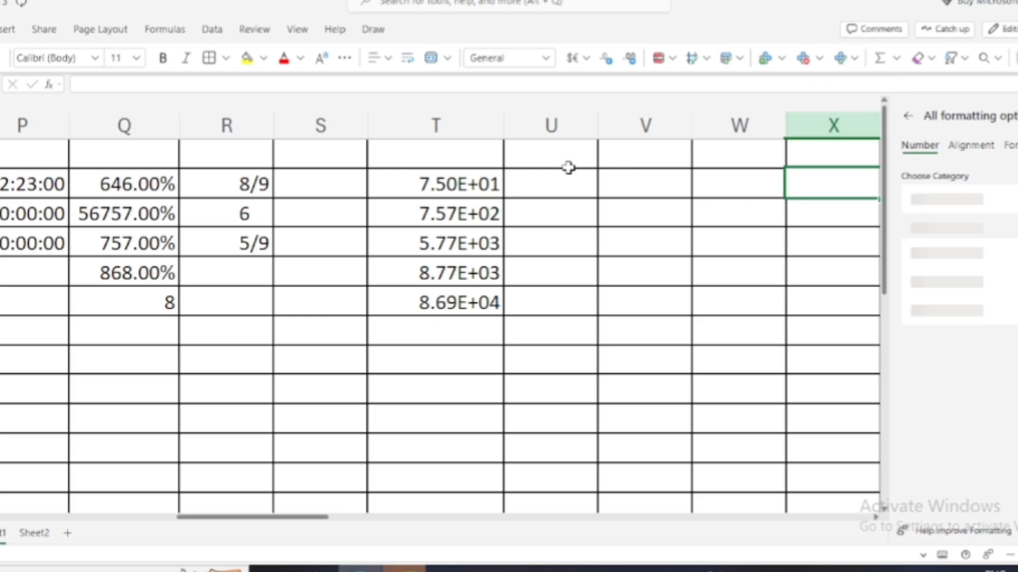
Apply the Text number format to the empty cells down column U.
click(558, 181)
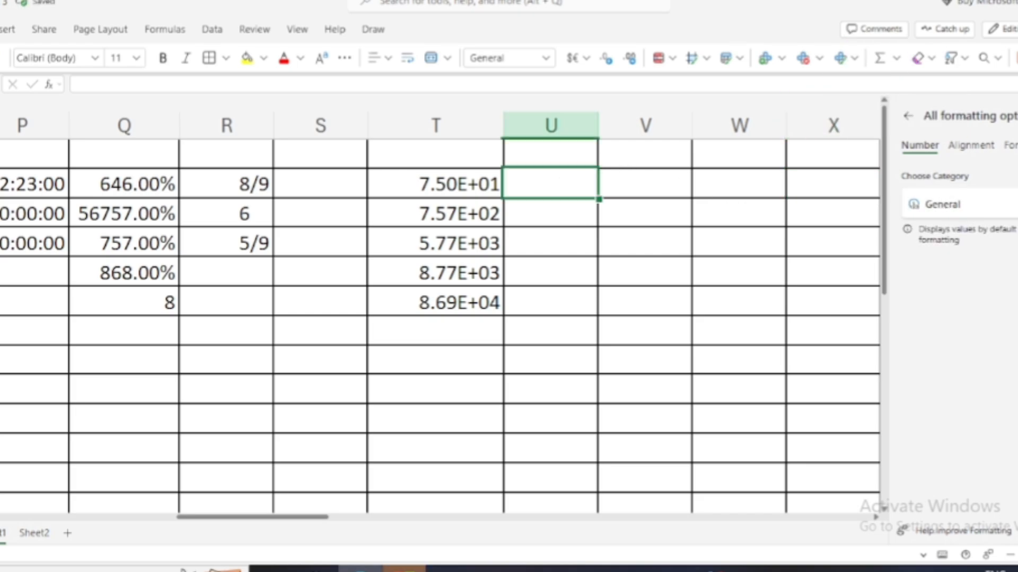
click(950, 203)
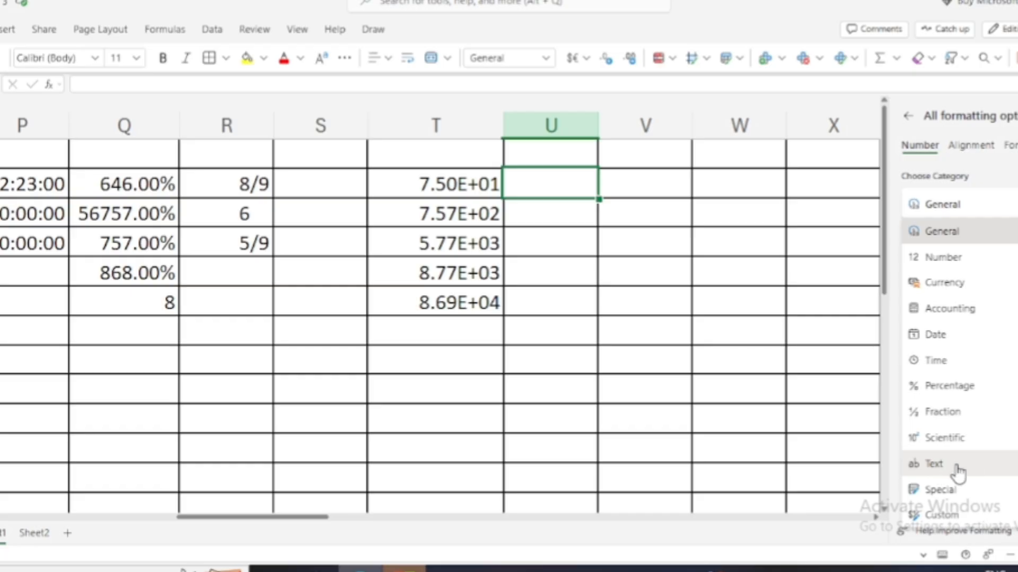
click(673, 368)
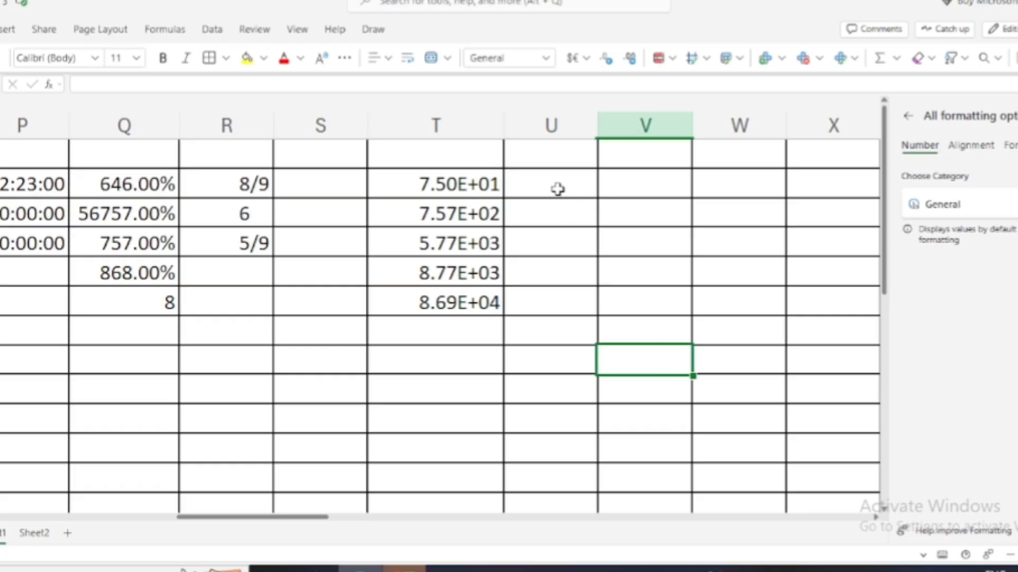
drag(553, 180, 546, 345)
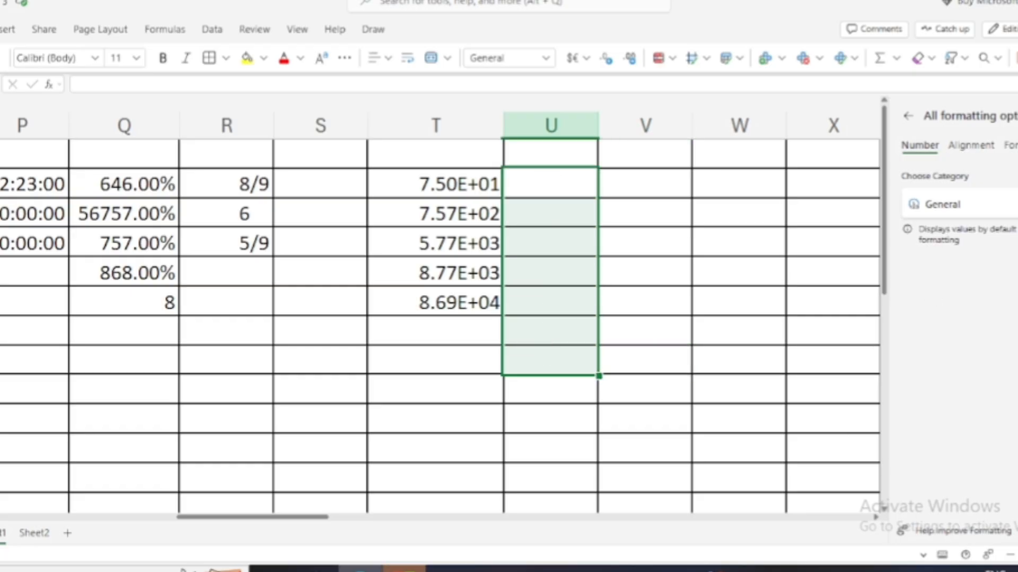
click(950, 204)
click(938, 465)
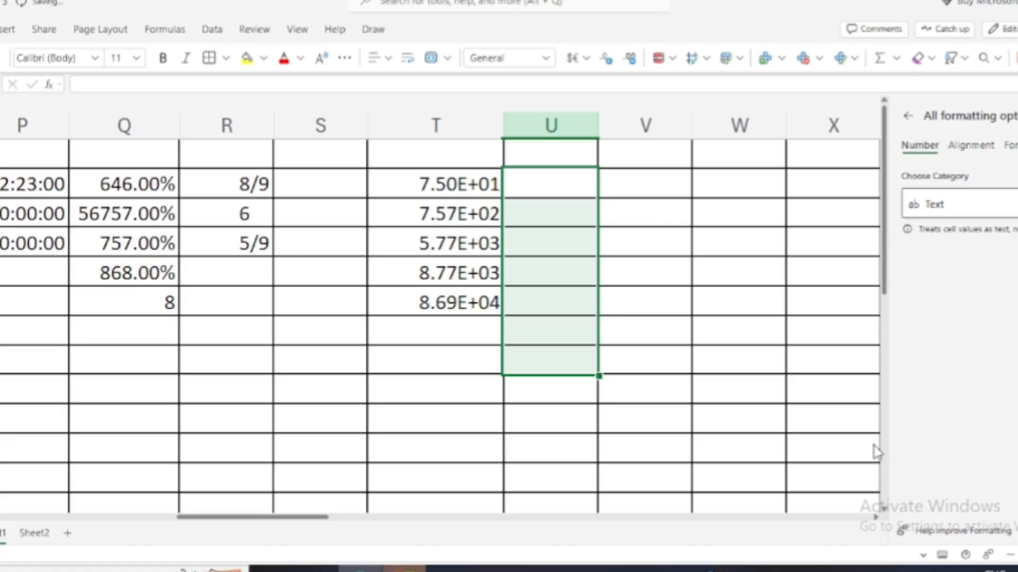
click(578, 187)
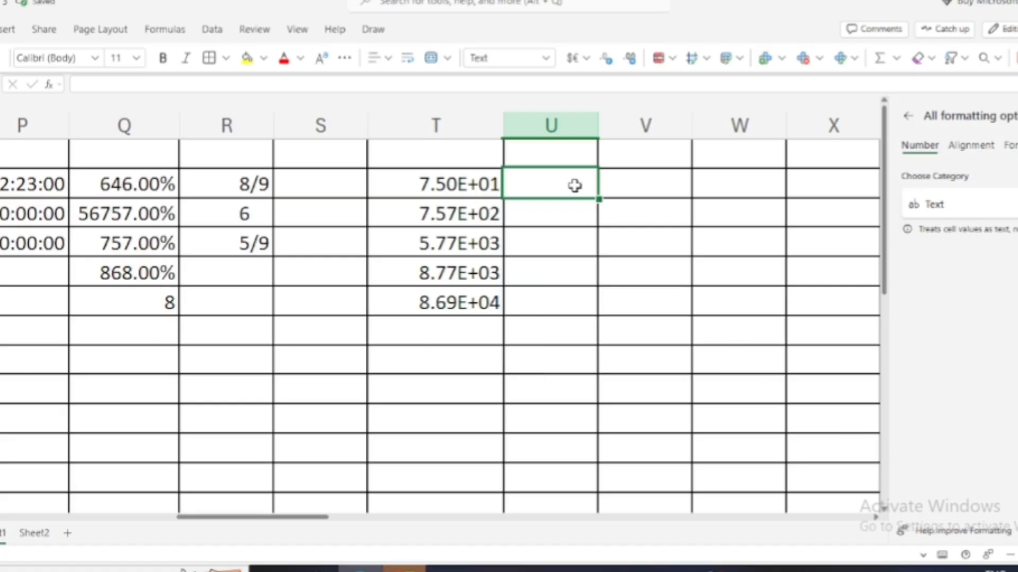
Enter 67678, hgh, 78676, 68678, 8678 and 98798 in column U and widen it slightly.
text(67678)
key(Return)
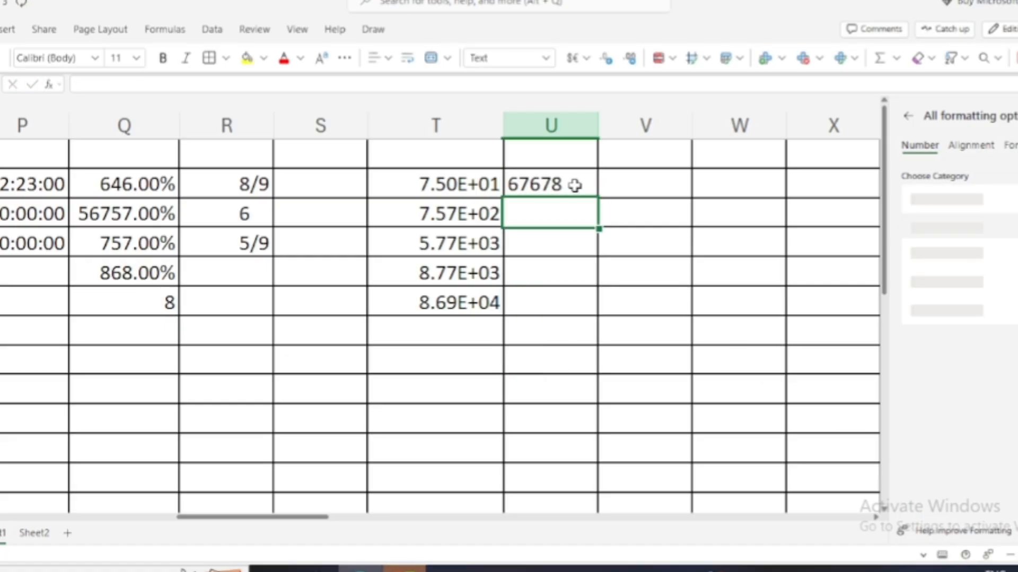
text(hgh)
key(Return)
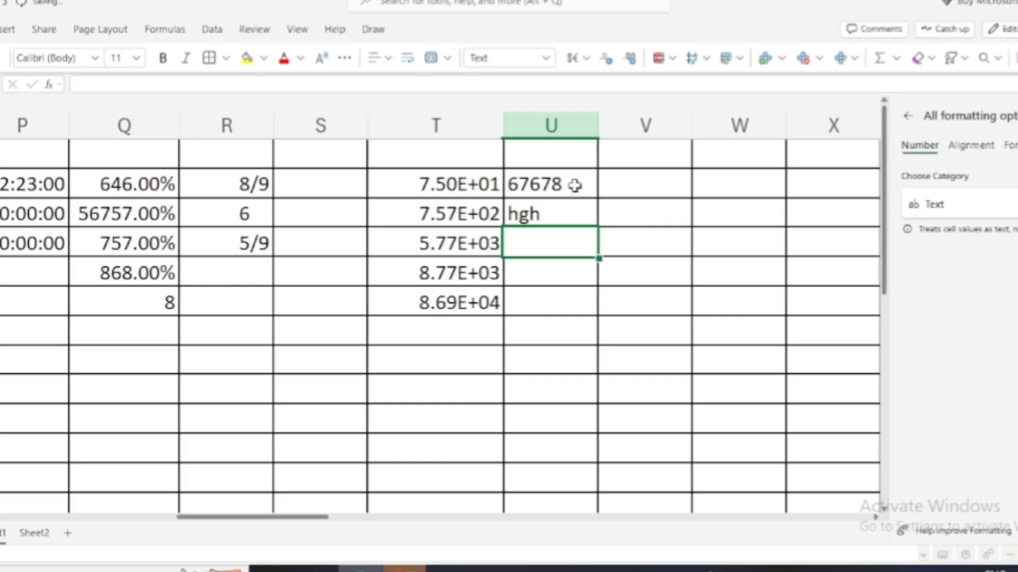
text(78676)
key(Return)
text(68678)
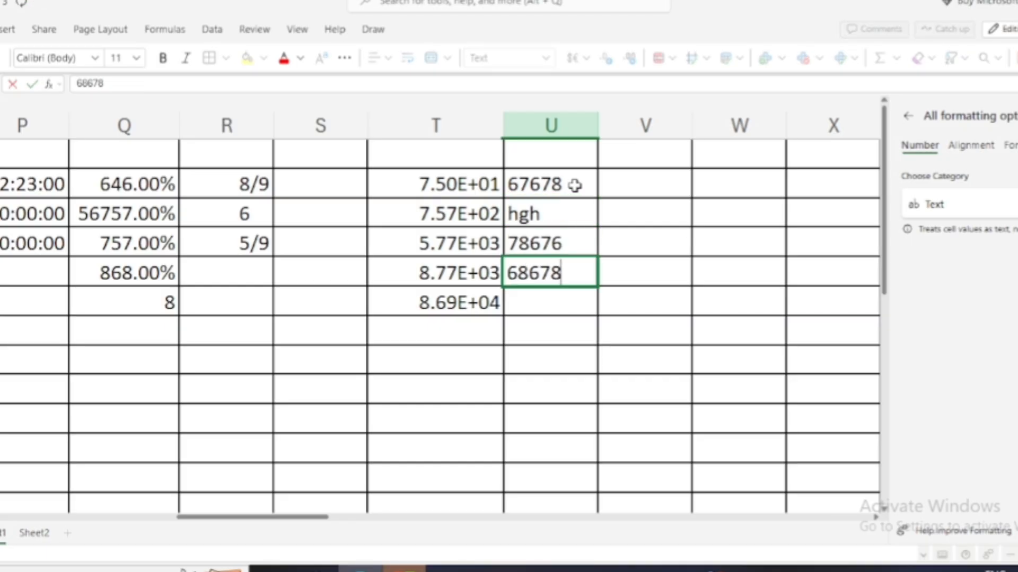
key(Return)
text(8678)
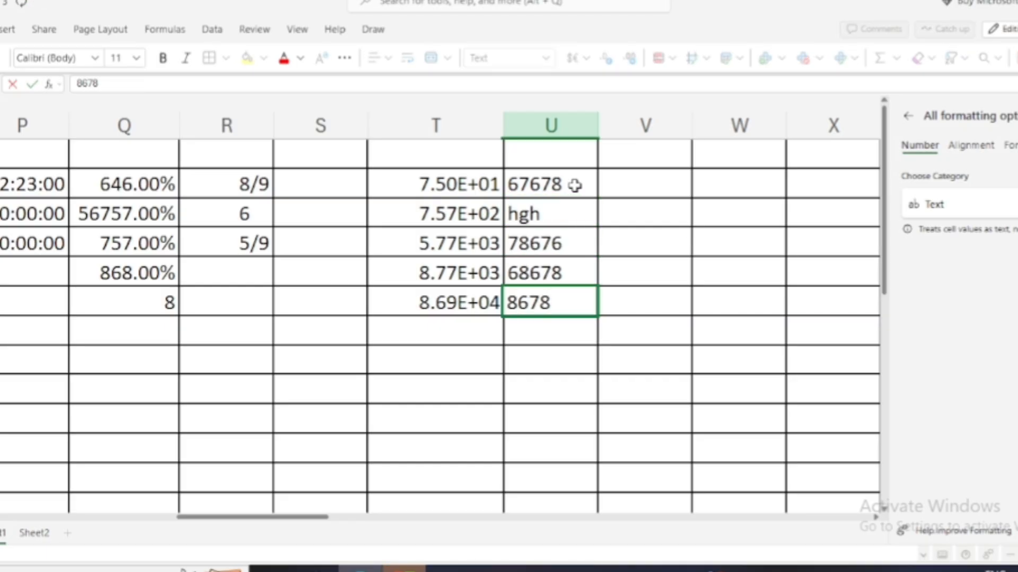
key(Return)
text(98798)
key(Return)
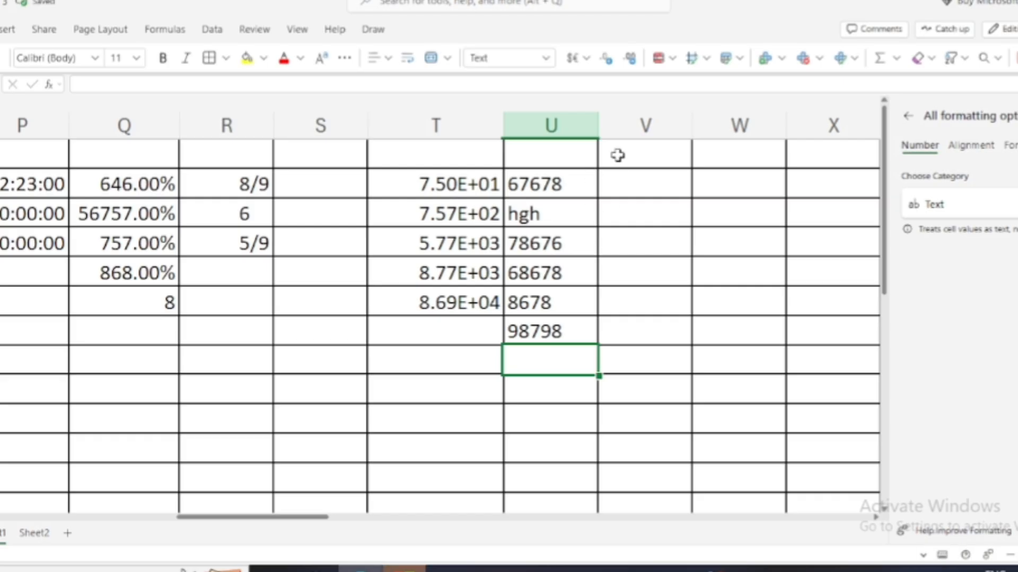
drag(597, 127, 626, 127)
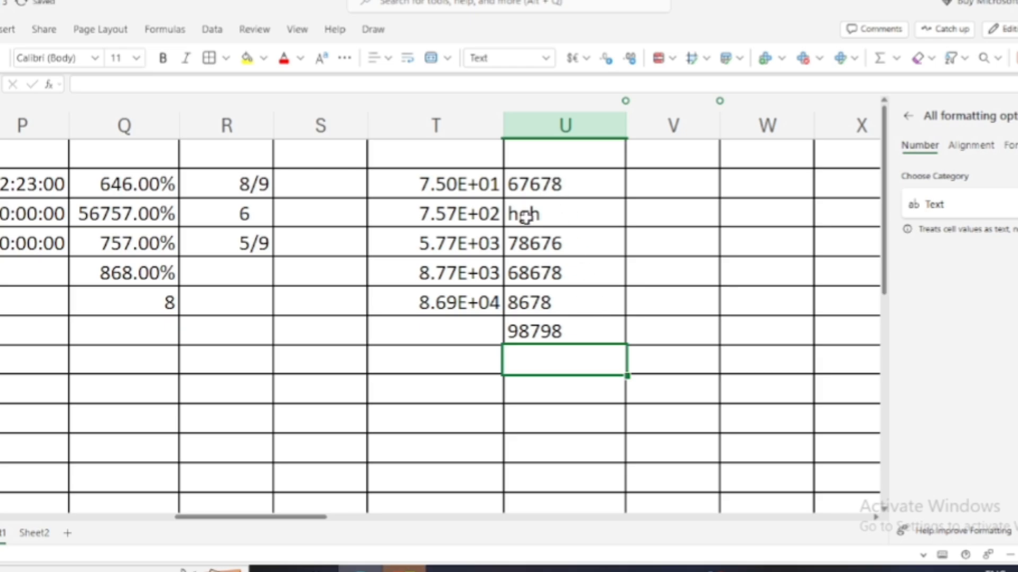
drag(552, 181, 559, 325)
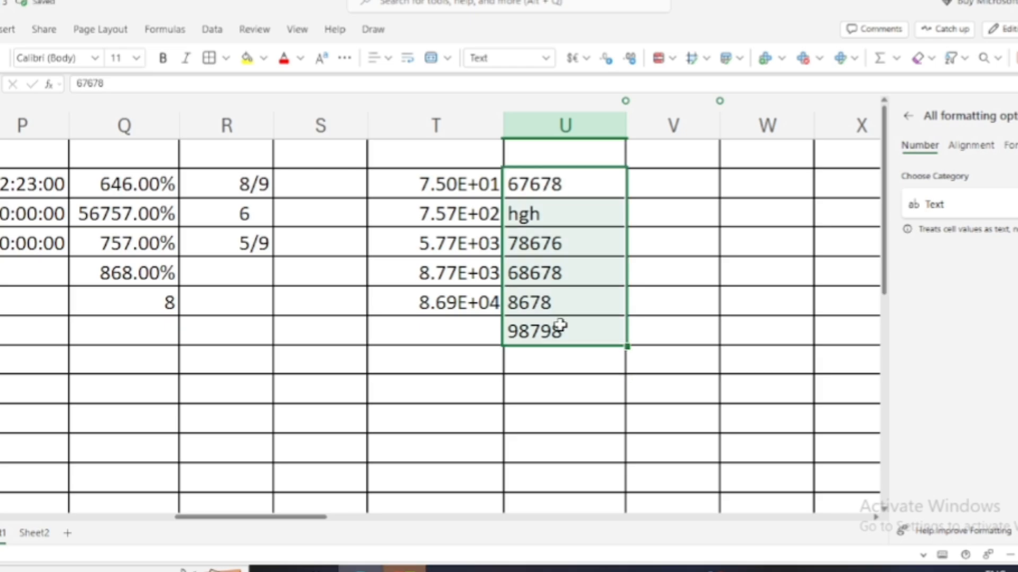
click(672, 179)
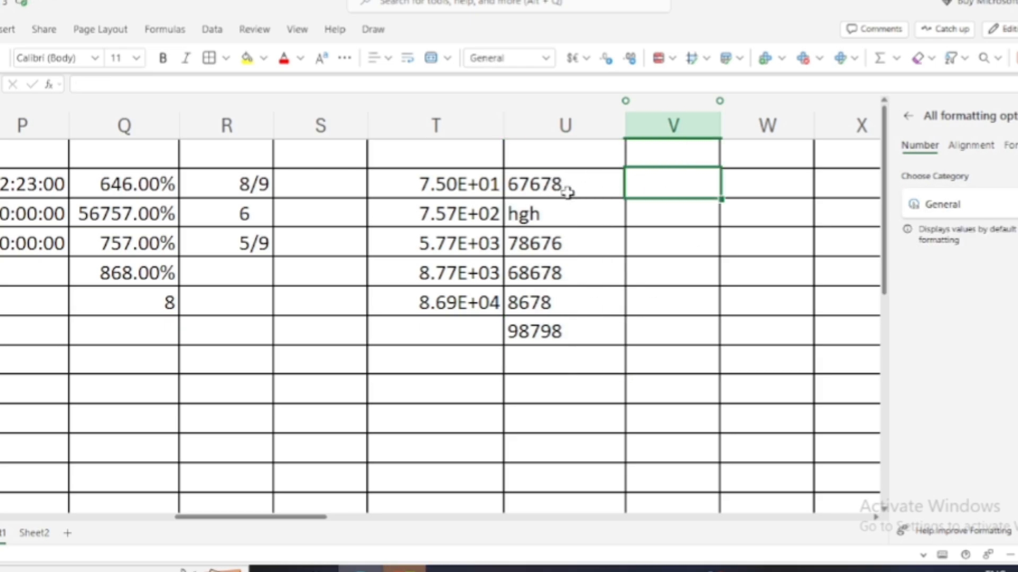
Set V2 to the Special number category and select column V down to the 98798 row.
drag(568, 183, 581, 367)
click(689, 182)
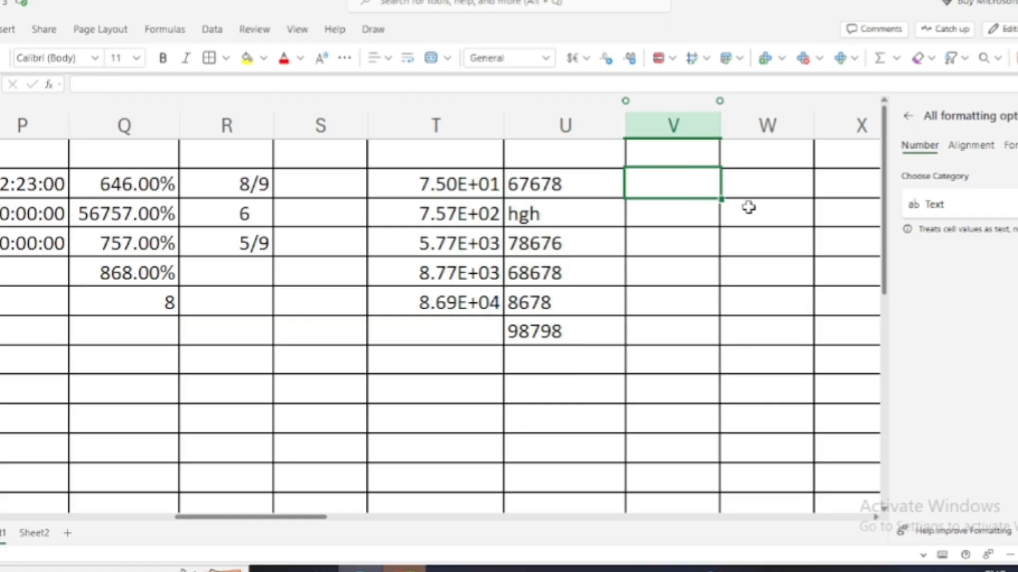
click(1007, 205)
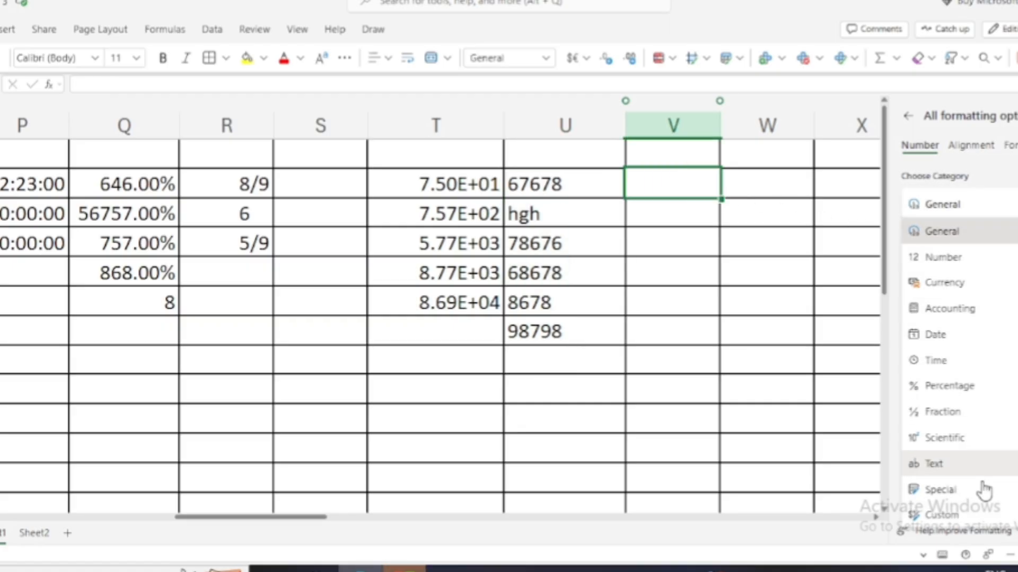
click(949, 495)
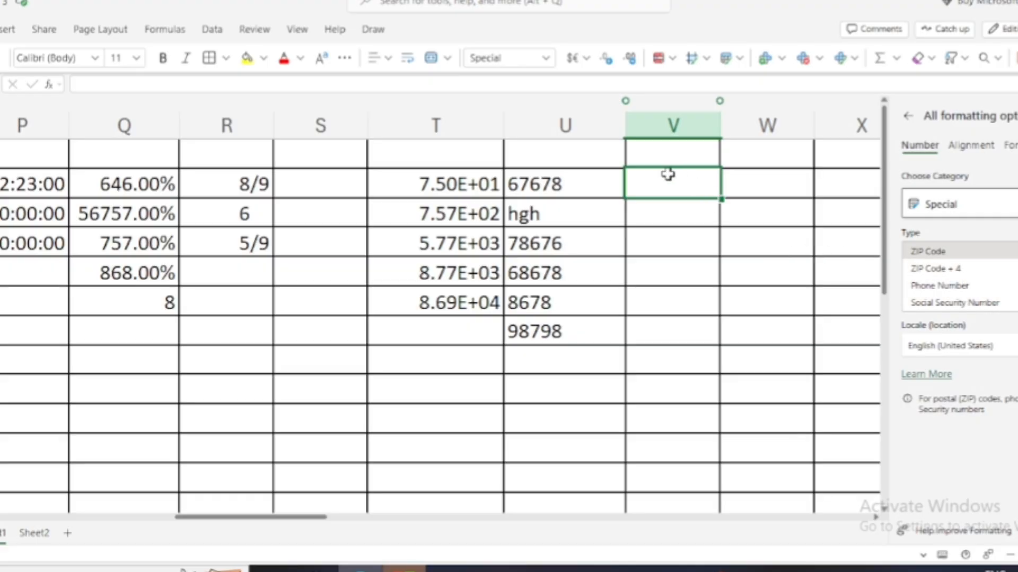
drag(669, 174, 670, 318)
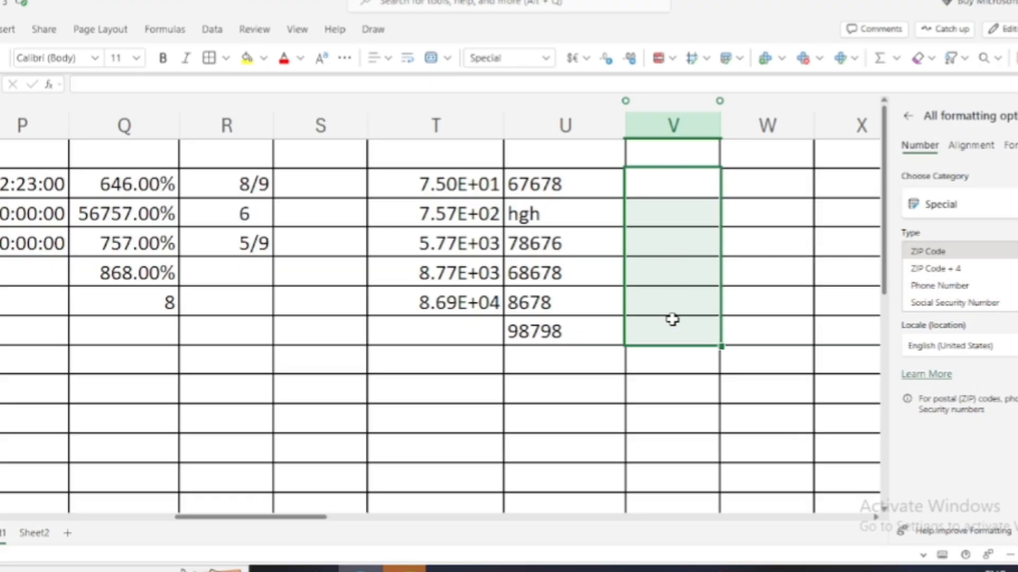
Apply the Phone Number type and enter six sample phone numbers into V2:V7.
click(928, 287)
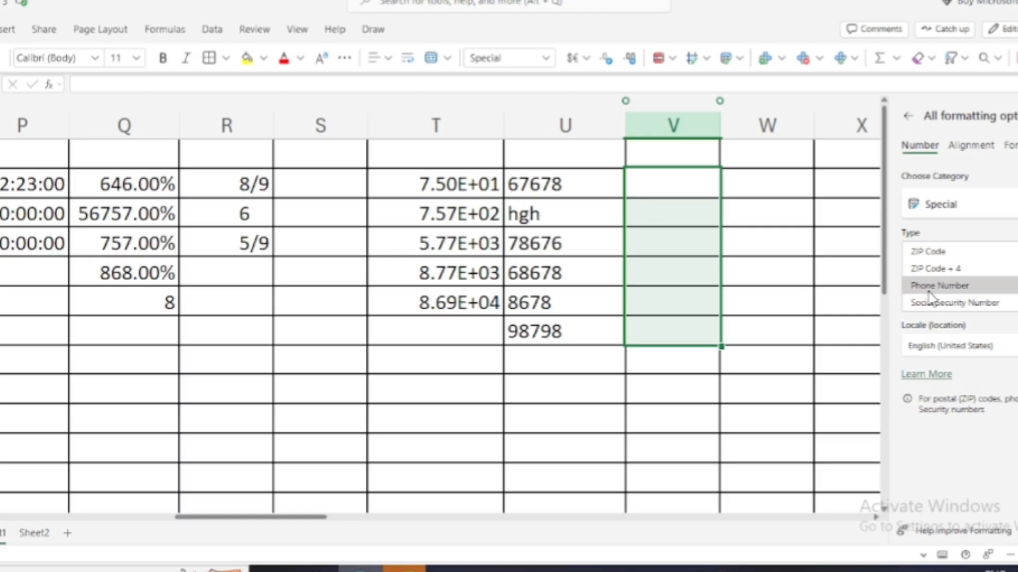
click(653, 191)
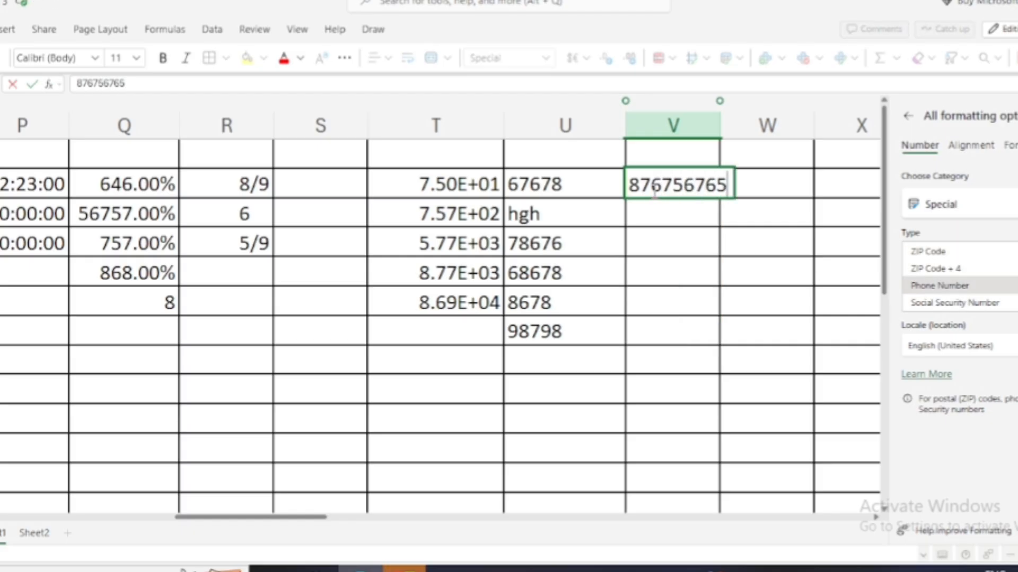
key(Return)
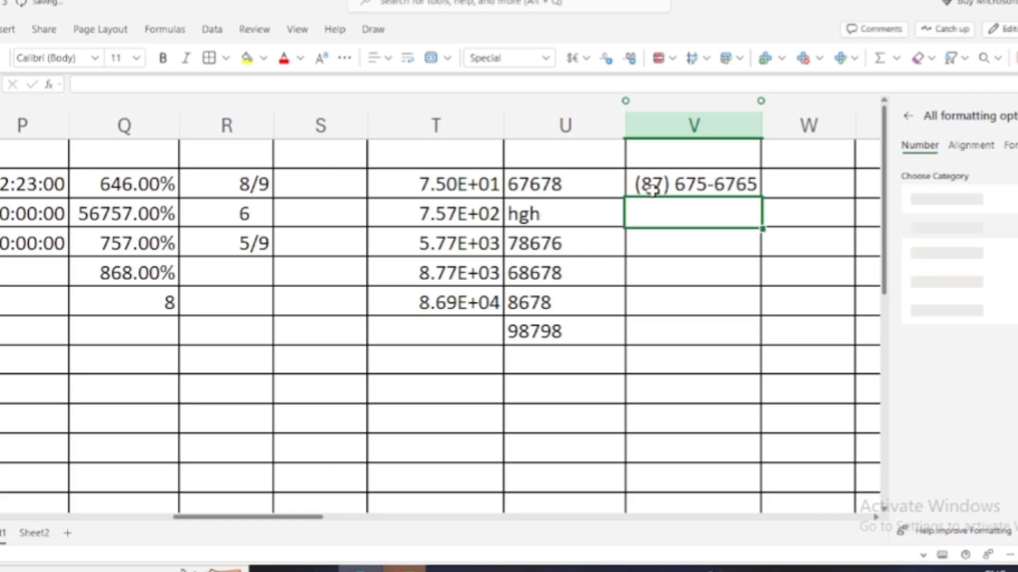
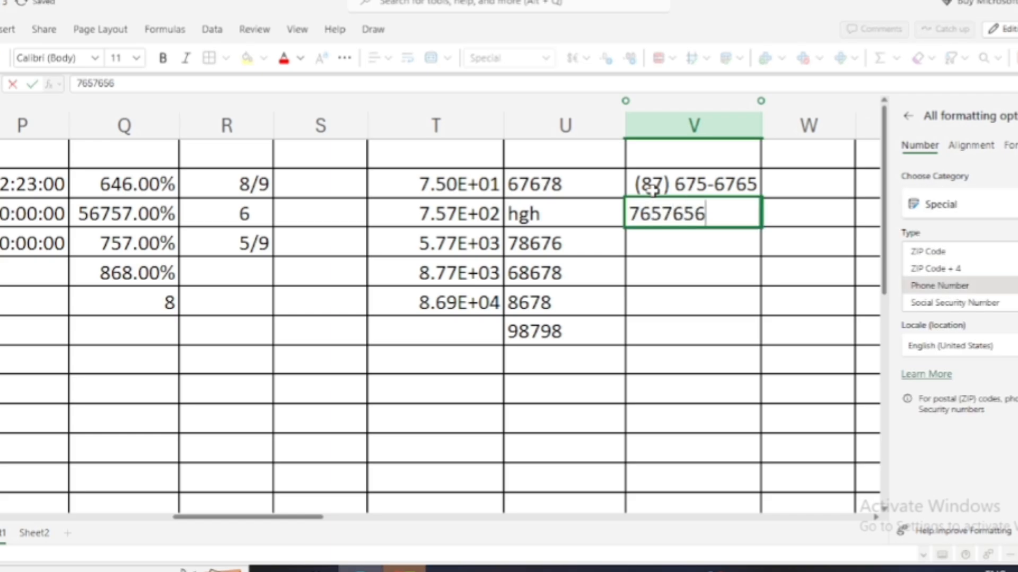
key(Return)
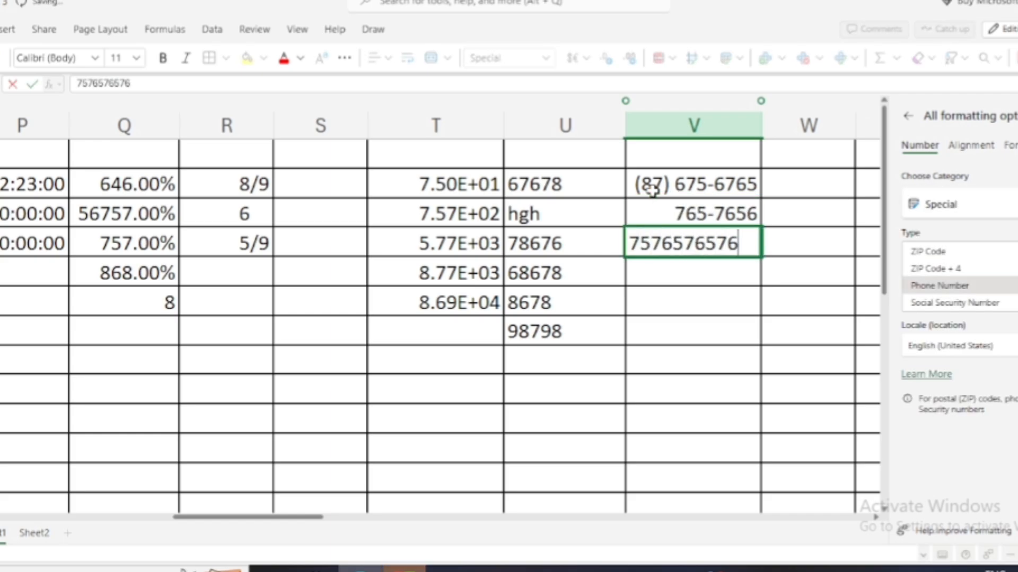
key(Return)
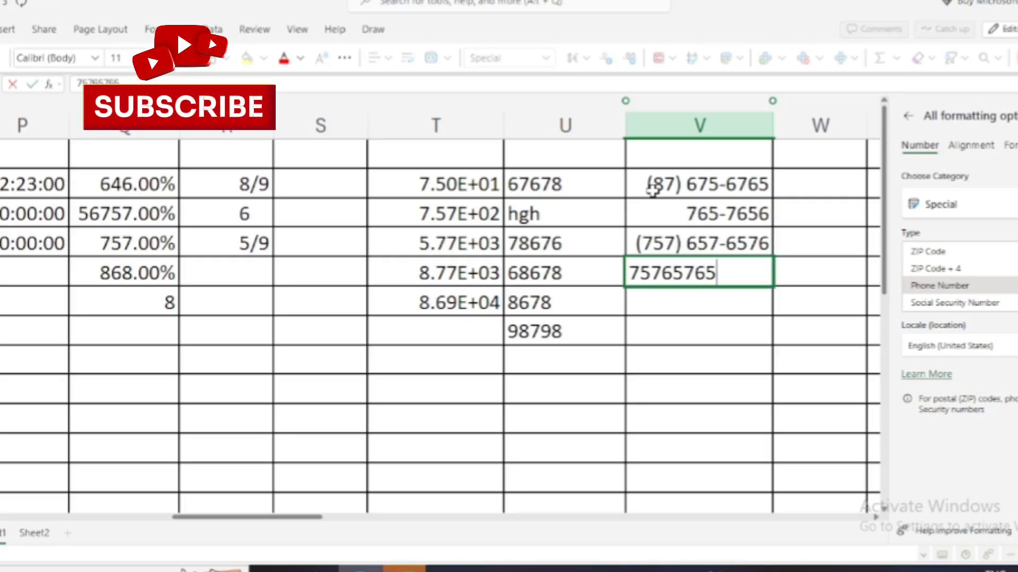
key(Return)
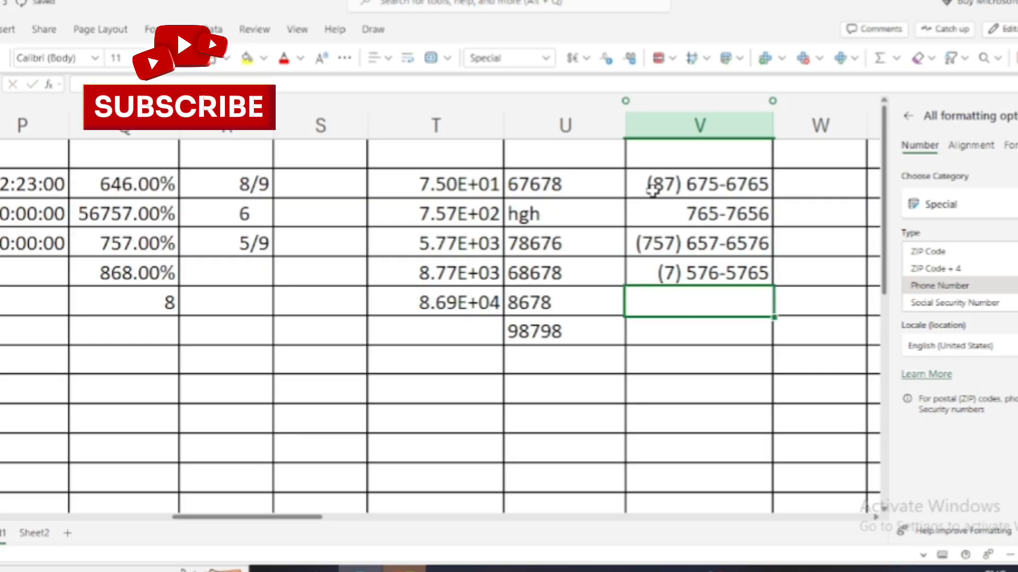
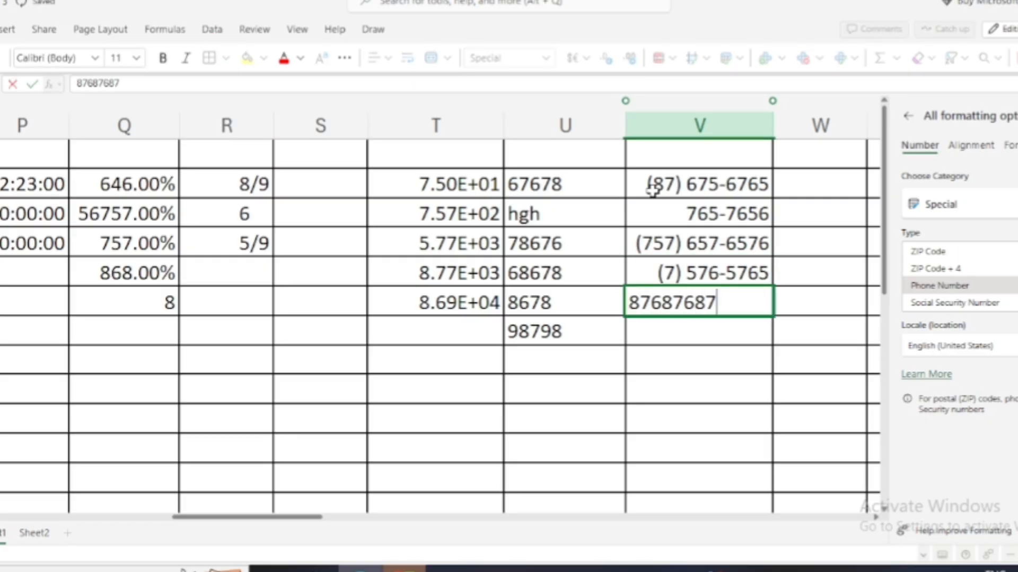
key(Return)
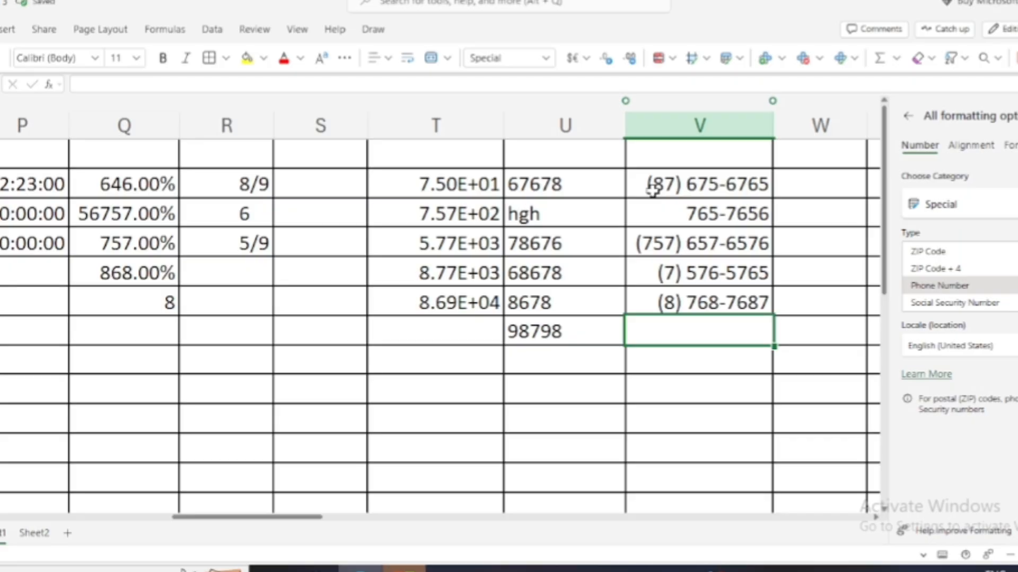
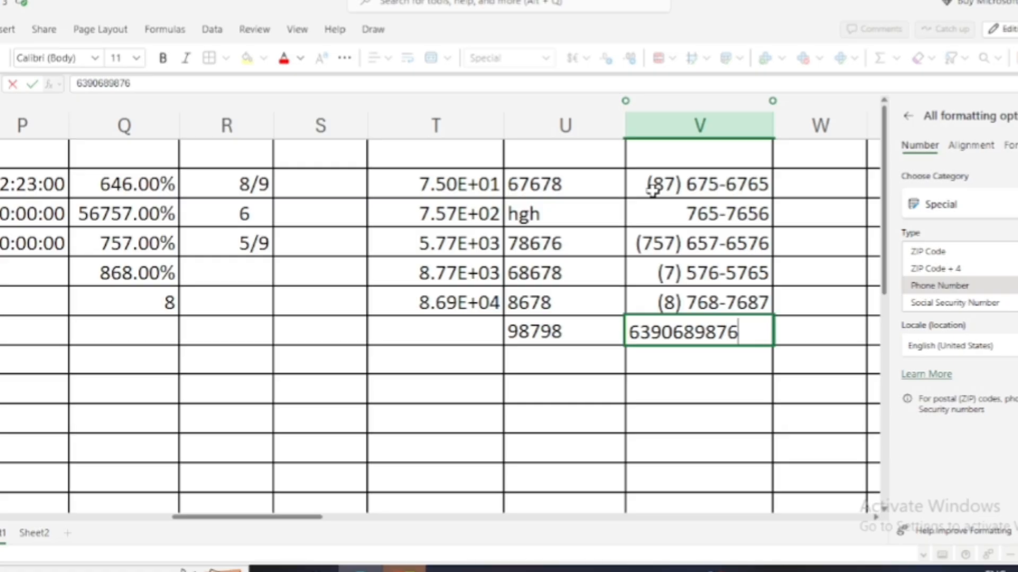
key(Return)
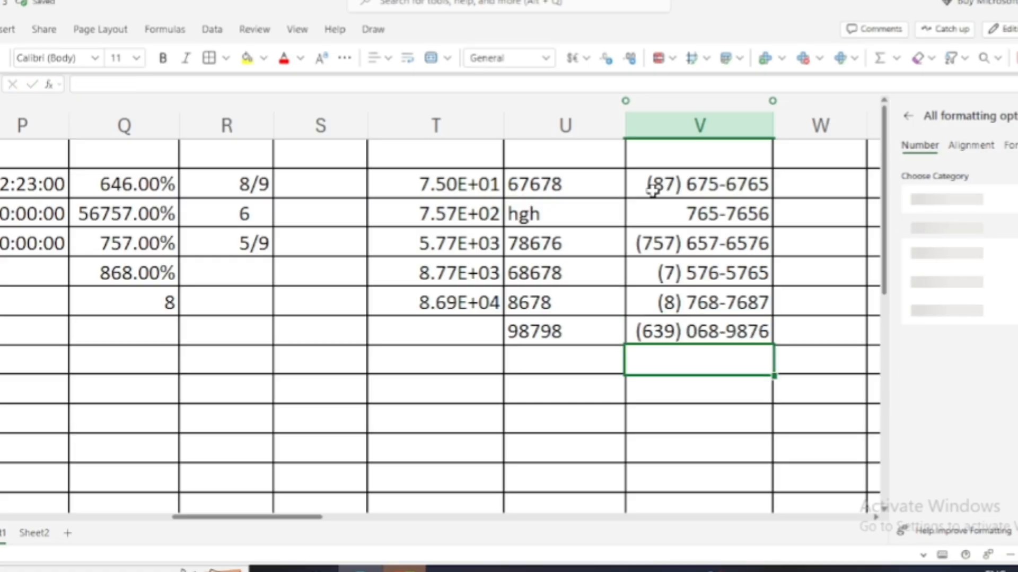
Select the empty cells of column X and apply the Custom m/d/yyyy h:mm format.
click(842, 183)
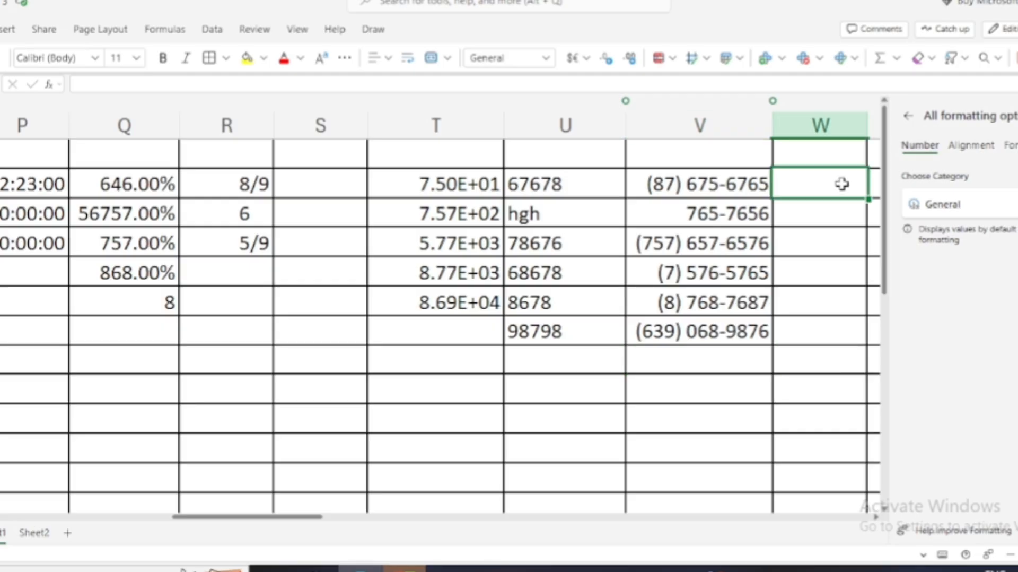
key(Right)
key(Right)
key(Left)
key(Left)
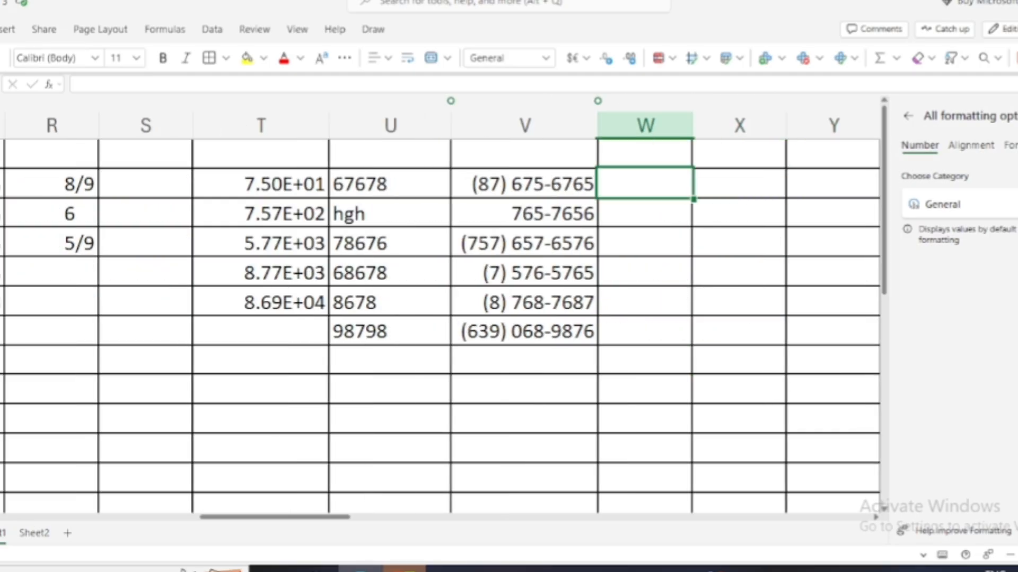
click(1007, 204)
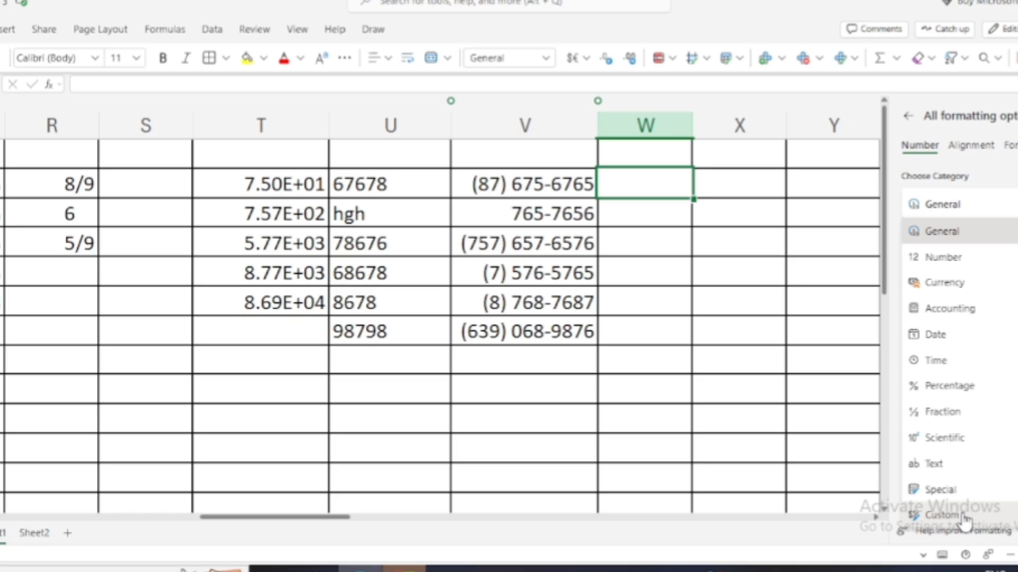
click(697, 303)
drag(658, 179, 652, 343)
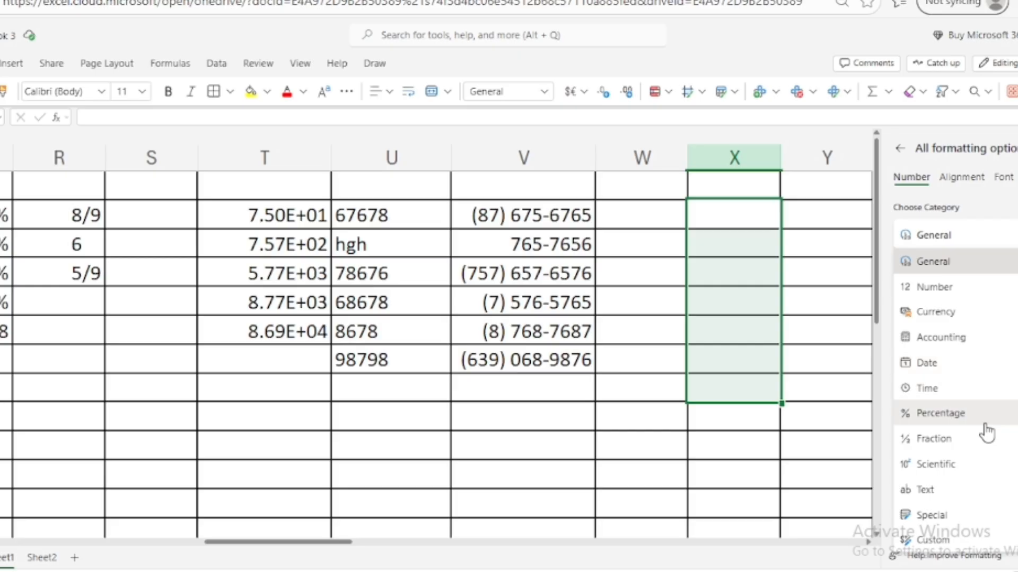
click(933, 542)
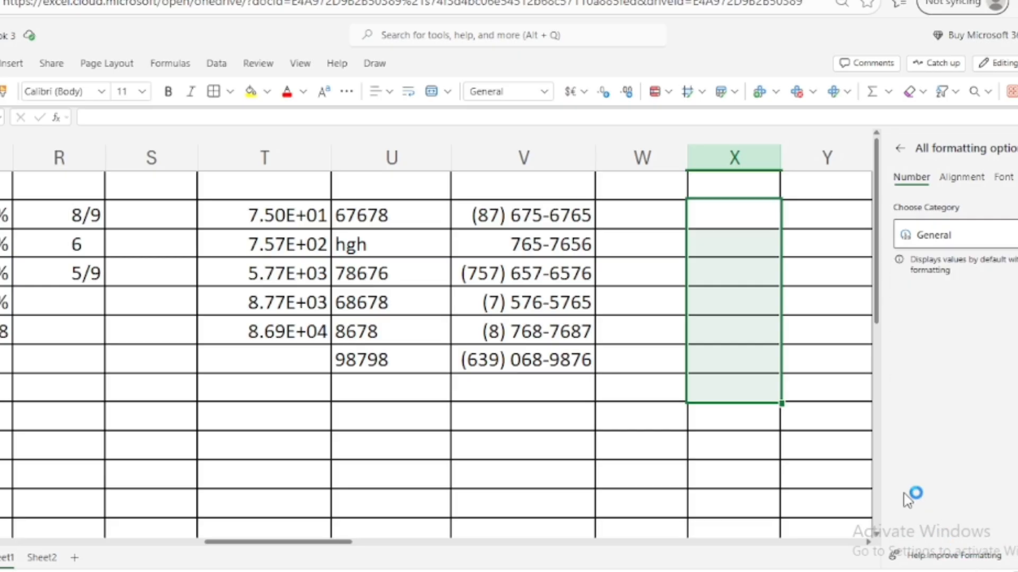
scroll(955, 387, down, 4)
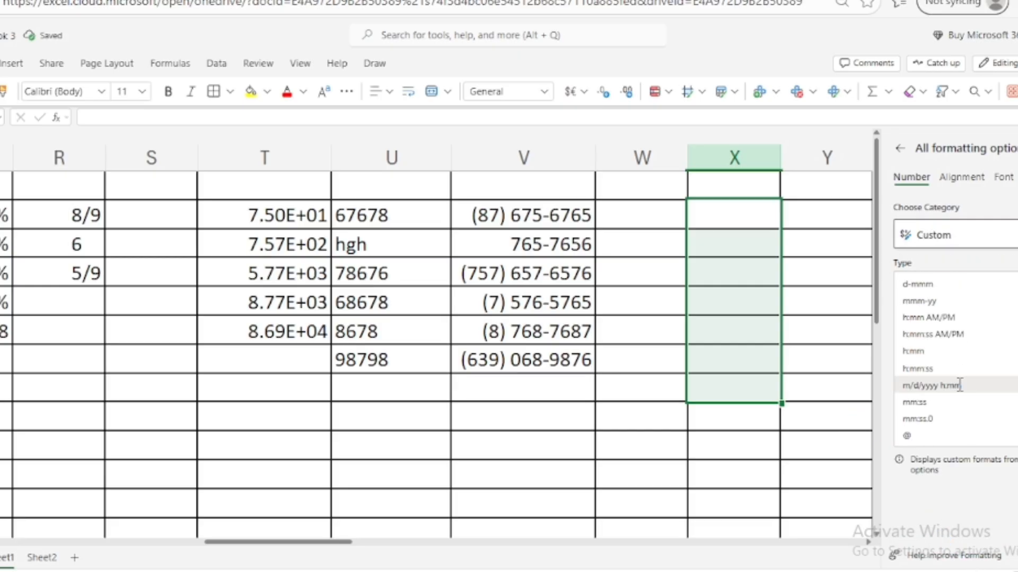
scroll(959, 386, up, 5)
scroll(962, 390, down, 10)
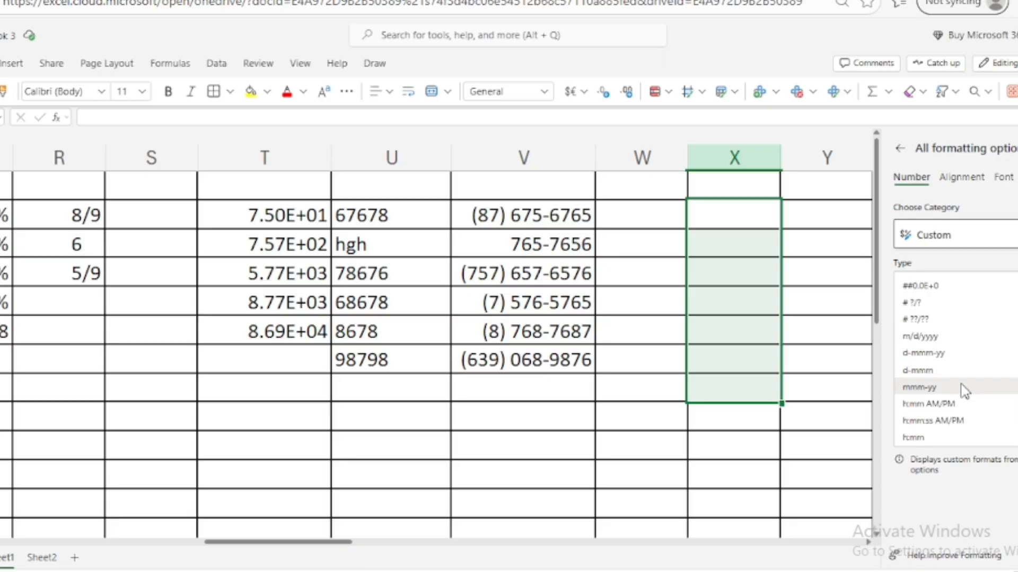
scroll(962, 387, down, 3)
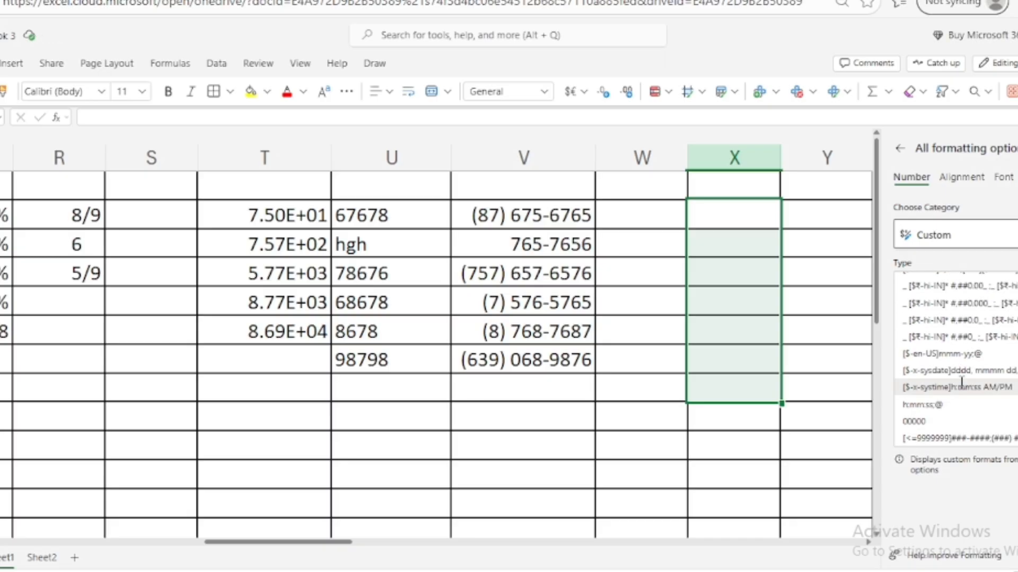
scroll(961, 385, up, 6)
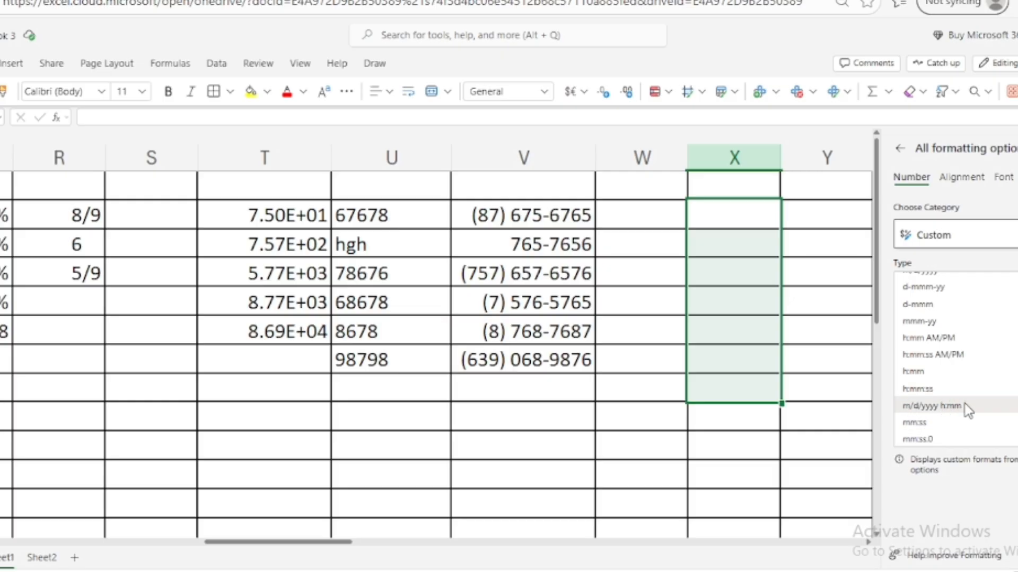
click(933, 406)
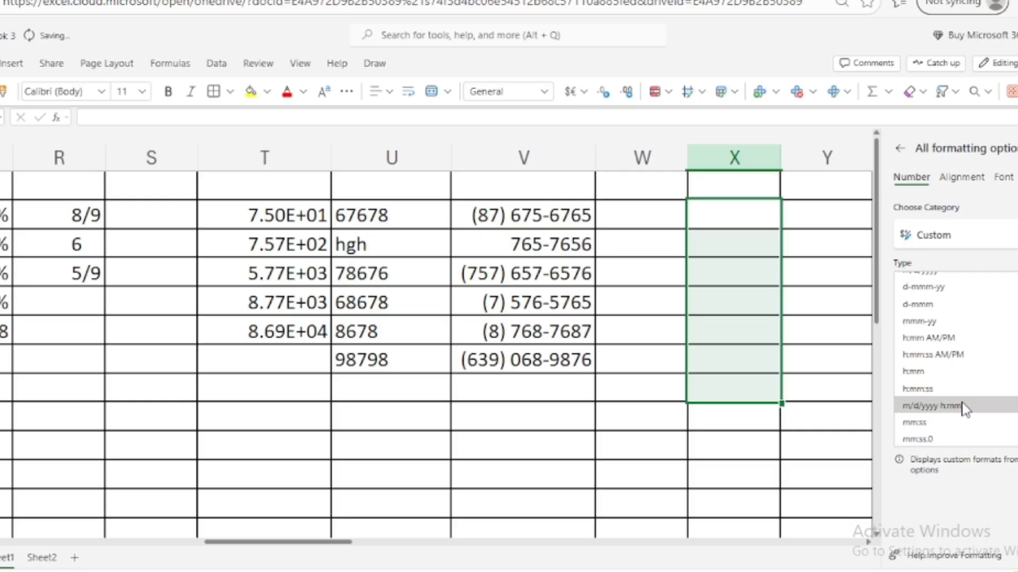
Enter 567567 in X2 so it displays as 12/10/3453 0:00.
click(749, 219)
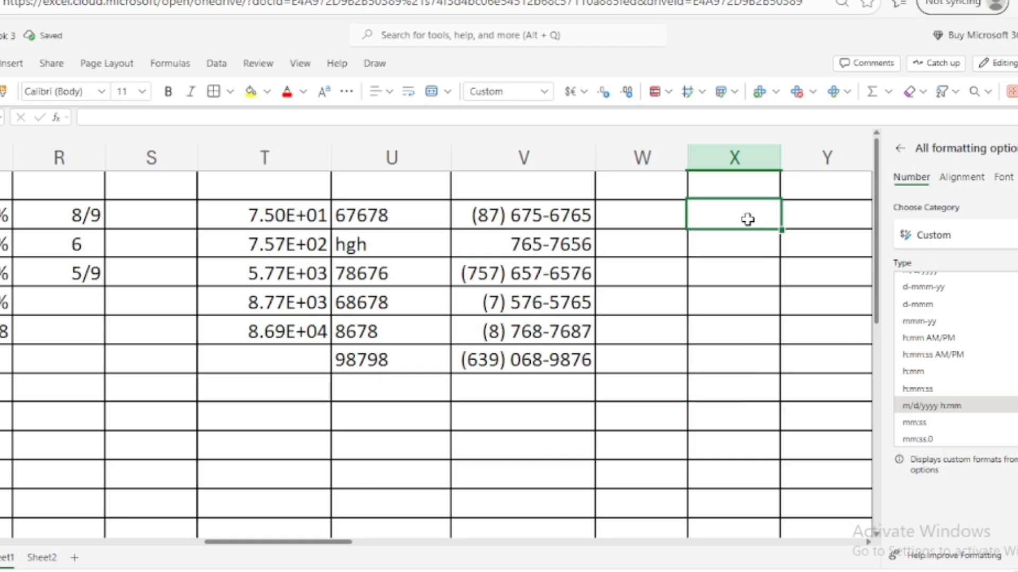
text(567567)
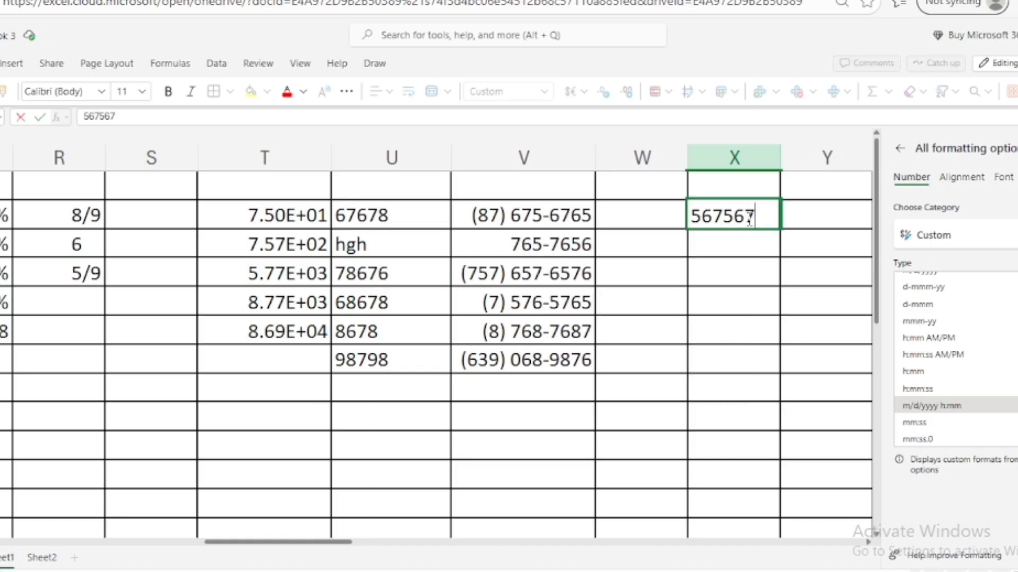
key(Return)
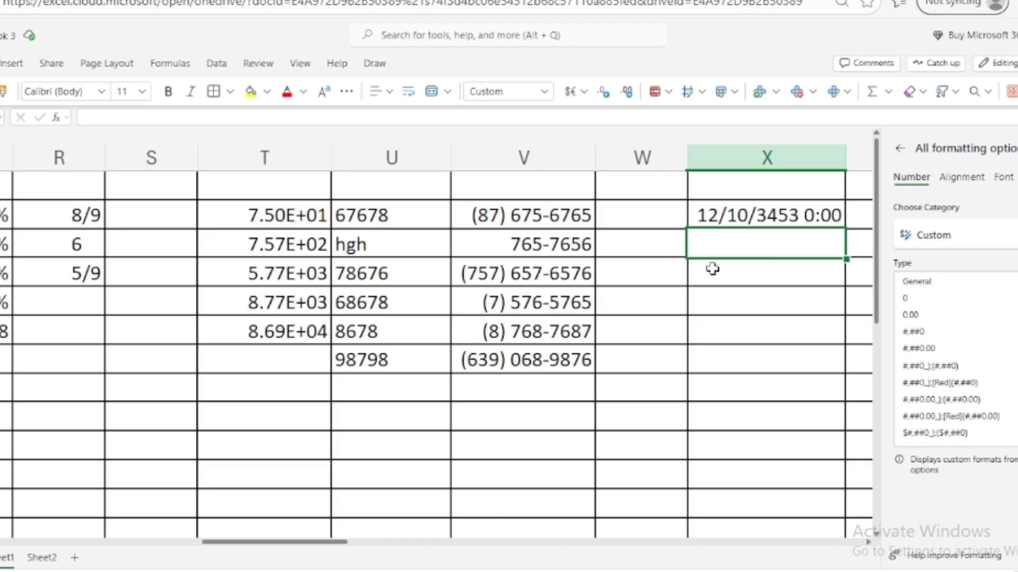
scroll(960, 386, down, 3)
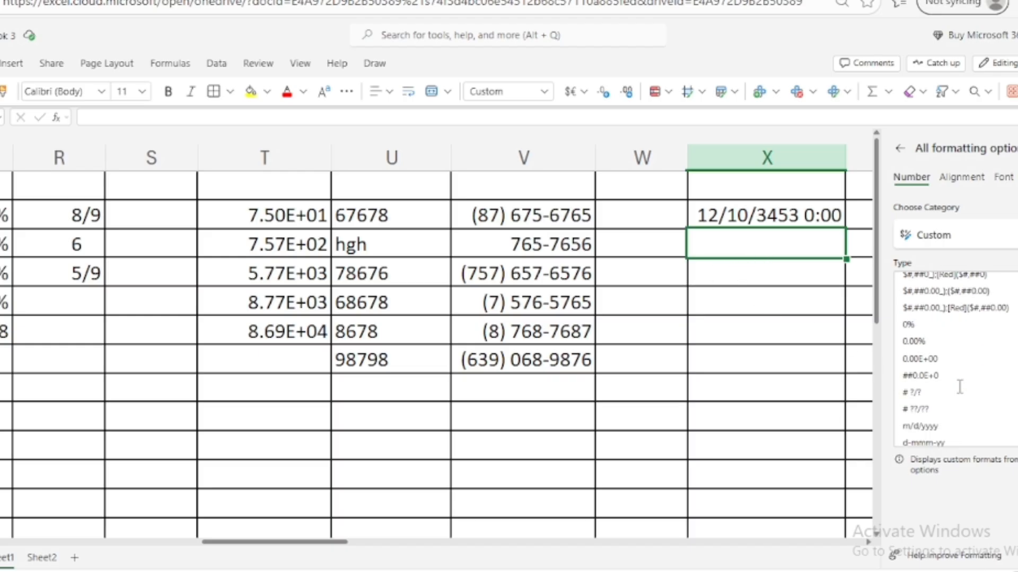
scroll(960, 386, down, 2)
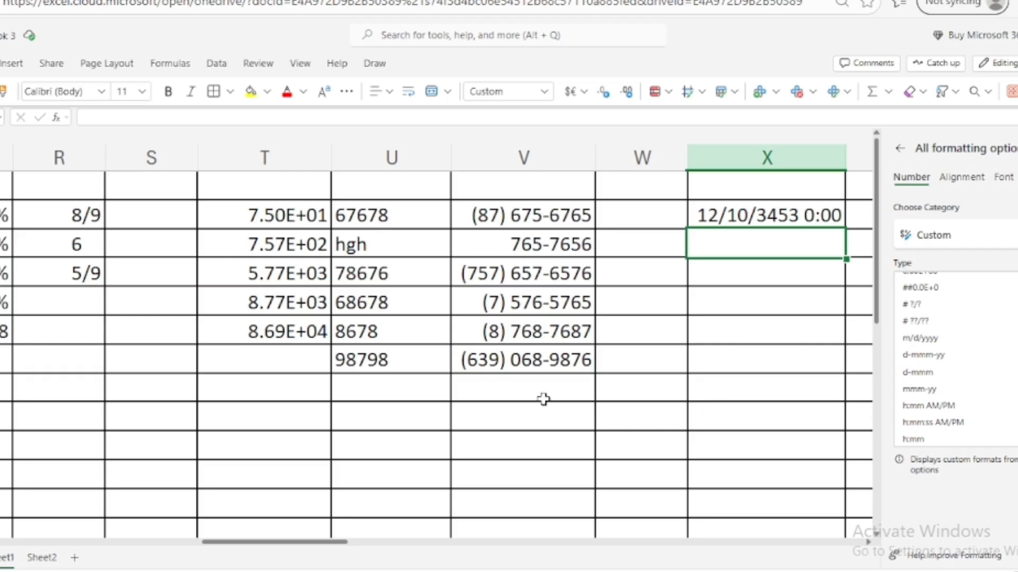
drag(661, 206, 664, 387)
Apply the Custom d-mmm format to the selected column W cells.
click(949, 235)
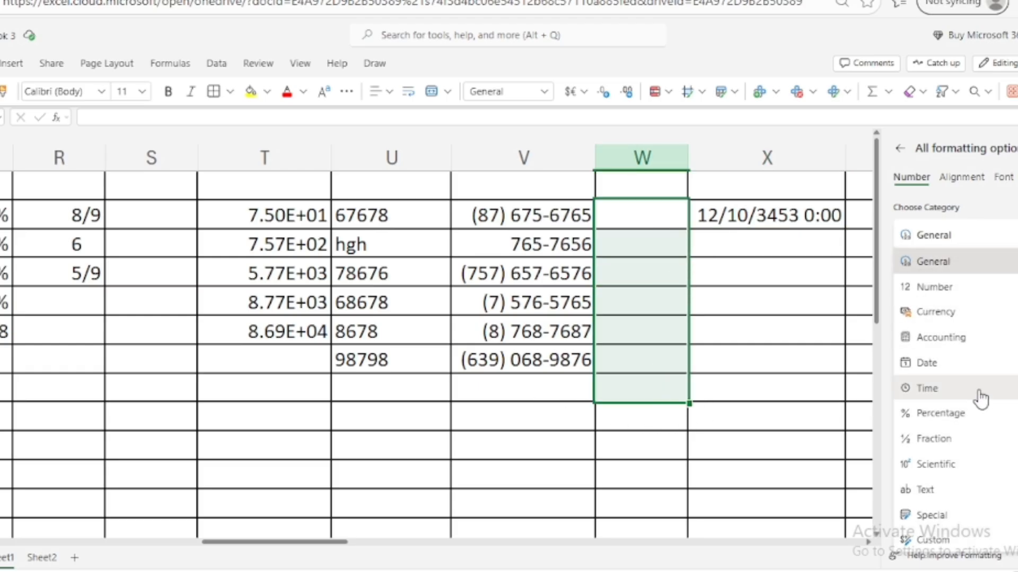
click(942, 540)
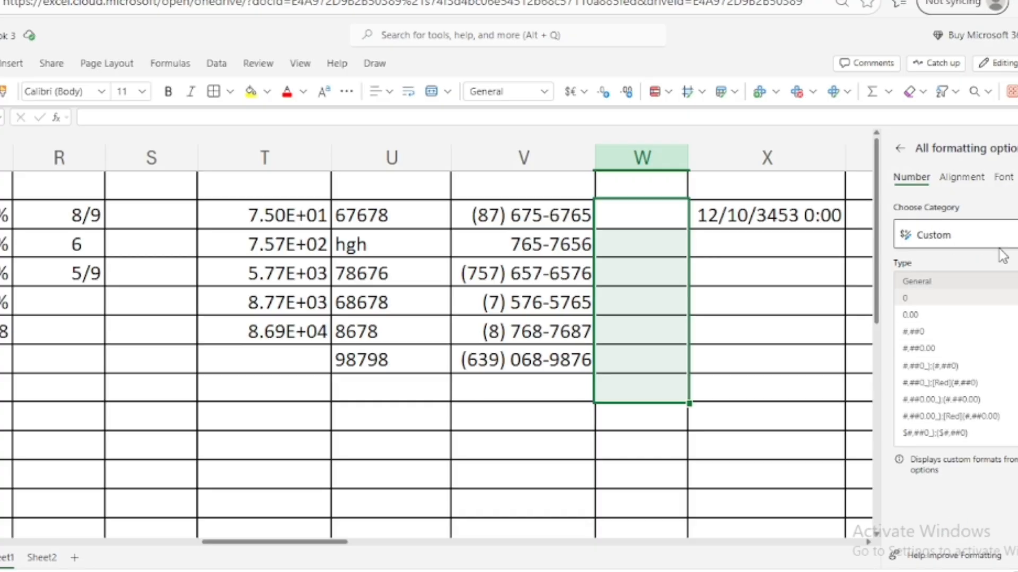
scroll(948, 362, down, 3)
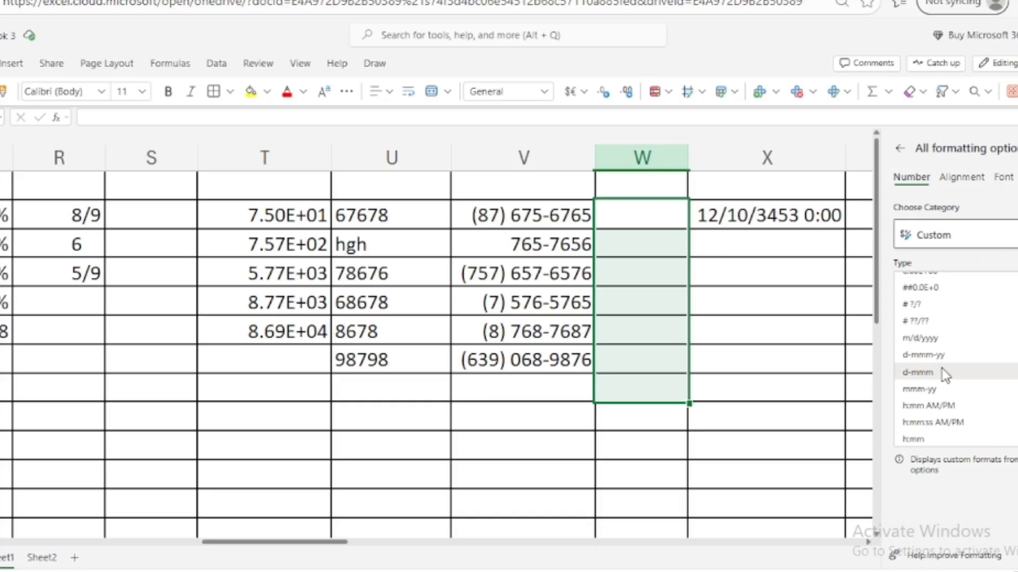
click(945, 374)
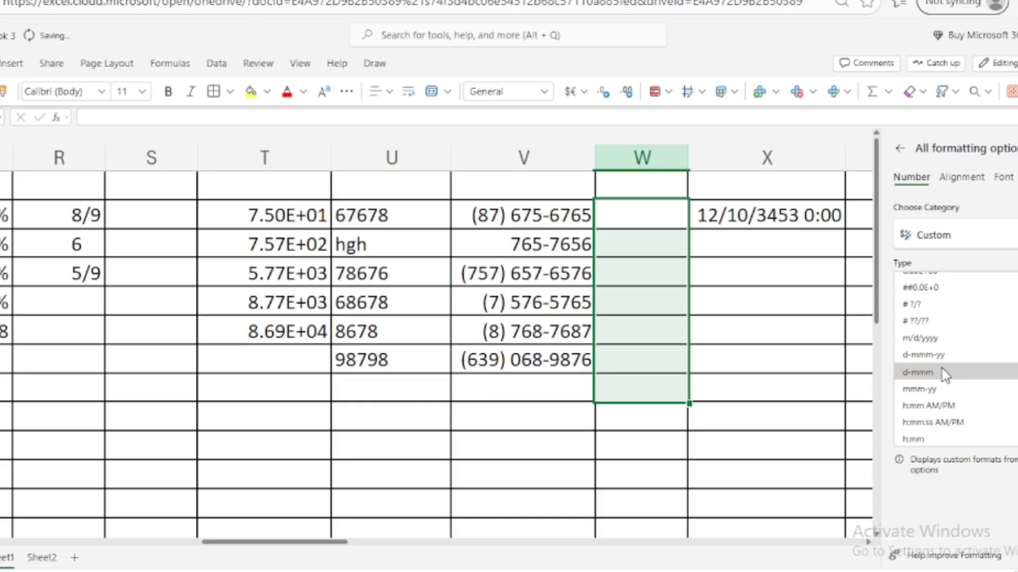
Enter 756, 46, 76576 and 75667 in W2:W5, showing 25-Jan, 15-Feb, 27-Aug and 2-Mar.
click(654, 212)
text(756)
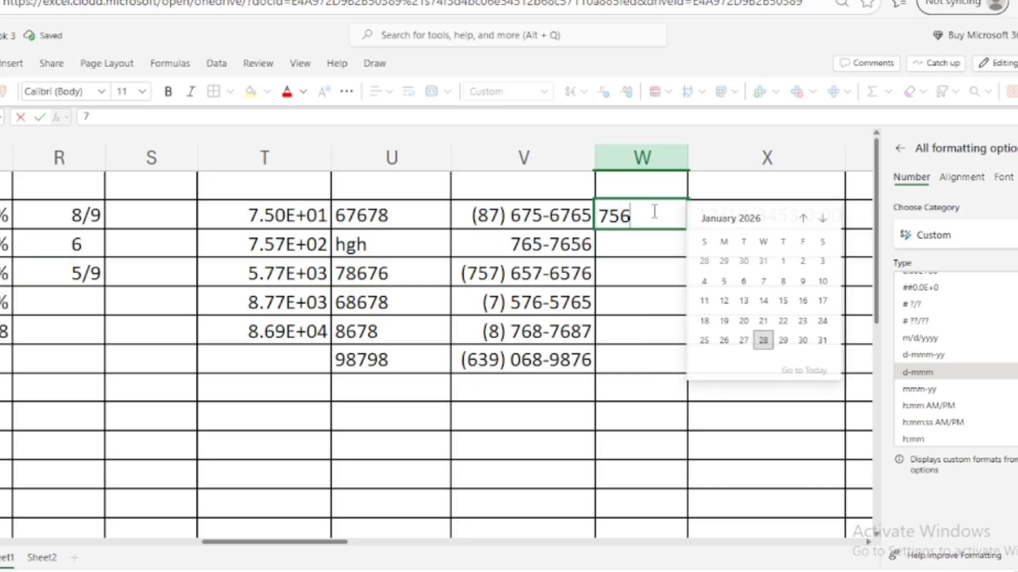
key(Return)
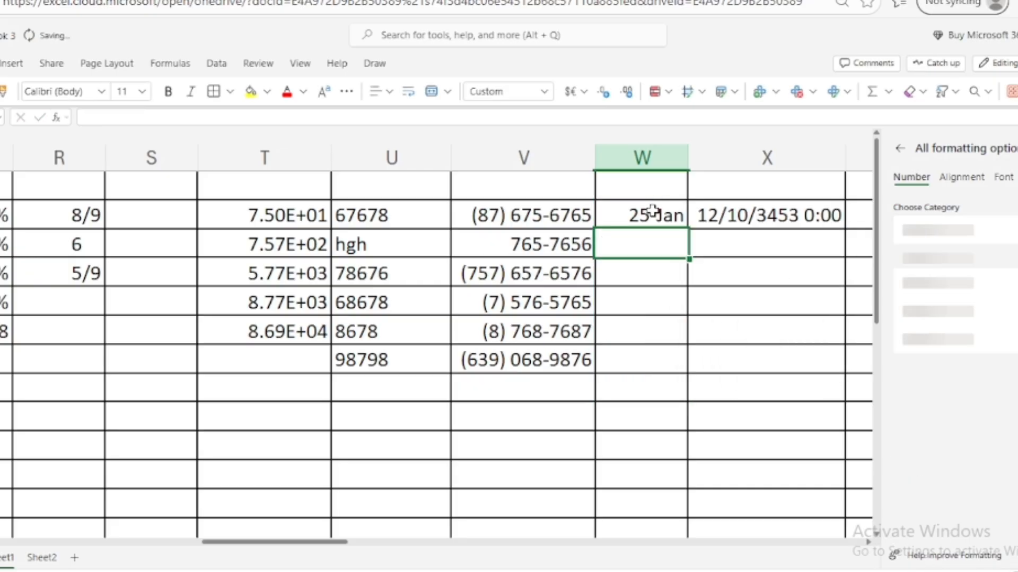
text(46)
key(Return)
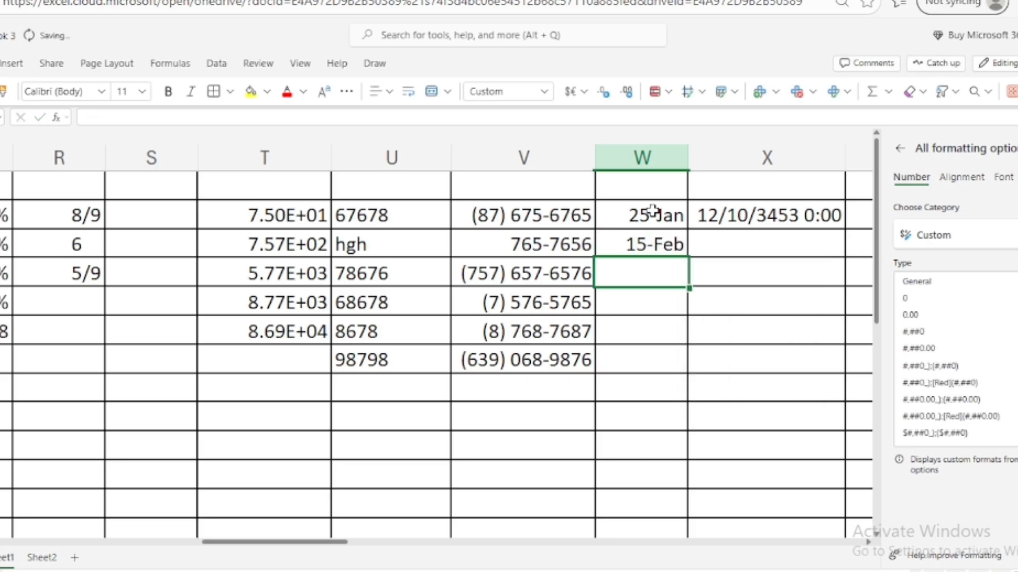
text(76576)
key(Return)
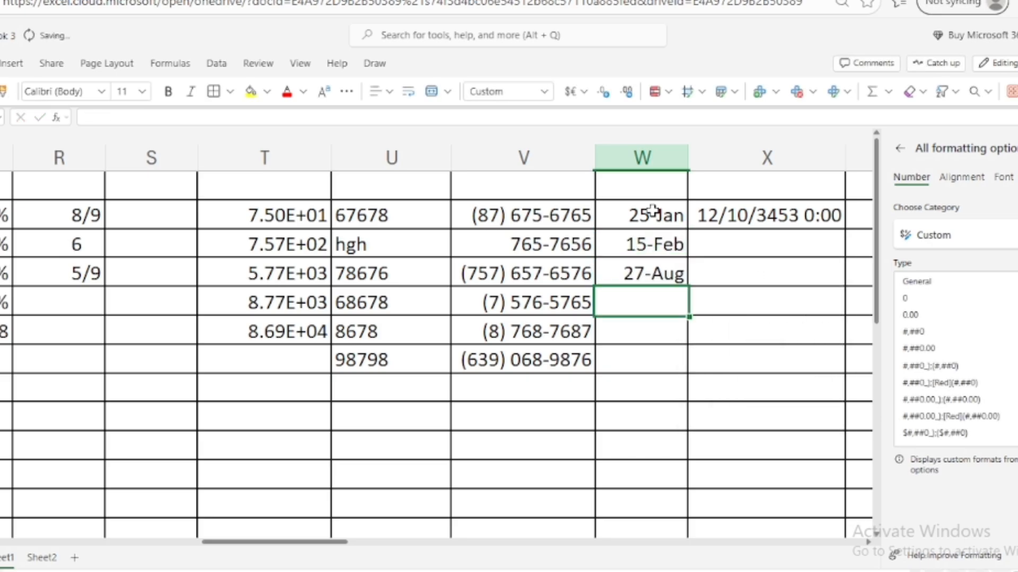
text(75667)
key(Return)
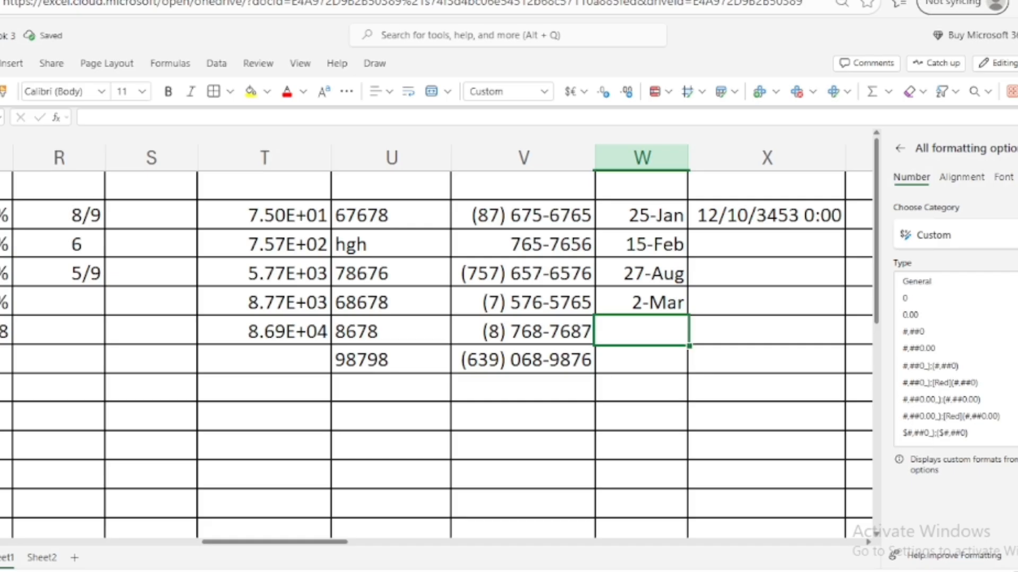
Close the formatting pane and check the stored values behind X2 and V4.
click(739, 270)
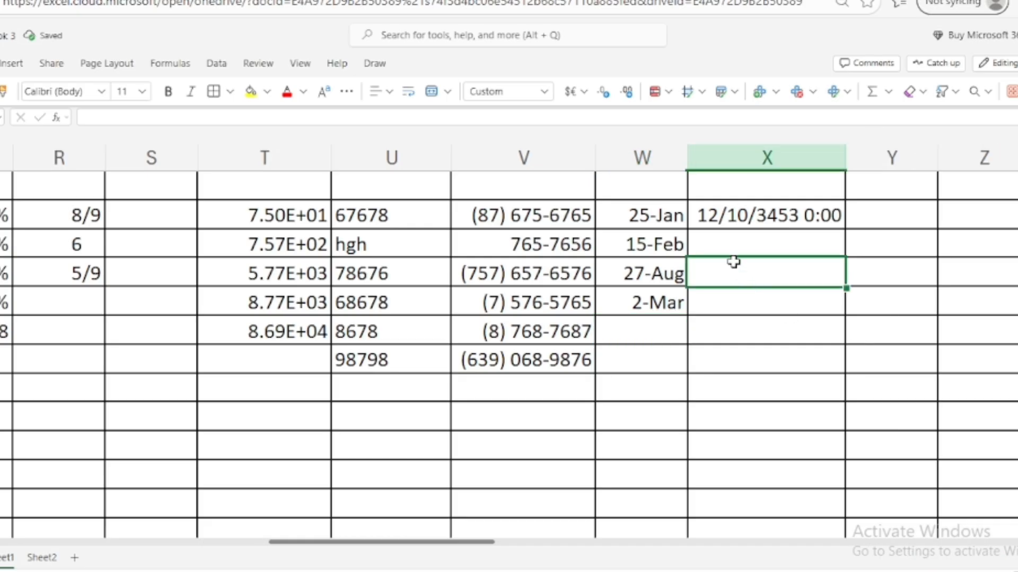
click(737, 211)
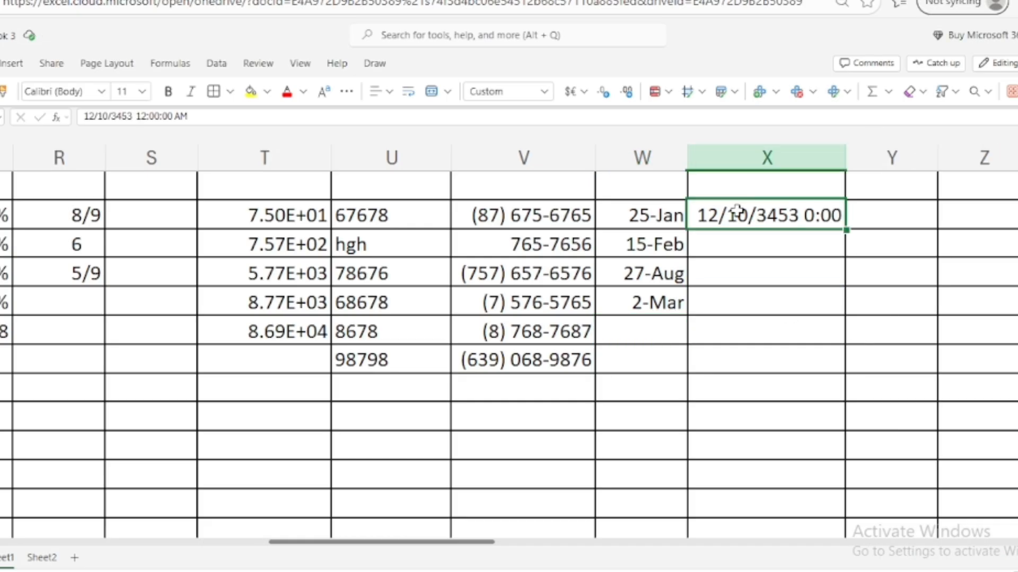
click(486, 265)
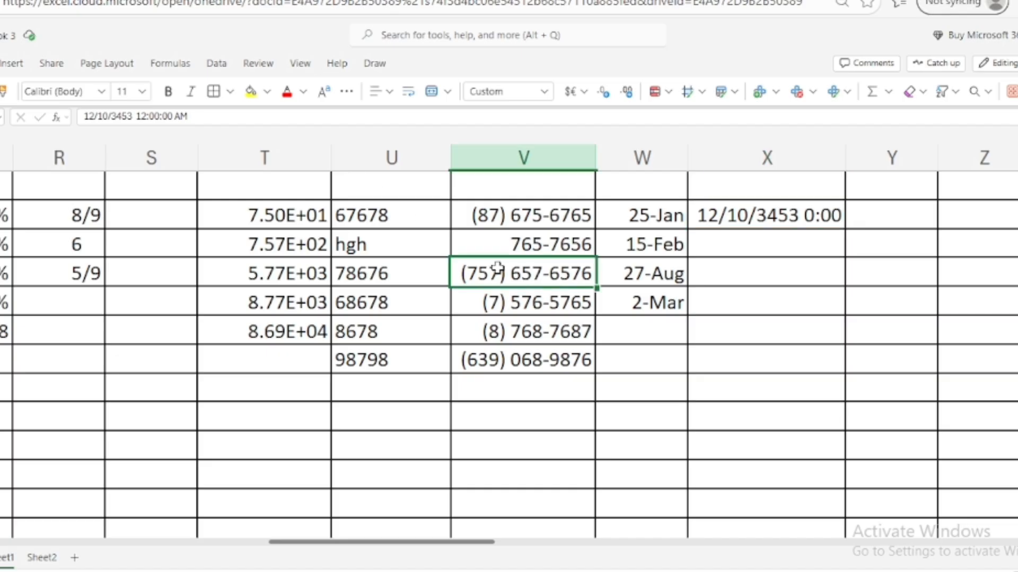